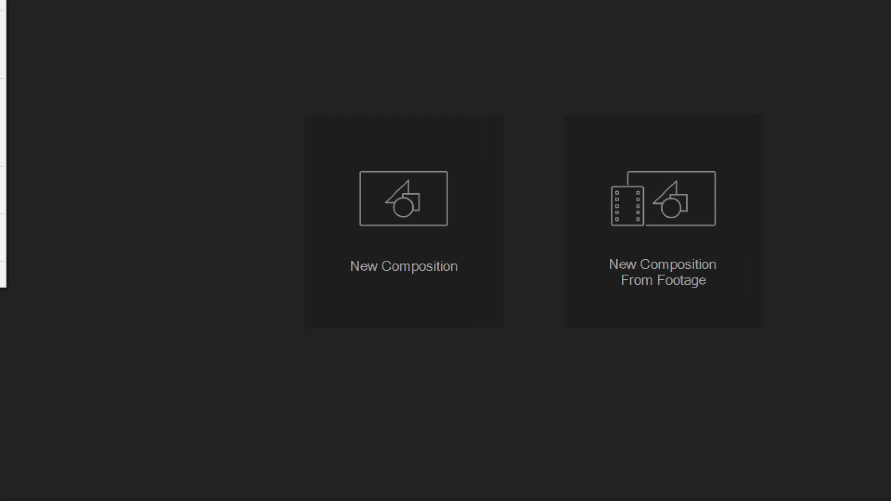
pyautogui.moveTo(489, 280)
pyautogui.mouseDown()
pyautogui.moveTo(320, 265)
pyautogui.moveTo(426, 125)
pyautogui.moveTo(502, 227)
pyautogui.moveTo(493, 254)
pyautogui.mouseUp()
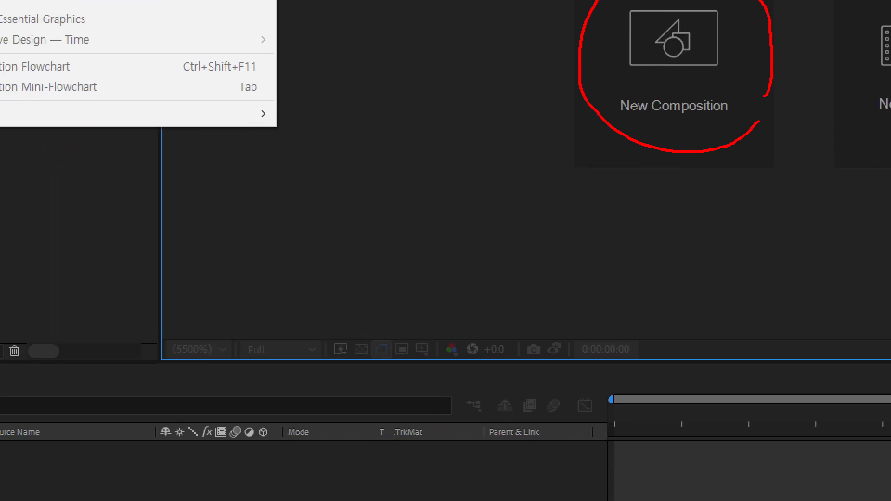
pyautogui.moveTo(72, 335)
pyautogui.mouseDown()
pyautogui.moveTo(44, 325)
pyautogui.moveTo(71, 306)
pyautogui.moveTo(73, 345)
pyautogui.mouseUp()
pyautogui.moveTo(146, 247); pyautogui.dragTo(78, 310)
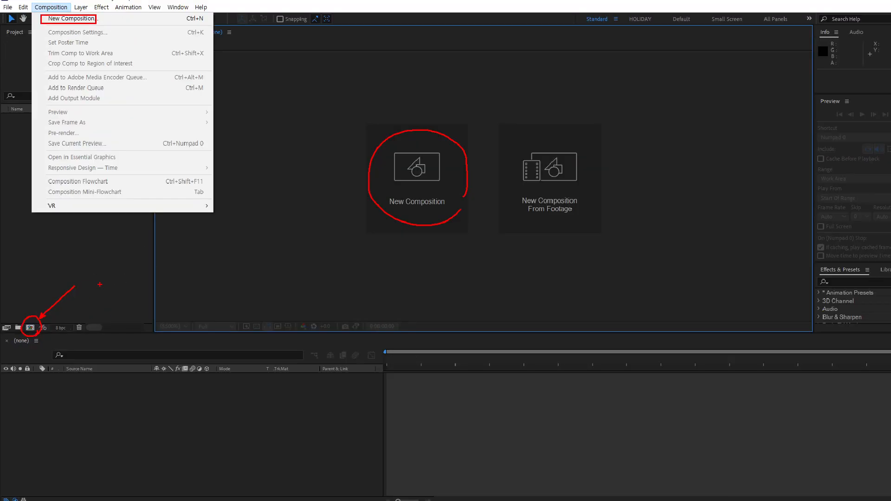
# Start a new composition so that its settings open
pyautogui.press('Escape')
pyautogui.click(396, 188)
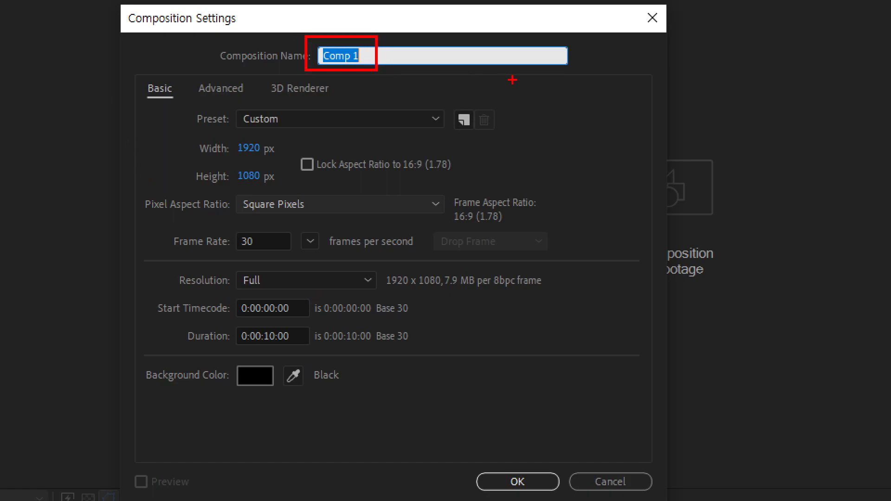
pyautogui.moveTo(421, 42); pyautogui.dragTo(436, 60)
pyautogui.moveTo(424, 53)
pyautogui.mouseDown()
pyautogui.moveTo(417, 75)
pyautogui.moveTo(440, 71)
pyautogui.mouseUp()
pyautogui.moveTo(485, 42); pyautogui.dragTo(468, 65)
pyautogui.moveTo(470, 56)
pyautogui.mouseDown()
pyautogui.moveTo(482, 48)
pyautogui.moveTo(482, 57)
pyautogui.mouseUp()
pyautogui.moveTo(466, 75)
pyautogui.mouseDown()
pyautogui.moveTo(490, 68)
pyautogui.moveTo(486, 83)
pyautogui.mouseUp()
pyautogui.moveTo(496, 54)
pyautogui.mouseDown()
pyautogui.moveTo(500, 77)
pyautogui.moveTo(523, 75)
pyautogui.mouseUp()
pyautogui.moveTo(531, 48)
pyautogui.mouseDown()
pyautogui.moveTo(534, 75)
pyautogui.moveTo(560, 77)
pyautogui.mouseUp()
pyautogui.moveTo(574, 48); pyautogui.dragTo(576, 75)
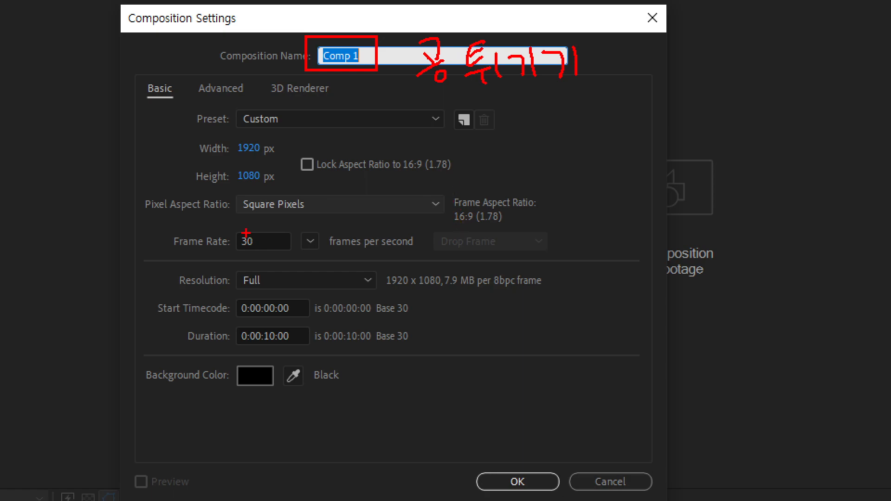
pyautogui.moveTo(191, 134)
pyautogui.mouseDown()
pyautogui.moveTo(255, 180)
pyautogui.moveTo(288, 186)
pyautogui.mouseUp()
pyautogui.moveTo(353, 138); pyautogui.dragTo(351, 175)
pyautogui.moveTo(384, 134)
pyautogui.mouseDown()
pyautogui.moveTo(375, 174)
pyautogui.moveTo(435, 145)
pyautogui.moveTo(449, 124)
pyautogui.mouseUp()
pyautogui.moveTo(505, 115)
pyautogui.mouseDown()
pyautogui.moveTo(491, 146)
pyautogui.moveTo(510, 136)
pyautogui.mouseUp()
pyautogui.moveTo(538, 107); pyautogui.dragTo(537, 139)
pyautogui.moveTo(566, 107); pyautogui.dragTo(649, 105)
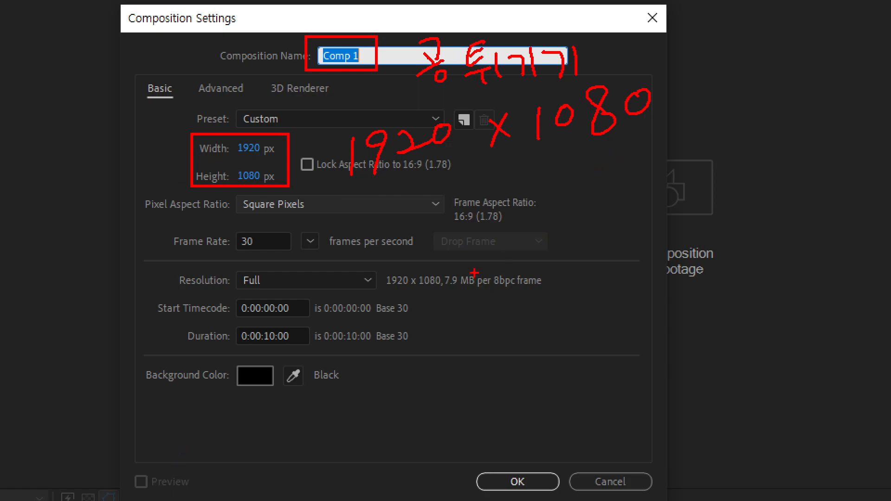
pyautogui.moveTo(187, 225); pyautogui.dragTo(301, 258)
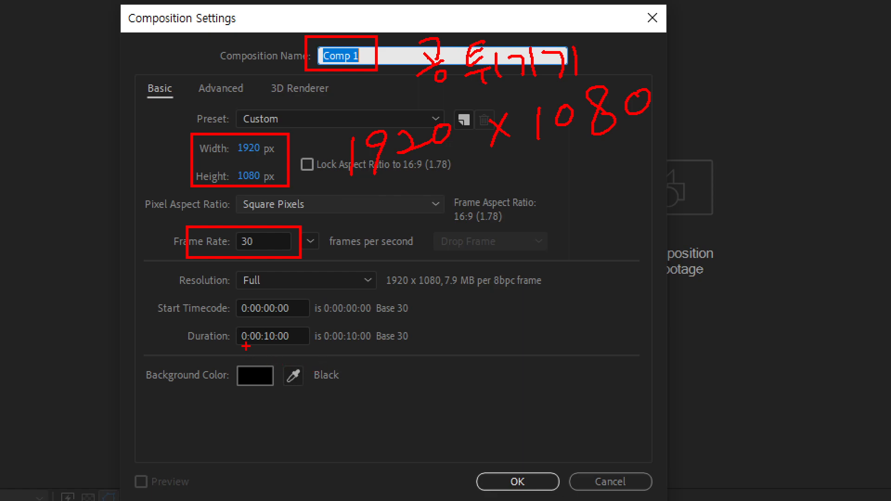
pyautogui.moveTo(184, 321); pyautogui.dragTo(321, 351)
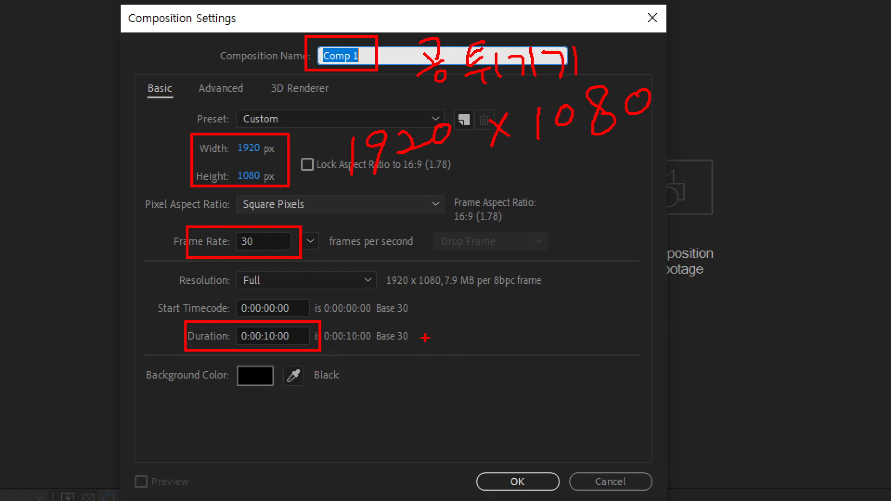
pyautogui.moveTo(441, 307)
pyautogui.mouseDown()
pyautogui.moveTo(451, 341)
pyautogui.moveTo(430, 351)
pyautogui.mouseUp()
pyautogui.moveTo(436, 324)
pyautogui.mouseDown()
pyautogui.moveTo(485, 339)
pyautogui.moveTo(500, 326)
pyautogui.mouseUp()
pyautogui.click(468, 348)
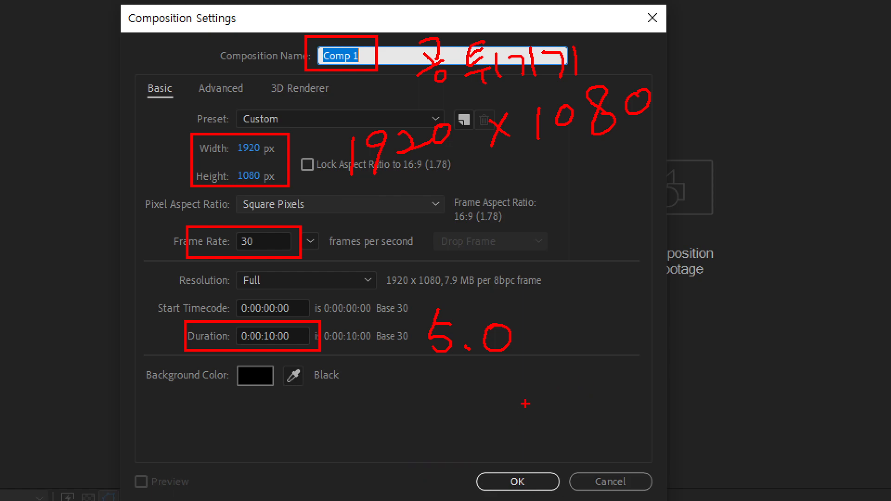
pyautogui.moveTo(452, 408)
pyautogui.mouseDown()
pyautogui.moveTo(491, 400)
pyautogui.moveTo(475, 442)
pyautogui.moveTo(504, 419)
pyautogui.moveTo(531, 444)
pyautogui.mouseUp()
pyautogui.moveTo(524, 411)
pyautogui.mouseDown()
pyautogui.moveTo(539, 409)
pyautogui.moveTo(533, 437)
pyautogui.mouseUp()
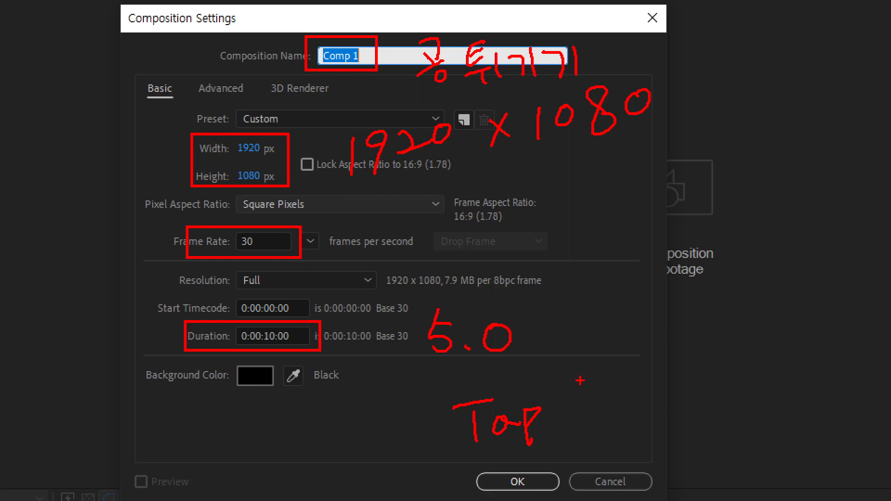
# Name the new composition 공튀기기 and set its duration to 0:00:05:00
pyautogui.press('Escape')
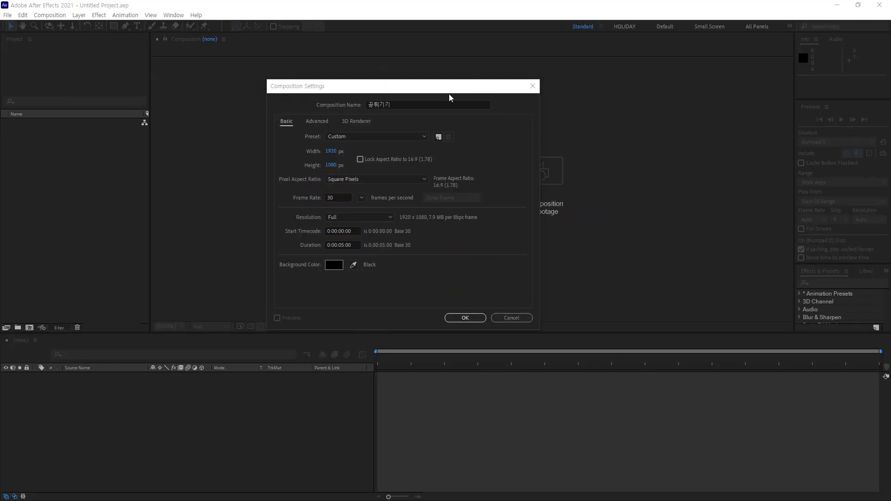
pyautogui.click(446, 85)
pyautogui.hotkey('ctrl', '1')
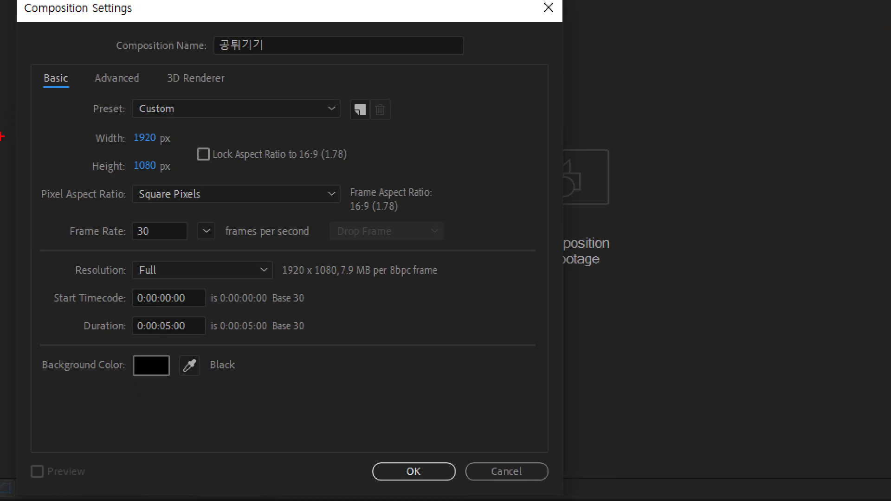
pyautogui.moveTo(213, 55); pyautogui.dragTo(273, 56)
pyautogui.moveTo(123, 121); pyautogui.dragTo(174, 179)
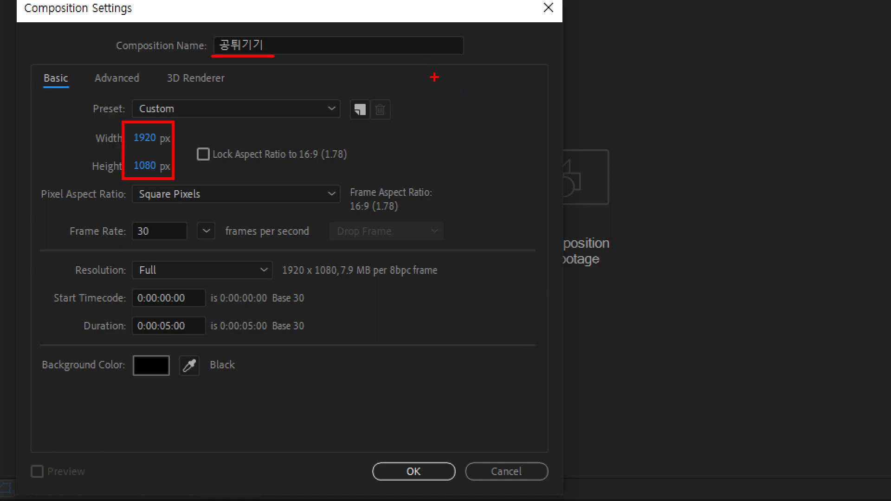
pyautogui.moveTo(415, 55)
pyautogui.mouseDown()
pyautogui.moveTo(408, 95)
pyautogui.moveTo(440, 73)
pyautogui.mouseUp()
pyautogui.moveTo(449, 51); pyautogui.dragTo(441, 95)
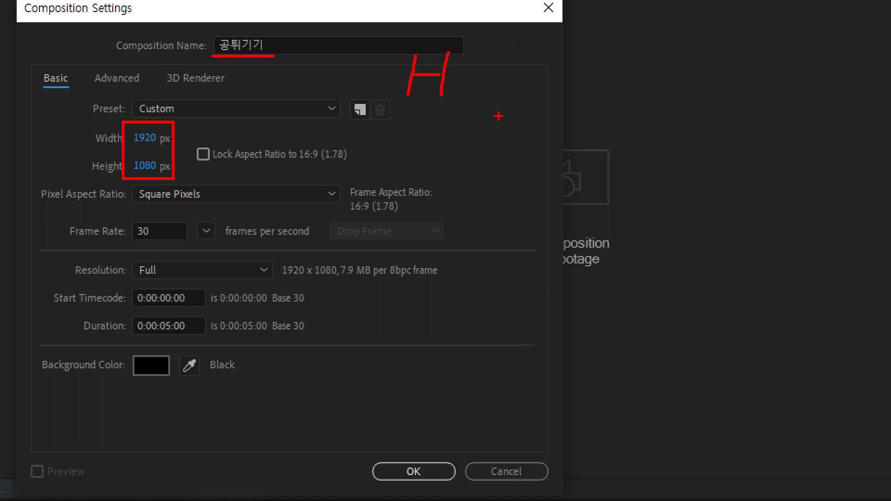
pyautogui.moveTo(468, 49); pyautogui.dragTo(459, 98)
pyautogui.moveTo(468, 56)
pyautogui.mouseDown()
pyautogui.moveTo(485, 57)
pyautogui.moveTo(469, 99)
pyautogui.mouseUp()
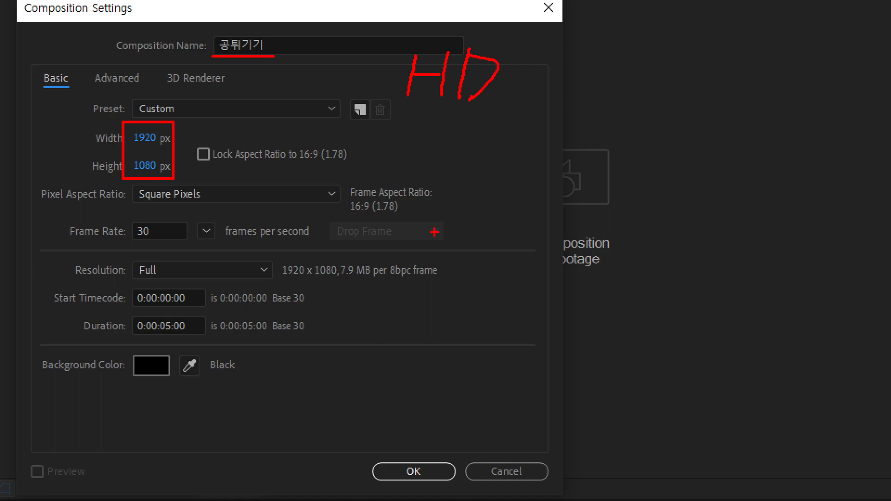
pyautogui.moveTo(366, 137); pyautogui.dragTo(407, 133)
pyautogui.moveTo(376, 138); pyautogui.dragTo(366, 186)
pyautogui.moveTo(374, 155); pyautogui.dragTo(402, 153)
pyautogui.moveTo(419, 124); pyautogui.dragTo(411, 174)
pyautogui.moveTo(417, 151)
pyautogui.mouseDown()
pyautogui.moveTo(444, 144)
pyautogui.moveTo(445, 170)
pyautogui.mouseUp()
pyautogui.moveTo(469, 124); pyautogui.dragTo(462, 172)
pyautogui.moveTo(470, 128)
pyautogui.mouseDown()
pyautogui.moveTo(465, 168)
pyautogui.moveTo(496, 141)
pyautogui.moveTo(465, 176)
pyautogui.mouseUp()
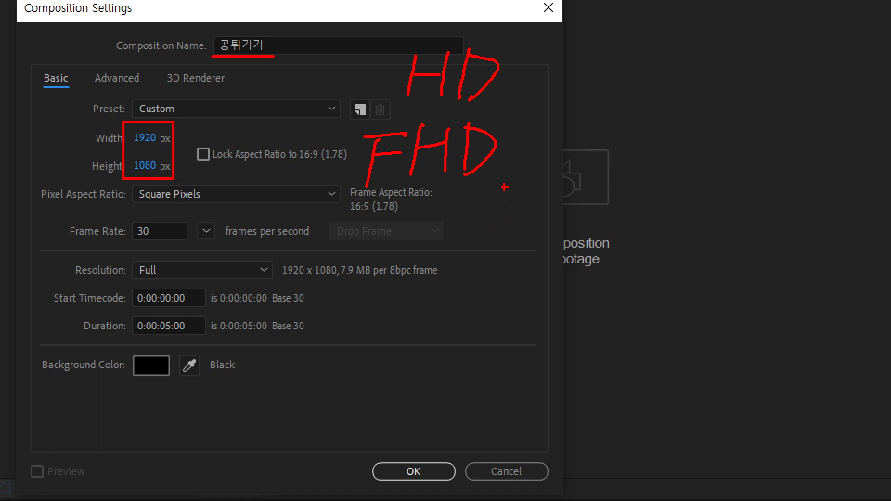
pyautogui.moveTo(407, 215)
pyautogui.mouseDown()
pyautogui.moveTo(383, 254)
pyautogui.moveTo(435, 245)
pyautogui.moveTo(404, 281)
pyautogui.mouseUp()
pyautogui.moveTo(445, 209); pyautogui.dragTo(444, 262)
pyautogui.moveTo(473, 215); pyautogui.dragTo(478, 254)
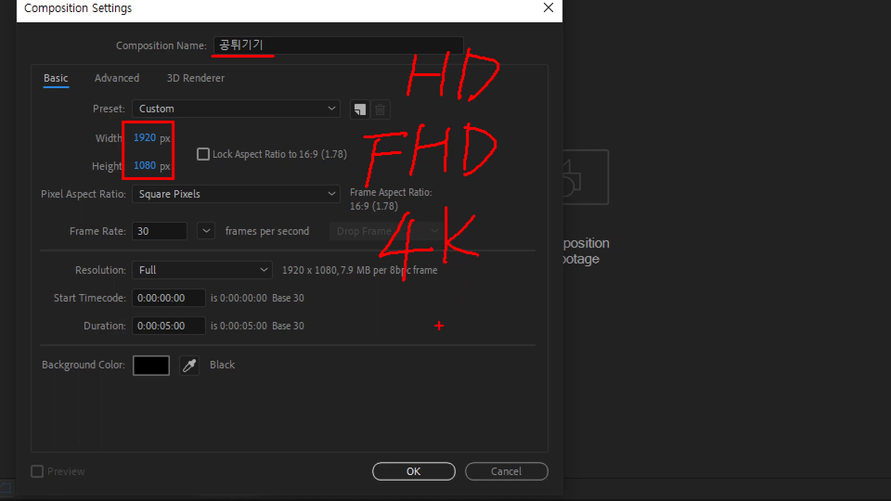
pyautogui.moveTo(411, 323)
pyautogui.mouseDown()
pyautogui.moveTo(388, 346)
pyautogui.moveTo(411, 322)
pyautogui.mouseUp()
pyautogui.moveTo(444, 293); pyautogui.dragTo(443, 352)
pyautogui.moveTo(478, 304); pyautogui.dragTo(480, 339)
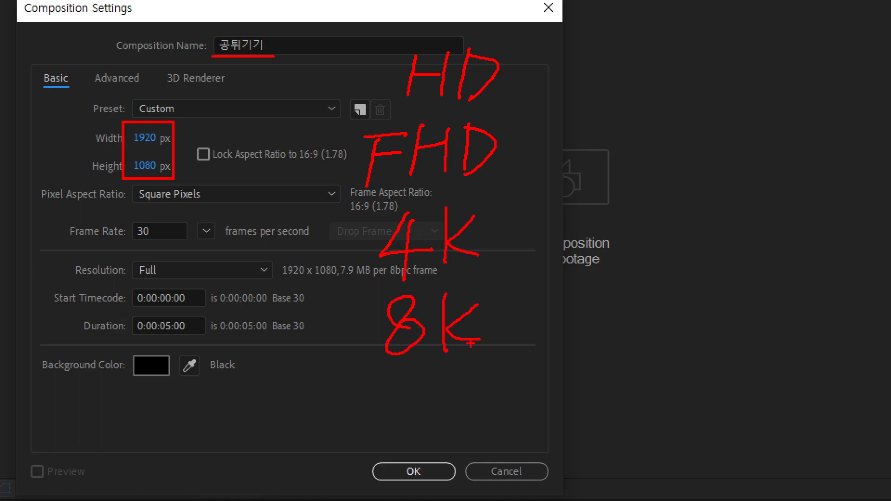
pyautogui.moveTo(377, 395); pyautogui.dragTo(368, 443)
pyautogui.moveTo(416, 379)
pyautogui.mouseDown()
pyautogui.moveTo(402, 436)
pyautogui.moveTo(403, 420)
pyautogui.mouseUp()
pyautogui.moveTo(463, 369); pyautogui.dragTo(463, 434)
pyautogui.moveTo(489, 384)
pyautogui.mouseDown()
pyautogui.moveTo(503, 424)
pyautogui.moveTo(522, 235)
pyautogui.moveTo(523, 60)
pyautogui.mouseUp()
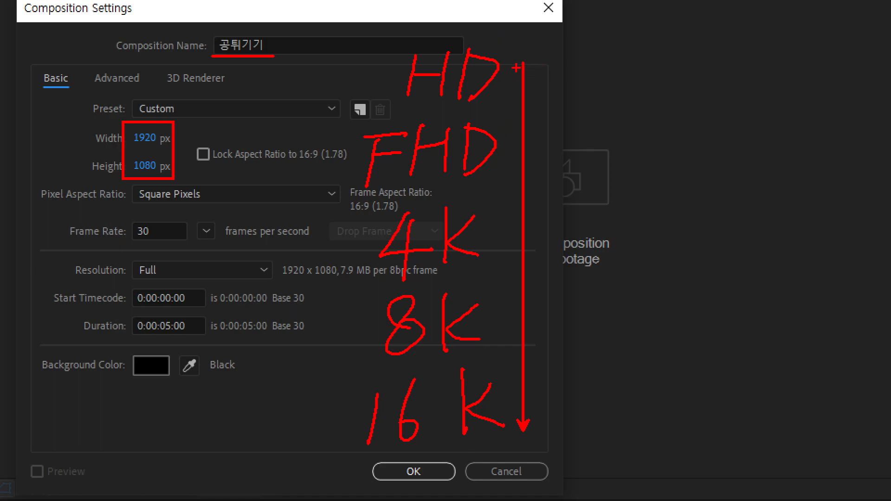
pyautogui.moveTo(549, 54); pyautogui.dragTo(546, 96)
pyautogui.moveTo(568, 52)
pyautogui.mouseDown()
pyautogui.moveTo(601, 71)
pyautogui.moveTo(610, 91)
pyautogui.moveTo(618, 68)
pyautogui.mouseUp()
pyautogui.moveTo(650, 44); pyautogui.dragTo(676, 75)
pyautogui.moveTo(673, 50); pyautogui.dragTo(703, 69)
pyautogui.moveTo(717, 38); pyautogui.dragTo(736, 84)
pyautogui.moveTo(760, 41)
pyautogui.mouseDown()
pyautogui.moveTo(770, 65)
pyautogui.moveTo(797, 61)
pyautogui.mouseUp()
pyautogui.moveTo(807, 42)
pyautogui.mouseDown()
pyautogui.moveTo(811, 65)
pyautogui.moveTo(799, 33)
pyautogui.mouseUp()
pyautogui.moveTo(225, 68); pyautogui.dragTo(221, 93)
pyautogui.moveTo(228, 78)
pyautogui.mouseDown()
pyautogui.moveTo(254, 70)
pyautogui.moveTo(237, 121)
pyautogui.mouseUp()
pyautogui.moveTo(285, 80); pyautogui.dragTo(320, 90)
pyautogui.moveTo(341, 58)
pyautogui.mouseDown()
pyautogui.moveTo(333, 60)
pyautogui.moveTo(341, 58)
pyautogui.mouseUp()
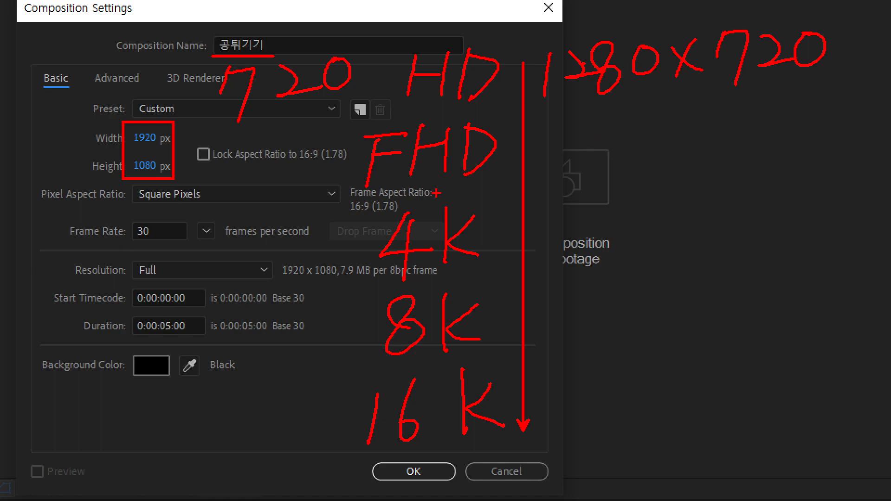
pyautogui.moveTo(550, 123); pyautogui.dragTo(541, 171)
pyautogui.moveTo(582, 126)
pyautogui.mouseDown()
pyautogui.moveTo(567, 176)
pyautogui.moveTo(631, 146)
pyautogui.mouseUp()
pyautogui.moveTo(654, 128); pyautogui.dragTo(652, 126)
pyautogui.moveTo(703, 114); pyautogui.dragTo(672, 154)
pyautogui.moveTo(675, 120); pyautogui.dragTo(706, 149)
pyautogui.moveTo(734, 114)
pyautogui.mouseDown()
pyautogui.moveTo(724, 162)
pyautogui.moveTo(759, 128)
pyautogui.mouseUp()
pyautogui.moveTo(801, 103); pyautogui.dragTo(802, 140)
pyautogui.moveTo(837, 106); pyautogui.dragTo(835, 105)
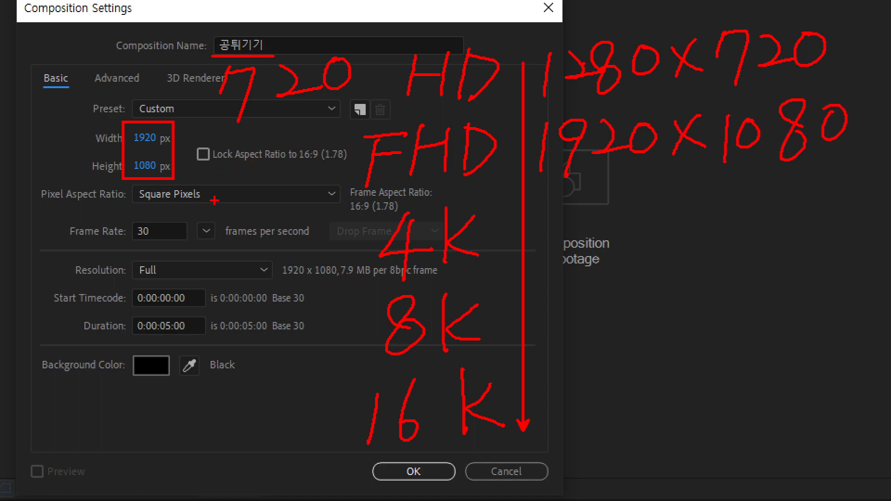
pyautogui.moveTo(83, 244); pyautogui.dragTo(81, 292)
pyautogui.moveTo(111, 243)
pyautogui.mouseDown()
pyautogui.moveTo(101, 264)
pyautogui.moveTo(122, 245)
pyautogui.mouseUp()
pyautogui.moveTo(160, 237)
pyautogui.mouseDown()
pyautogui.moveTo(146, 225)
pyautogui.moveTo(156, 260)
pyautogui.mouseUp()
pyautogui.moveTo(182, 223)
pyautogui.mouseDown()
pyautogui.moveTo(177, 228)
pyautogui.moveTo(188, 223)
pyautogui.moveTo(202, 244)
pyautogui.mouseUp()
pyautogui.moveTo(206, 227); pyautogui.dragTo(223, 214)
pyautogui.moveTo(225, 188); pyautogui.dragTo(232, 241)
pyautogui.moveTo(237, 184); pyautogui.dragTo(246, 231)
pyautogui.moveTo(239, 185); pyautogui.dragTo(253, 234)
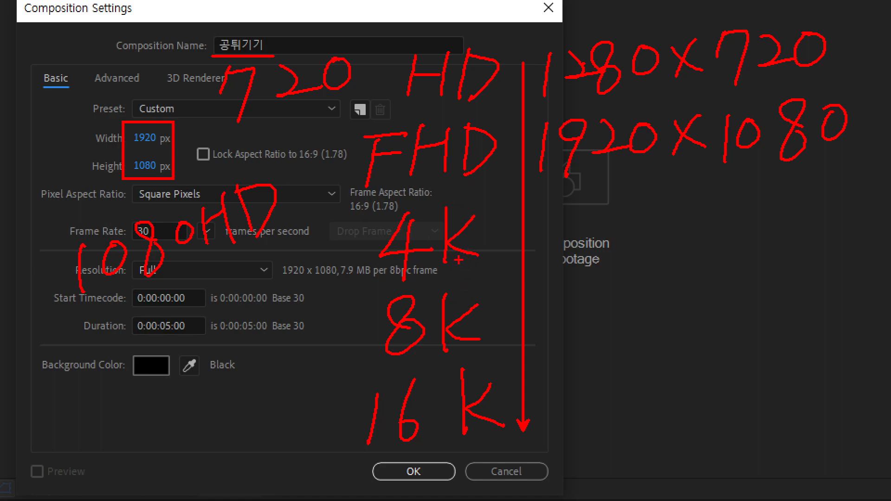
pyautogui.moveTo(546, 210)
pyautogui.mouseDown()
pyautogui.moveTo(572, 243)
pyautogui.moveTo(551, 263)
pyautogui.mouseUp()
pyautogui.hotkey('ctrl', 'z')
pyautogui.hotkey('ctrl', 'z')
pyautogui.moveTo(546, 190)
pyautogui.mouseDown()
pyautogui.moveTo(621, 173)
pyautogui.moveTo(833, 156)
pyautogui.mouseUp()
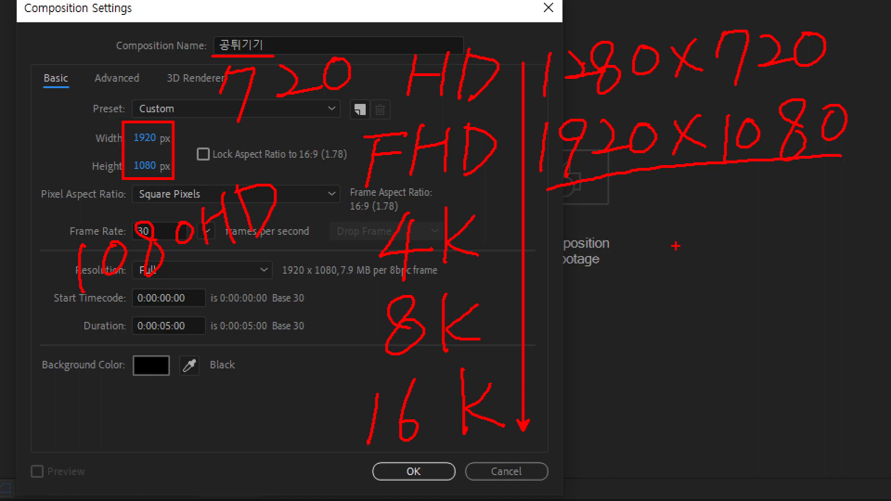
pyautogui.moveTo(534, 230); pyautogui.dragTo(532, 272)
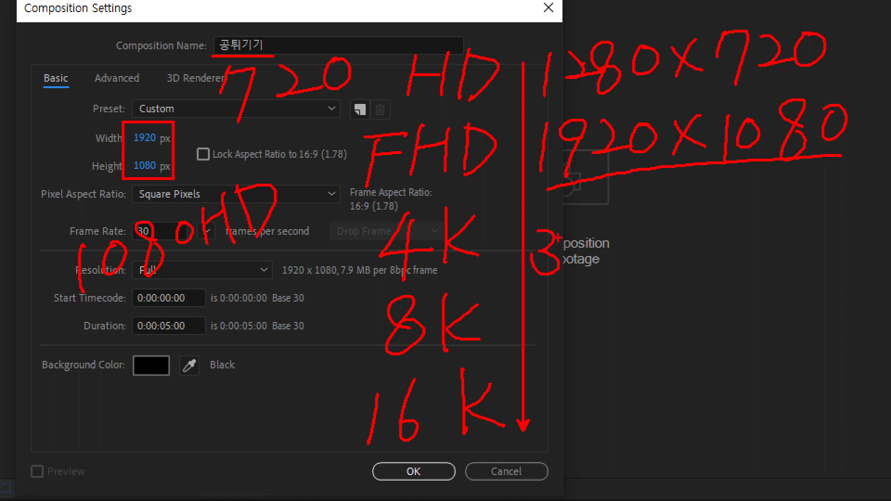
pyautogui.moveTo(595, 228)
pyautogui.mouseDown()
pyautogui.moveTo(576, 253)
pyautogui.moveTo(595, 230)
pyautogui.mouseUp()
pyautogui.moveTo(624, 225)
pyautogui.mouseDown()
pyautogui.moveTo(612, 261)
pyautogui.moveTo(650, 243)
pyautogui.mouseUp()
pyautogui.moveTo(633, 229); pyautogui.dragTo(630, 275)
pyautogui.moveTo(668, 228); pyautogui.dragTo(656, 231)
pyautogui.moveTo(733, 214); pyautogui.dragTo(703, 262)
pyautogui.moveTo(700, 228); pyautogui.dragTo(732, 246)
pyautogui.moveTo(742, 216); pyautogui.dragTo(777, 241)
pyautogui.moveTo(787, 205); pyautogui.dragTo(782, 252)
pyautogui.moveTo(824, 181)
pyautogui.mouseDown()
pyautogui.moveTo(814, 252)
pyautogui.moveTo(813, 234)
pyautogui.mouseUp()
pyautogui.moveTo(852, 205); pyautogui.dragTo(845, 207)
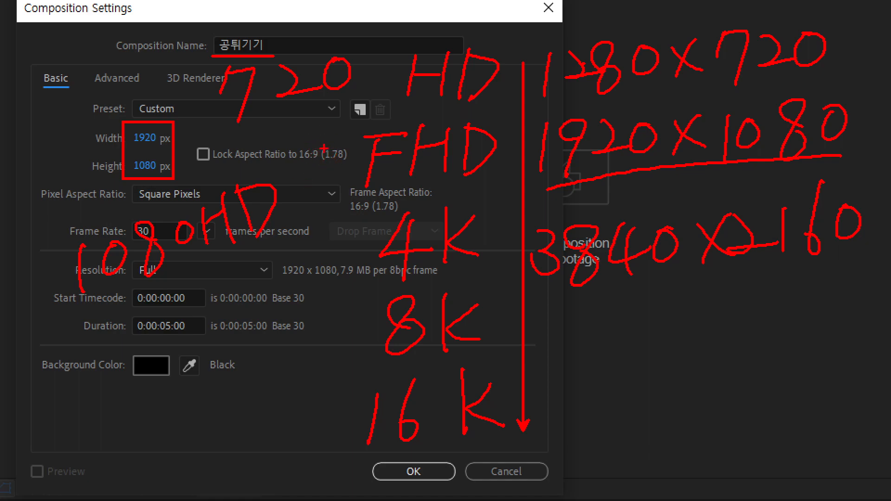
pyautogui.moveTo(286, 143); pyautogui.dragTo(327, 167)
pyautogui.moveTo(257, 133)
pyautogui.mouseDown()
pyautogui.moveTo(271, 138)
pyautogui.moveTo(299, 123)
pyautogui.mouseUp()
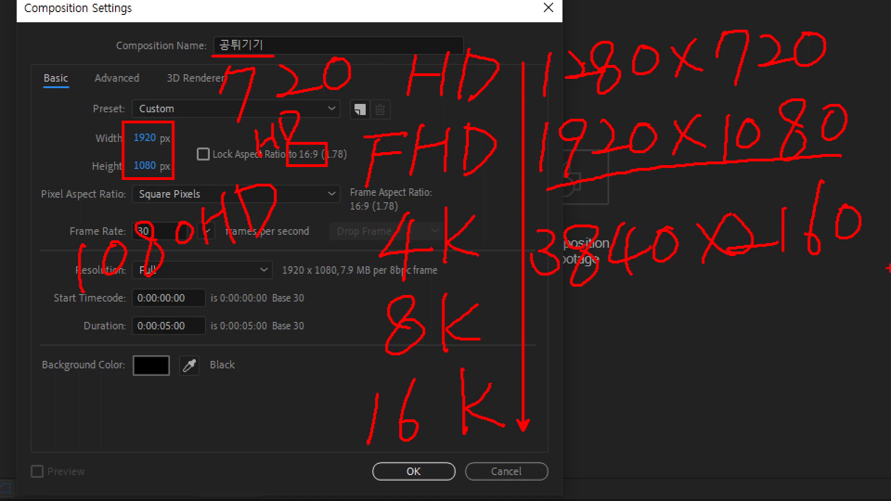
pyautogui.moveTo(353, 240)
pyautogui.mouseDown()
pyautogui.moveTo(355, 316)
pyautogui.moveTo(368, 326)
pyautogui.moveTo(348, 340)
pyautogui.mouseUp()
pyautogui.moveTo(252, 306)
pyautogui.mouseDown()
pyautogui.moveTo(257, 338)
pyautogui.moveTo(287, 318)
pyautogui.mouseUp()
pyautogui.moveTo(225, 314); pyautogui.dragTo(213, 357)
pyautogui.moveTo(203, 329); pyautogui.dragTo(239, 349)
pyautogui.moveTo(344, 353)
pyautogui.mouseDown()
pyautogui.moveTo(325, 389)
pyautogui.moveTo(361, 420)
pyautogui.mouseUp()
pyautogui.moveTo(356, 404)
pyautogui.mouseDown()
pyautogui.moveTo(366, 420)
pyautogui.moveTo(345, 436)
pyautogui.mouseUp()
pyautogui.moveTo(256, 415); pyautogui.dragTo(244, 457)
pyautogui.moveTo(235, 427); pyautogui.dragTo(263, 447)
pyautogui.moveTo(264, 401)
pyautogui.mouseDown()
pyautogui.moveTo(273, 424)
pyautogui.moveTo(304, 416)
pyautogui.mouseUp()
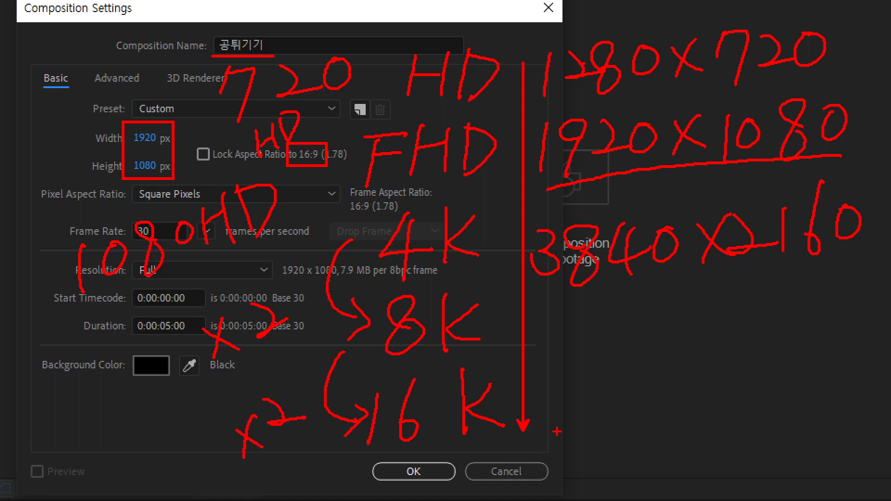
pyautogui.moveTo(549, 317)
pyautogui.mouseDown()
pyautogui.moveTo(545, 348)
pyautogui.moveTo(567, 362)
pyautogui.mouseUp()
pyautogui.moveTo(605, 297); pyautogui.dragTo(598, 345)
pyautogui.moveTo(639, 301); pyautogui.dragTo(666, 304)
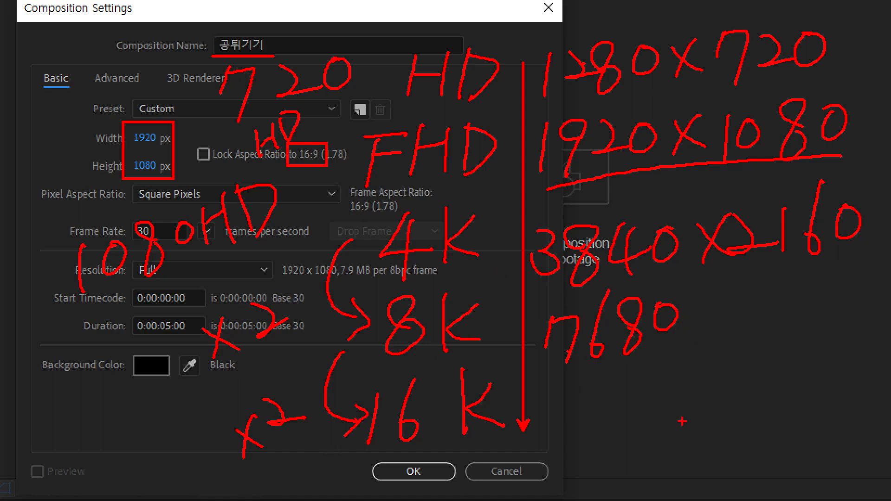
pyautogui.moveTo(554, 398); pyautogui.dragTo(546, 452)
pyautogui.moveTo(579, 391); pyautogui.dragTo(574, 432)
pyautogui.moveTo(599, 398)
pyautogui.mouseDown()
pyautogui.moveTo(613, 425)
pyautogui.moveTo(600, 435)
pyautogui.mouseUp()
pyautogui.moveTo(649, 372); pyautogui.dragTo(638, 420)
pyautogui.moveTo(676, 392); pyautogui.dragTo(679, 395)
pyautogui.moveTo(568, 411); pyautogui.dragTo(593, 403)
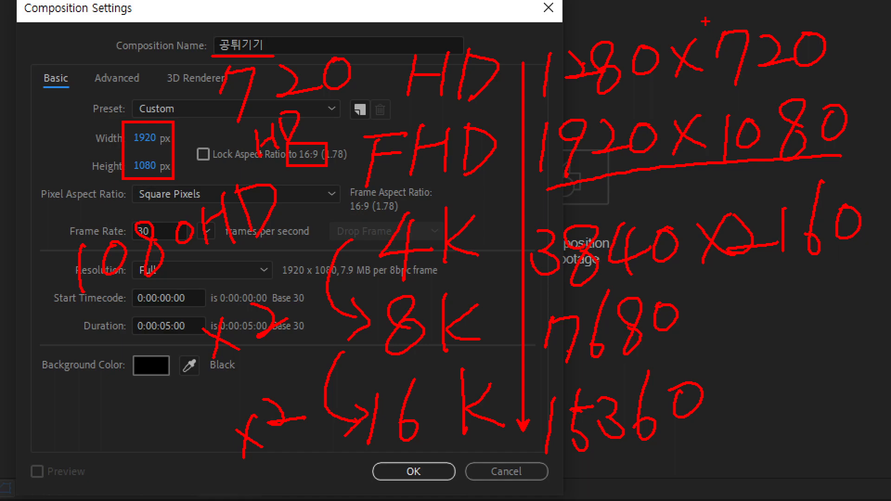
pyautogui.moveTo(703, 13); pyautogui.dragTo(880, 450)
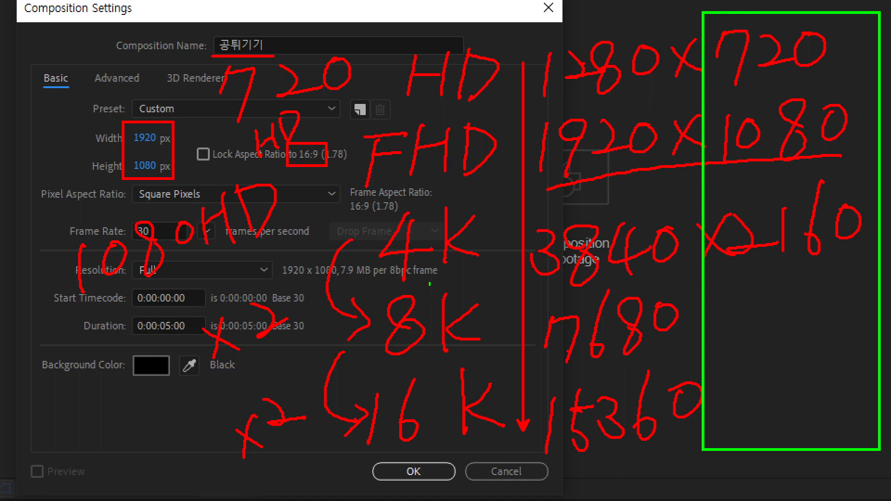
pyautogui.press('Escape')
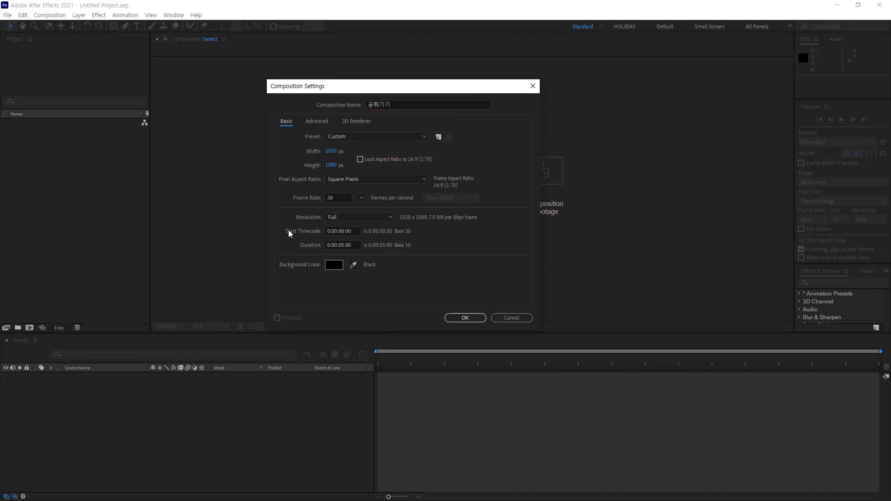
pyautogui.hotkey('ctrl', '1')
pyautogui.click(368, 194)
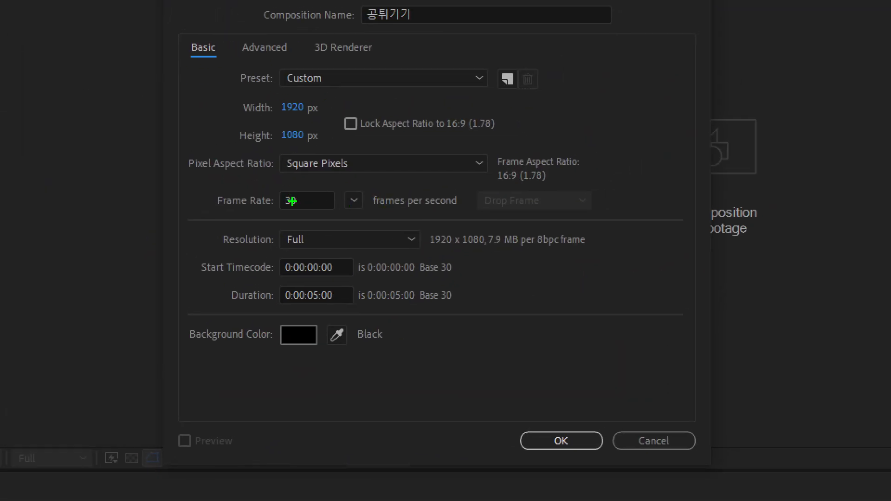
pyautogui.press('p')
pyautogui.moveTo(269, 186); pyautogui.dragTo(341, 215)
pyautogui.press('g')
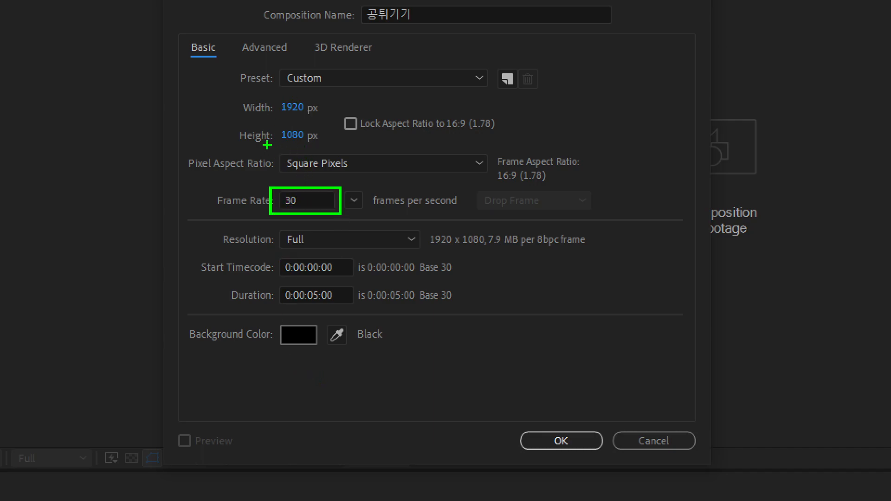
pyautogui.moveTo(427, 45); pyautogui.dragTo(428, 86)
pyautogui.moveTo(450, 33)
pyautogui.mouseDown()
pyautogui.moveTo(442, 57)
pyautogui.moveTo(463, 79)
pyautogui.mouseUp()
pyautogui.moveTo(467, 65)
pyautogui.mouseDown()
pyautogui.moveTo(478, 71)
pyautogui.moveTo(472, 86)
pyautogui.mouseUp()
pyautogui.moveTo(454, 93); pyautogui.dragTo(494, 82)
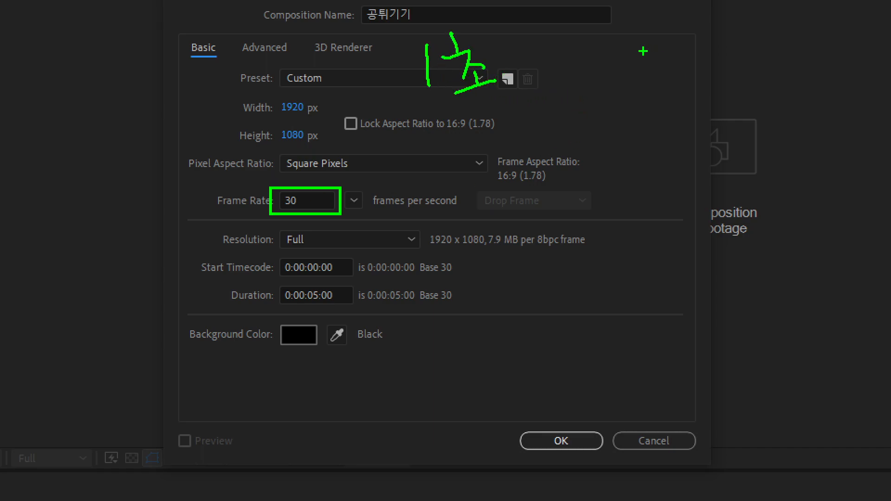
pyautogui.moveTo(553, 47); pyautogui.dragTo(580, 40)
pyautogui.moveTo(565, 47); pyautogui.dragTo(567, 69)
pyautogui.moveTo(578, 44)
pyautogui.mouseDown()
pyautogui.moveTo(579, 65)
pyautogui.moveTo(593, 56)
pyautogui.moveTo(599, 75)
pyautogui.mouseUp()
pyautogui.moveTo(583, 77); pyautogui.dragTo(615, 83)
pyautogui.moveTo(610, 31); pyautogui.dragTo(633, 69)
pyautogui.moveTo(629, 75)
pyautogui.mouseDown()
pyautogui.moveTo(643, 60)
pyautogui.moveTo(655, 69)
pyautogui.mouseUp()
pyautogui.moveTo(656, 55)
pyautogui.mouseDown()
pyautogui.moveTo(667, 26)
pyautogui.moveTo(693, 35)
pyautogui.mouseUp()
pyautogui.moveTo(654, 59)
pyautogui.mouseDown()
pyautogui.moveTo(695, 46)
pyautogui.moveTo(688, 75)
pyautogui.mouseUp()
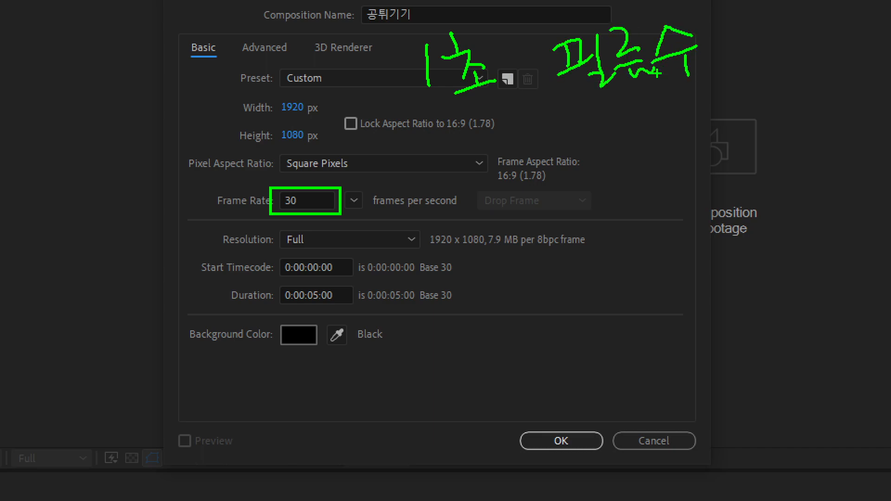
pyautogui.moveTo(563, 118); pyautogui.dragTo(596, 149)
pyautogui.moveTo(604, 110); pyautogui.dragTo(629, 130)
pyautogui.moveTo(634, 93); pyautogui.dragTo(643, 142)
pyautogui.moveTo(647, 99)
pyautogui.mouseDown()
pyautogui.moveTo(668, 124)
pyautogui.moveTo(683, 112)
pyautogui.mouseUp()
pyautogui.moveTo(678, 89); pyautogui.dragTo(685, 134)
pyautogui.moveTo(711, 77); pyautogui.dragTo(698, 108)
pyautogui.moveTo(713, 79); pyautogui.dragTo(743, 92)
pyautogui.moveTo(697, 117); pyautogui.dragTo(748, 101)
pyautogui.moveTo(736, 107); pyautogui.dragTo(742, 135)
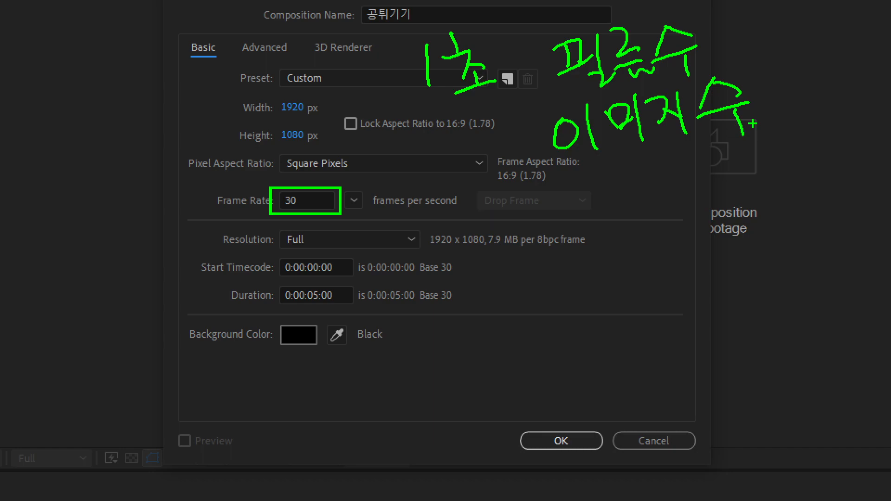
pyautogui.press('p')
pyautogui.moveTo(264, 184); pyautogui.dragTo(213, 139)
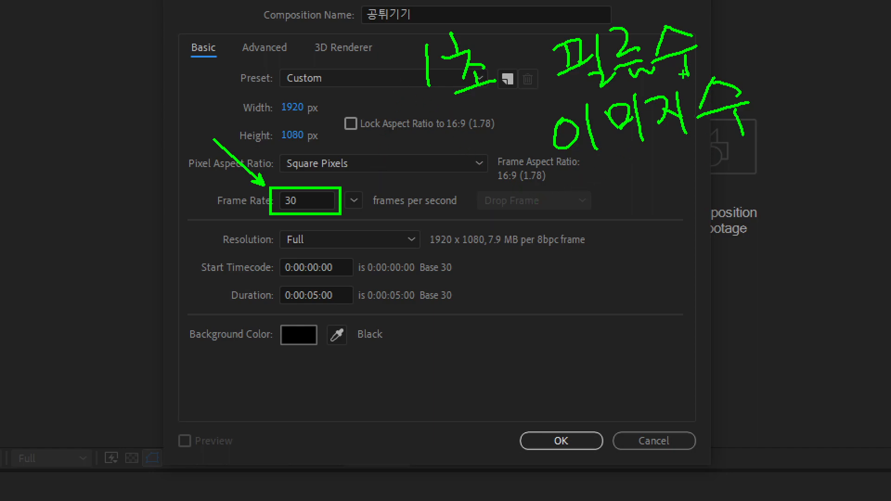
pyautogui.moveTo(414, 207)
pyautogui.mouseDown()
pyautogui.moveTo(429, 226)
pyautogui.moveTo(447, 211)
pyautogui.moveTo(444, 245)
pyautogui.mouseUp()
pyautogui.moveTo(457, 203)
pyautogui.mouseDown()
pyautogui.moveTo(486, 196)
pyautogui.moveTo(495, 218)
pyautogui.mouseUp()
pyautogui.click(524, 216)
pyautogui.moveTo(560, 173)
pyautogui.mouseDown()
pyautogui.moveTo(560, 200)
pyautogui.moveTo(583, 190)
pyautogui.mouseUp()
pyautogui.moveTo(558, 216); pyautogui.dragTo(606, 200)
pyautogui.moveTo(591, 182)
pyautogui.mouseDown()
pyautogui.moveTo(617, 186)
pyautogui.moveTo(609, 194)
pyautogui.mouseUp()
pyautogui.moveTo(598, 203); pyautogui.dragTo(626, 187)
pyautogui.moveTo(627, 154); pyautogui.dragTo(638, 198)
pyautogui.moveTo(630, 179)
pyautogui.mouseDown()
pyautogui.moveTo(668, 176)
pyautogui.moveTo(672, 167)
pyautogui.mouseUp()
pyautogui.moveTo(649, 196); pyautogui.dragTo(685, 180)
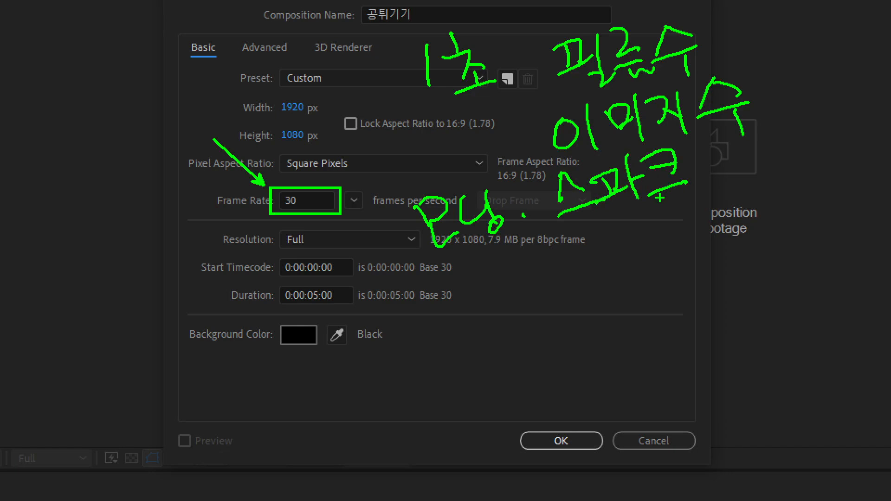
pyautogui.moveTo(431, 277)
pyautogui.mouseDown()
pyautogui.moveTo(705, 178)
pyautogui.moveTo(757, 172)
pyautogui.mouseUp()
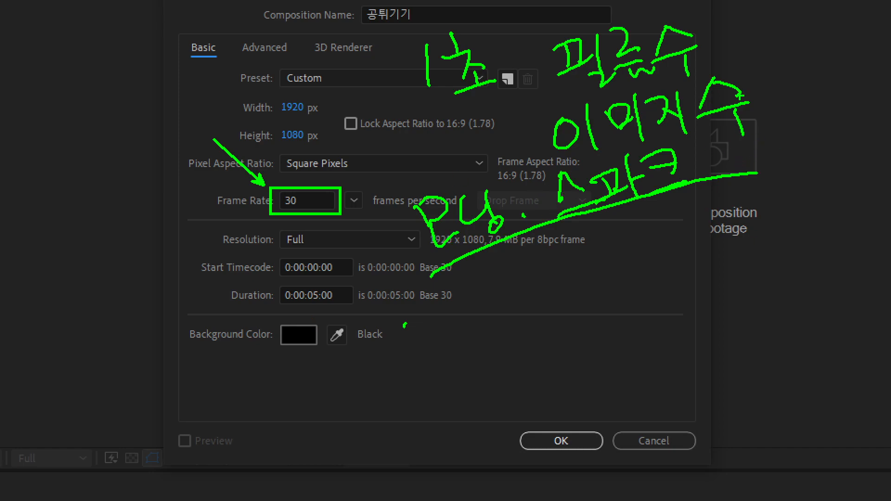
pyautogui.moveTo(717, 158); pyautogui.dragTo(718, 204)
pyautogui.moveTo(761, 160); pyautogui.dragTo(759, 163)
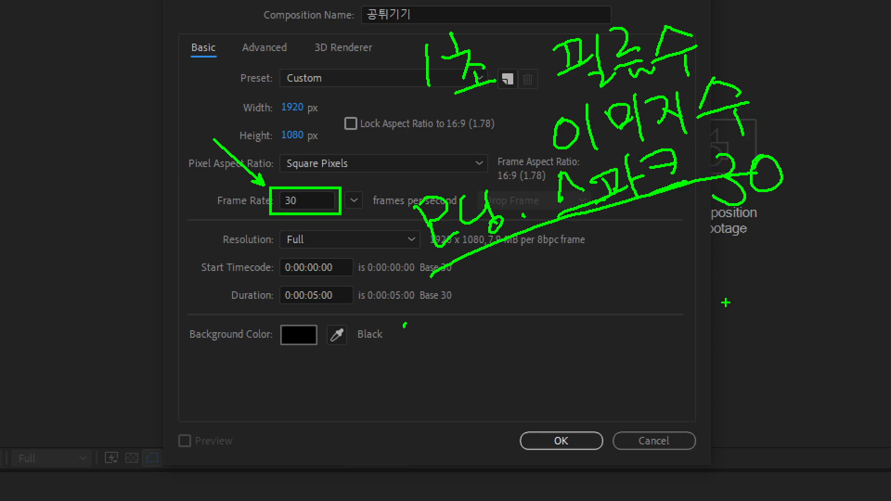
pyautogui.moveTo(729, 229); pyautogui.dragTo(724, 290)
pyautogui.moveTo(730, 259)
pyautogui.mouseDown()
pyautogui.moveTo(768, 272)
pyautogui.moveTo(783, 244)
pyautogui.mouseUp()
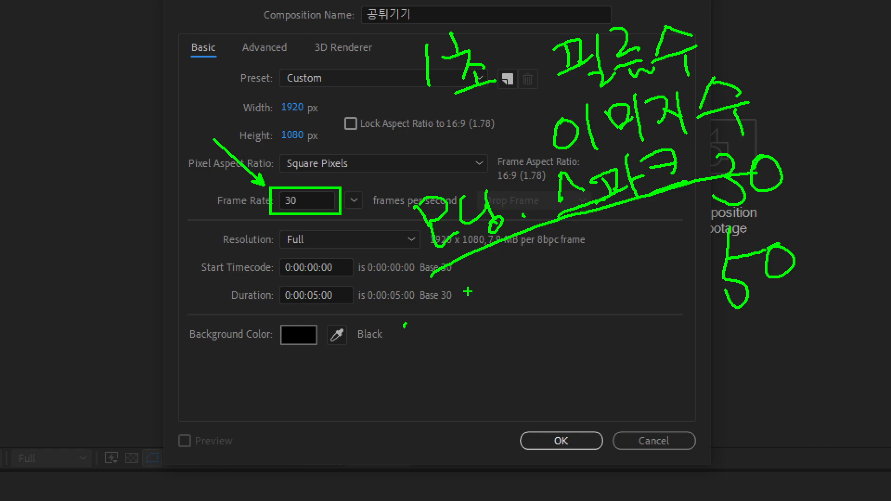
pyautogui.moveTo(297, 368); pyautogui.dragTo(312, 424)
pyautogui.moveTo(336, 369)
pyautogui.mouseDown()
pyautogui.moveTo(319, 389)
pyautogui.moveTo(352, 394)
pyautogui.mouseUp()
pyautogui.moveTo(381, 357); pyautogui.dragTo(371, 417)
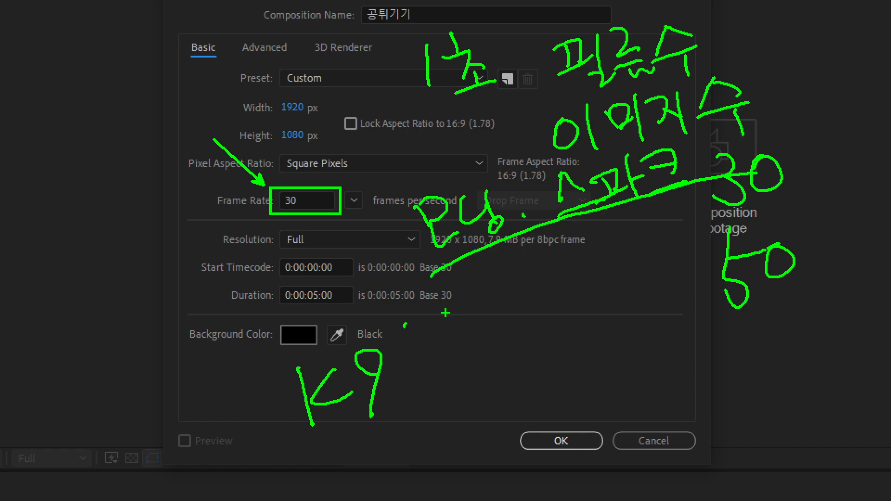
pyautogui.moveTo(304, 439)
pyautogui.mouseDown()
pyautogui.moveTo(422, 403)
pyautogui.moveTo(443, 414)
pyautogui.mouseUp()
pyautogui.moveTo(491, 366)
pyautogui.mouseDown()
pyautogui.moveTo(509, 393)
pyautogui.moveTo(542, 399)
pyautogui.mouseUp()
pyautogui.moveTo(548, 344); pyautogui.dragTo(581, 367)
pyautogui.moveTo(556, 383)
pyautogui.mouseDown()
pyautogui.moveTo(559, 407)
pyautogui.moveTo(586, 389)
pyautogui.mouseUp()
pyautogui.moveTo(592, 345); pyautogui.dragTo(610, 364)
pyautogui.moveTo(586, 369)
pyautogui.mouseDown()
pyautogui.moveTo(609, 364)
pyautogui.moveTo(603, 368)
pyautogui.mouseUp()
pyautogui.moveTo(605, 360)
pyautogui.mouseDown()
pyautogui.moveTo(629, 353)
pyautogui.moveTo(631, 371)
pyautogui.mouseUp()
pyautogui.moveTo(643, 371)
pyautogui.mouseDown()
pyautogui.moveTo(640, 401)
pyautogui.moveTo(637, 377)
pyautogui.mouseUp()
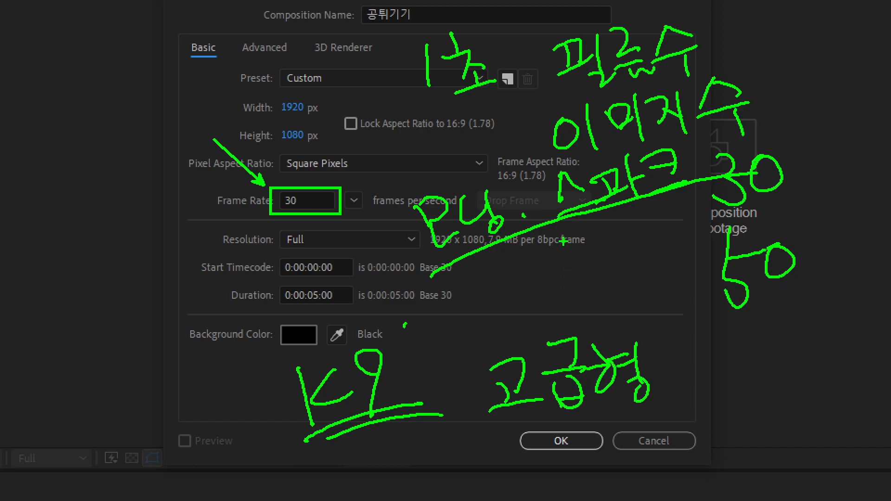
pyautogui.moveTo(544, 248); pyautogui.dragTo(539, 288)
pyautogui.moveTo(548, 256)
pyautogui.mouseDown()
pyautogui.moveTo(568, 277)
pyautogui.moveTo(590, 280)
pyautogui.mouseUp()
pyautogui.moveTo(574, 246)
pyautogui.mouseDown()
pyautogui.moveTo(603, 242)
pyautogui.moveTo(595, 268)
pyautogui.mouseUp()
pyautogui.moveTo(583, 279); pyautogui.dragTo(622, 264)
pyautogui.moveTo(624, 233)
pyautogui.mouseDown()
pyautogui.moveTo(651, 232)
pyautogui.moveTo(654, 262)
pyautogui.mouseUp()
pyautogui.moveTo(668, 221); pyautogui.dragTo(680, 266)
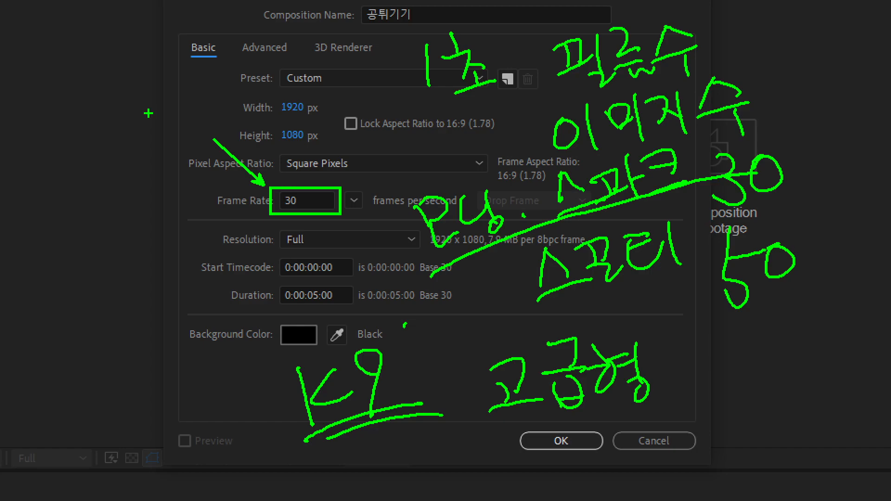
pyautogui.moveTo(45, 169); pyautogui.dragTo(107, 176)
pyautogui.click(130, 119)
pyautogui.moveTo(109, 139)
pyautogui.mouseDown()
pyautogui.moveTo(141, 149)
pyautogui.moveTo(129, 120)
pyautogui.moveTo(125, 207)
pyautogui.mouseUp()
pyautogui.moveTo(191, 150)
pyautogui.mouseDown()
pyautogui.moveTo(160, 187)
pyautogui.moveTo(106, 75)
pyautogui.moveTo(171, 209)
pyautogui.mouseUp()
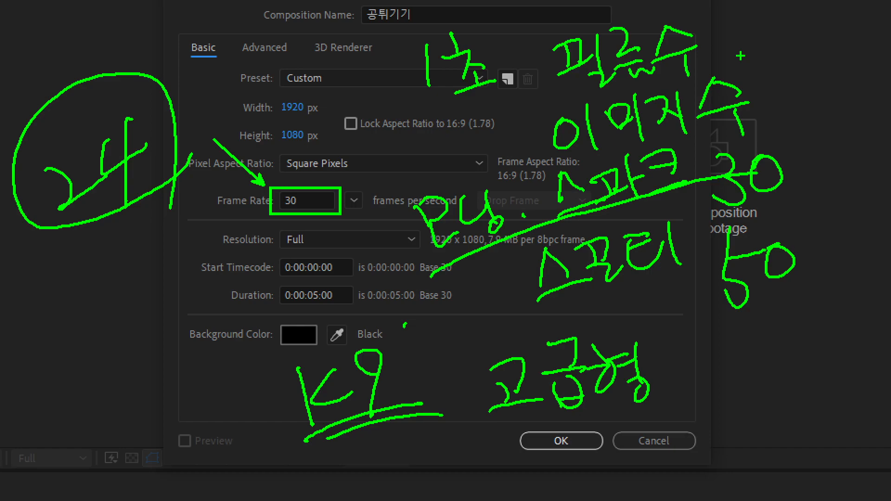
pyautogui.moveTo(52, 266)
pyautogui.mouseDown()
pyautogui.moveTo(74, 283)
pyautogui.moveTo(57, 296)
pyautogui.mouseUp()
pyautogui.moveTo(110, 250); pyautogui.dragTo(124, 253)
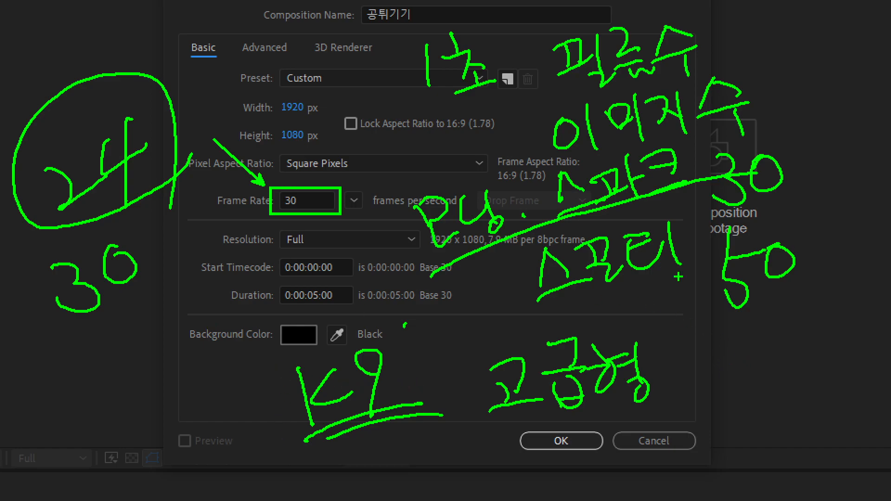
pyautogui.moveTo(54, 368)
pyautogui.mouseDown()
pyautogui.moveTo(91, 421)
pyautogui.moveTo(55, 402)
pyautogui.mouseUp()
pyautogui.moveTo(116, 355)
pyautogui.mouseDown()
pyautogui.moveTo(150, 366)
pyautogui.moveTo(118, 355)
pyautogui.mouseUp()
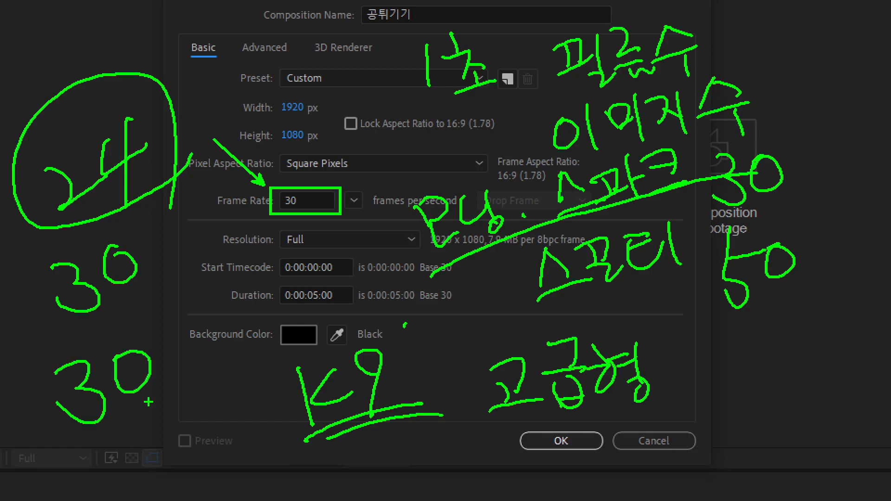
pyautogui.moveTo(172, 346); pyautogui.dragTo(206, 331)
pyautogui.moveTo(238, 280)
pyautogui.mouseDown()
pyautogui.moveTo(254, 343)
pyautogui.moveTo(234, 358)
pyautogui.mouseUp()
pyautogui.moveTo(237, 306); pyautogui.dragTo(272, 297)
pyautogui.moveTo(302, 284); pyautogui.dragTo(359, 281)
pyautogui.moveTo(343, 260); pyautogui.dragTo(351, 334)
pyautogui.moveTo(320, 297); pyautogui.dragTo(359, 283)
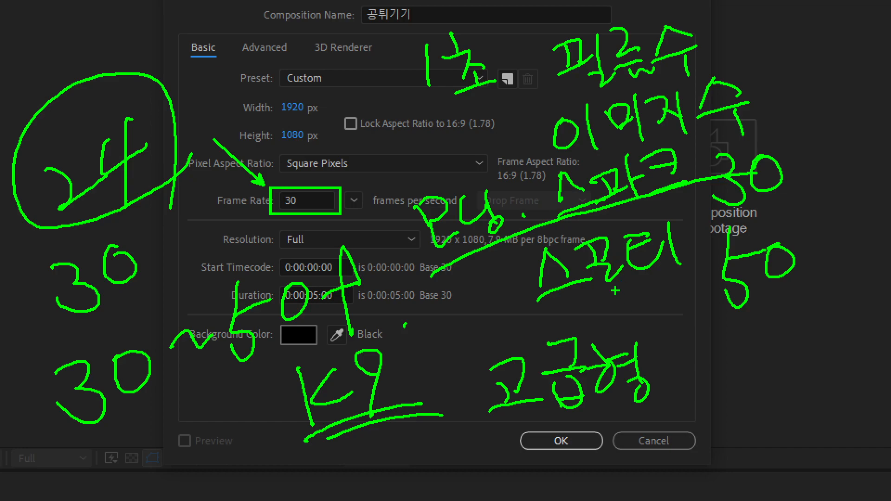
pyautogui.press('Escape')
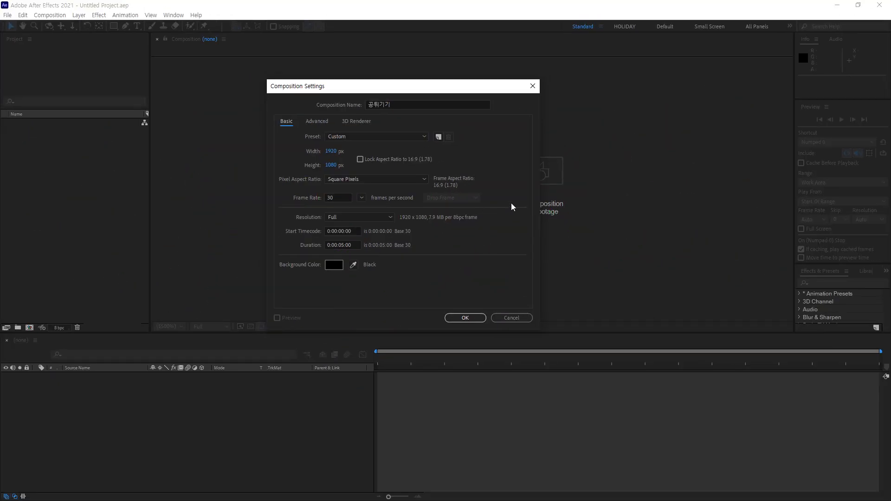
pyautogui.hotkey('ctrl', '1')
pyautogui.click(534, 163)
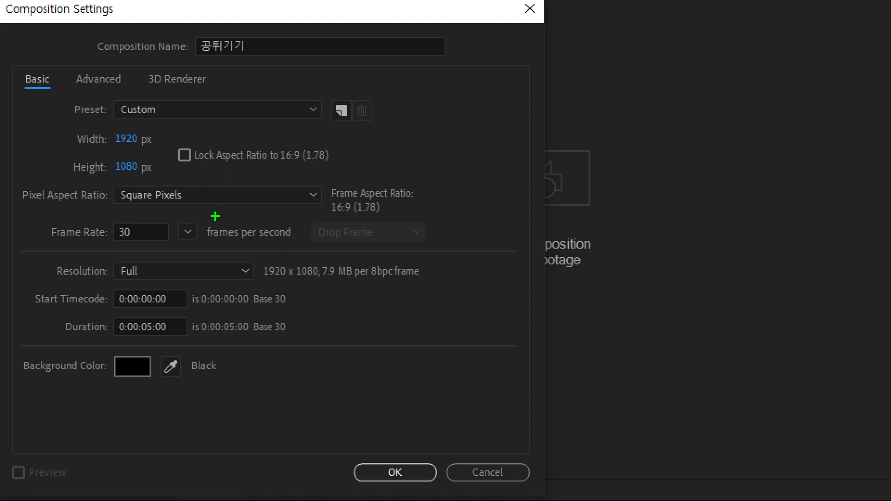
pyautogui.moveTo(220, 210); pyautogui.dragTo(221, 253)
pyautogui.moveTo(235, 206)
pyautogui.mouseDown()
pyautogui.moveTo(248, 218)
pyautogui.moveTo(297, 187)
pyautogui.moveTo(285, 207)
pyautogui.mouseUp()
pyautogui.moveTo(347, 175)
pyautogui.mouseDown()
pyautogui.moveTo(333, 146)
pyautogui.moveTo(331, 214)
pyautogui.mouseUp()
pyautogui.moveTo(321, 185); pyautogui.dragTo(349, 174)
pyautogui.moveTo(252, 281); pyautogui.dragTo(252, 319)
pyautogui.moveTo(274, 261)
pyautogui.mouseDown()
pyautogui.moveTo(252, 312)
pyautogui.moveTo(274, 299)
pyautogui.mouseUp()
pyautogui.moveTo(319, 257)
pyautogui.mouseDown()
pyautogui.moveTo(293, 255)
pyautogui.moveTo(312, 288)
pyautogui.mouseUp()
pyautogui.moveTo(360, 248)
pyautogui.mouseDown()
pyautogui.moveTo(359, 232)
pyautogui.moveTo(348, 285)
pyautogui.mouseUp()
pyautogui.moveTo(326, 254); pyautogui.dragTo(373, 234)
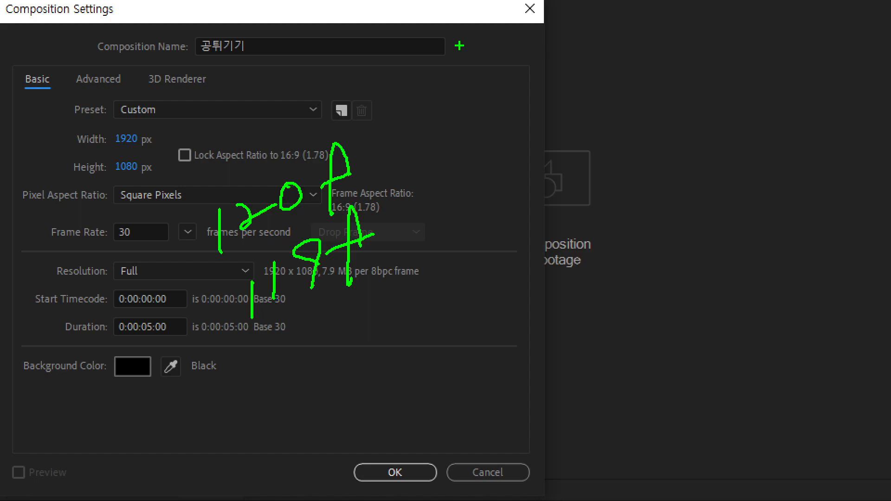
pyautogui.moveTo(244, 341)
pyautogui.mouseDown()
pyautogui.moveTo(400, 259)
pyautogui.moveTo(448, 265)
pyautogui.mouseUp()
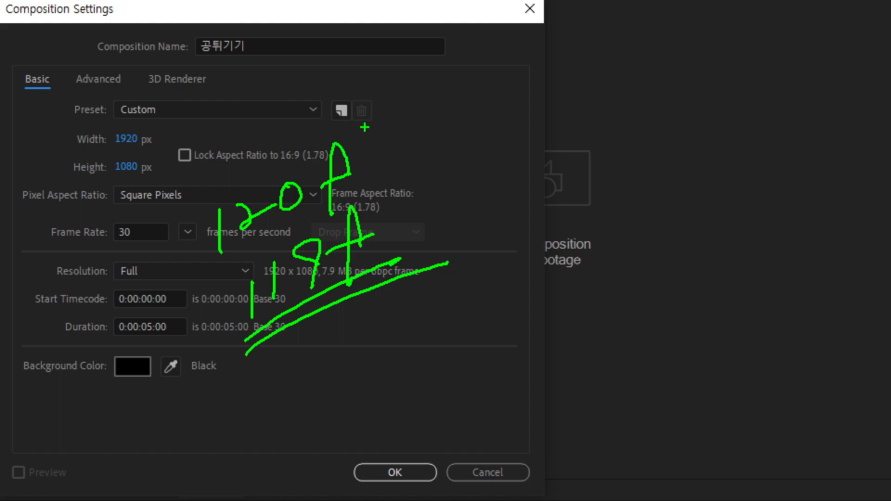
pyautogui.moveTo(173, 123); pyautogui.dragTo(463, 366)
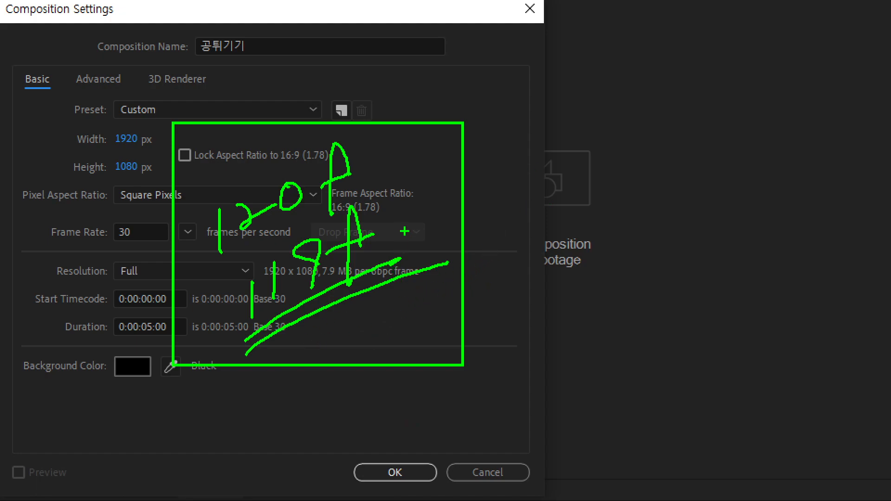
pyautogui.moveTo(148, 237)
pyautogui.mouseDown()
pyautogui.moveTo(100, 239)
pyautogui.moveTo(151, 235)
pyautogui.mouseUp()
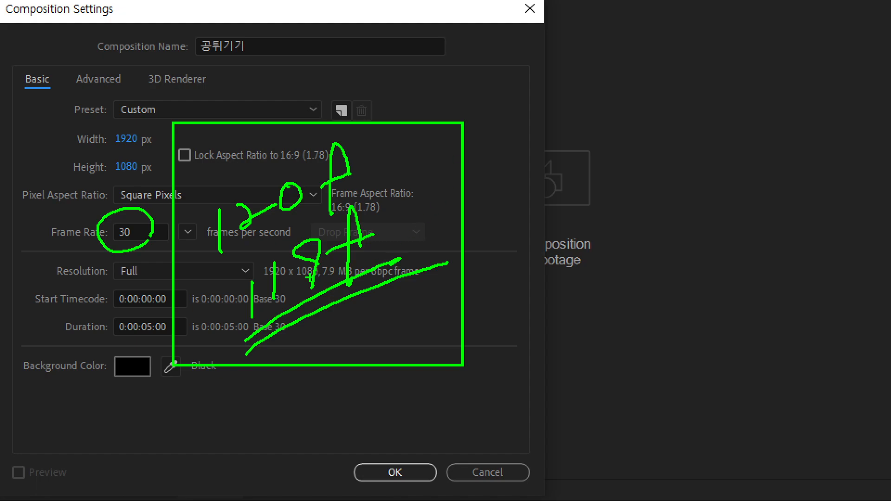
pyautogui.moveTo(52, 316); pyautogui.dragTo(199, 339)
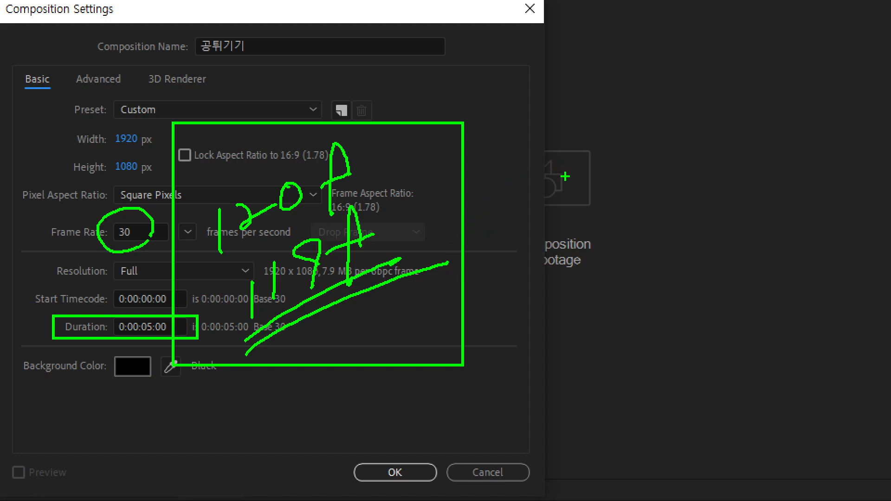
pyautogui.moveTo(498, 91)
pyautogui.mouseDown()
pyautogui.moveTo(492, 122)
pyautogui.moveTo(514, 167)
pyautogui.mouseUp()
pyautogui.moveTo(576, 91)
pyautogui.mouseDown()
pyautogui.moveTo(591, 109)
pyautogui.moveTo(620, 105)
pyautogui.mouseUp()
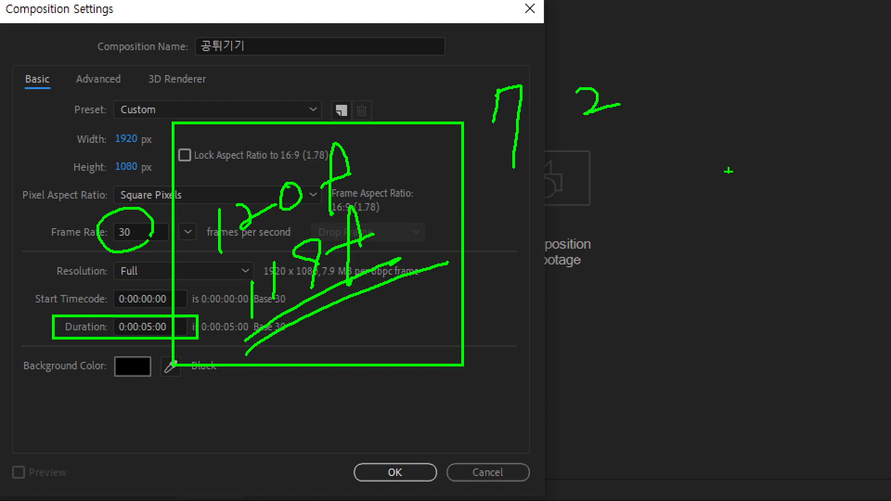
pyautogui.moveTo(581, 214)
pyautogui.mouseDown()
pyautogui.moveTo(677, 189)
pyautogui.moveTo(717, 239)
pyautogui.moveTo(718, 263)
pyautogui.mouseUp()
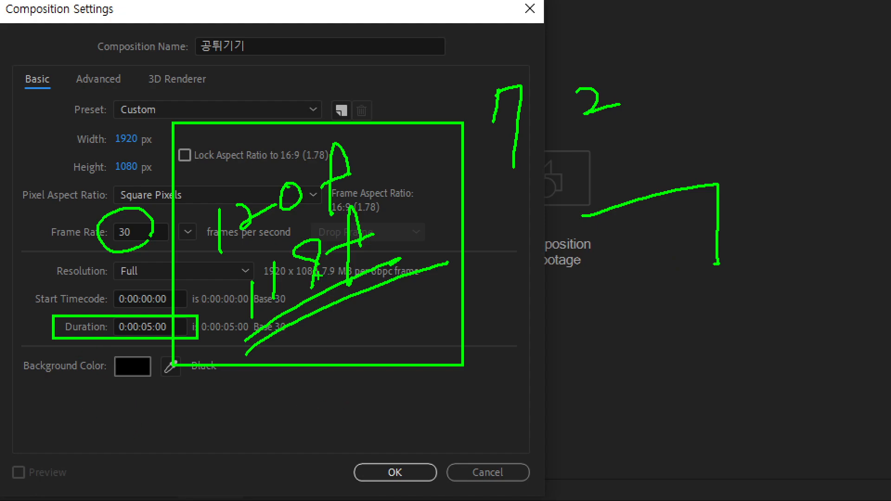
pyautogui.moveTo(180, 324); pyautogui.dragTo(193, 317)
pyautogui.moveTo(138, 372)
pyautogui.mouseDown()
pyautogui.moveTo(149, 393)
pyautogui.moveTo(130, 396)
pyautogui.mouseUp()
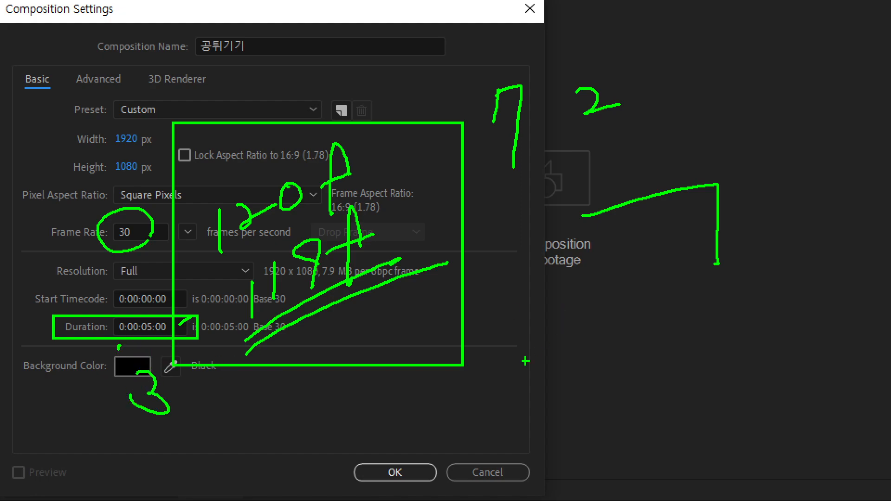
pyautogui.moveTo(350, 343); pyautogui.dragTo(320, 419)
pyautogui.moveTo(309, 363); pyautogui.dragTo(363, 418)
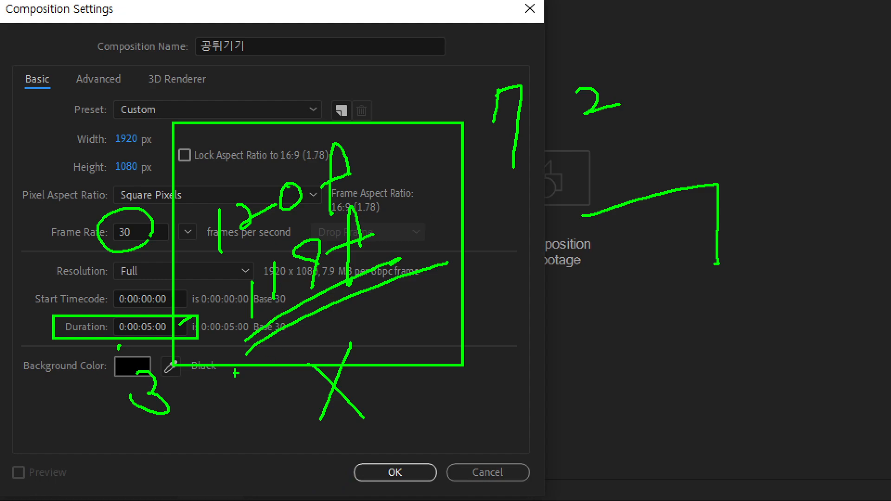
pyautogui.moveTo(58, 402)
pyautogui.mouseDown()
pyautogui.moveTo(134, 385)
pyautogui.moveTo(55, 348)
pyautogui.moveTo(124, 357)
pyautogui.moveTo(121, 383)
pyautogui.moveTo(106, 398)
pyautogui.mouseUp()
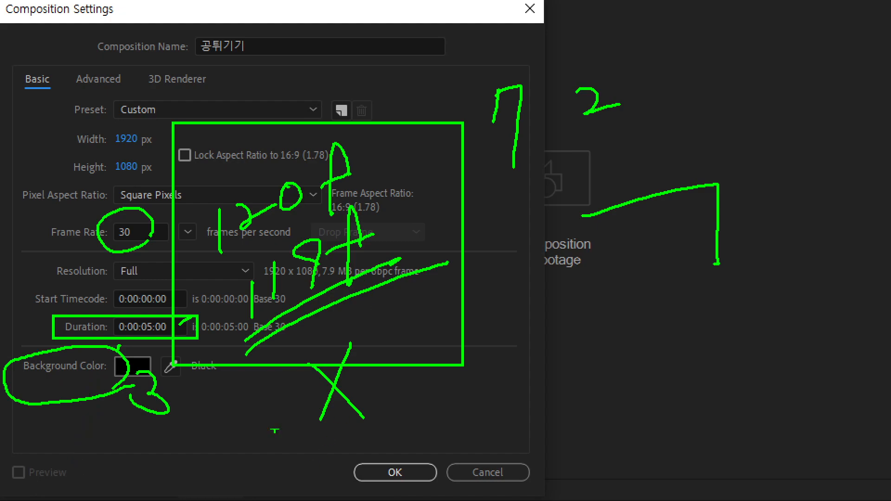
# Accept the composition settings to create the 공튀기기 composition
pyautogui.moveTo(431, 477)
pyautogui.mouseDown()
pyautogui.moveTo(390, 500)
pyautogui.moveTo(403, 452)
pyautogui.moveTo(439, 487)
pyautogui.mouseUp()
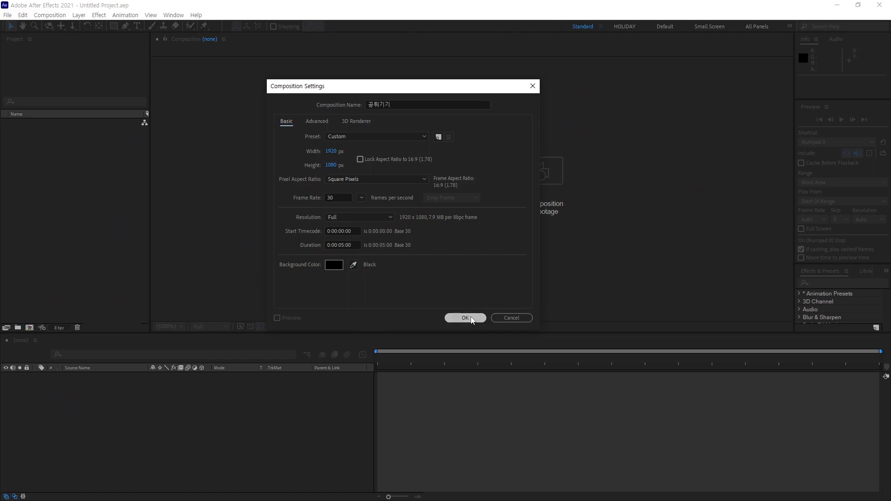
pyautogui.click(463, 321)
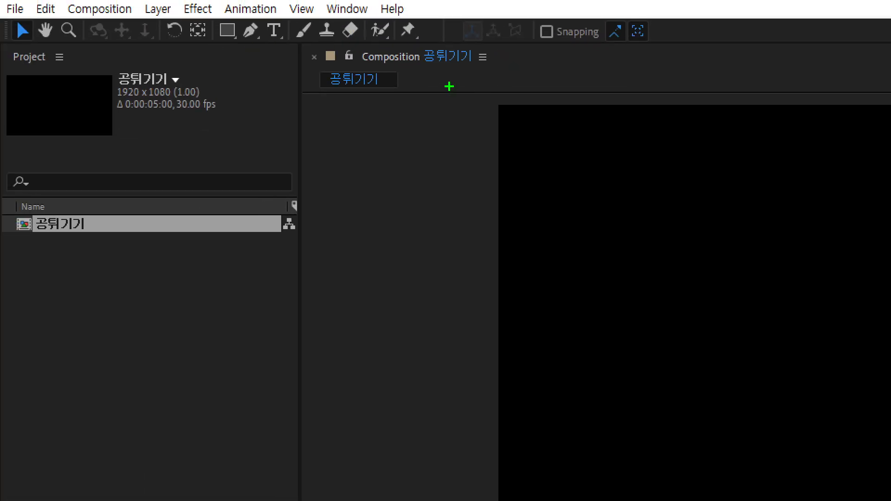
pyautogui.moveTo(347, 44); pyautogui.dragTo(482, 65)
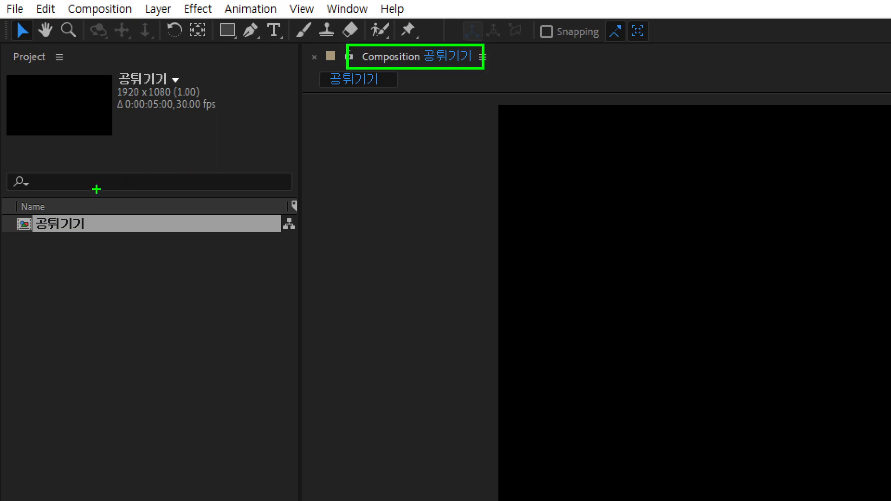
pyautogui.moveTo(9, 213)
pyautogui.mouseDown()
pyautogui.moveTo(66, 235)
pyautogui.moveTo(294, 235)
pyautogui.mouseUp()
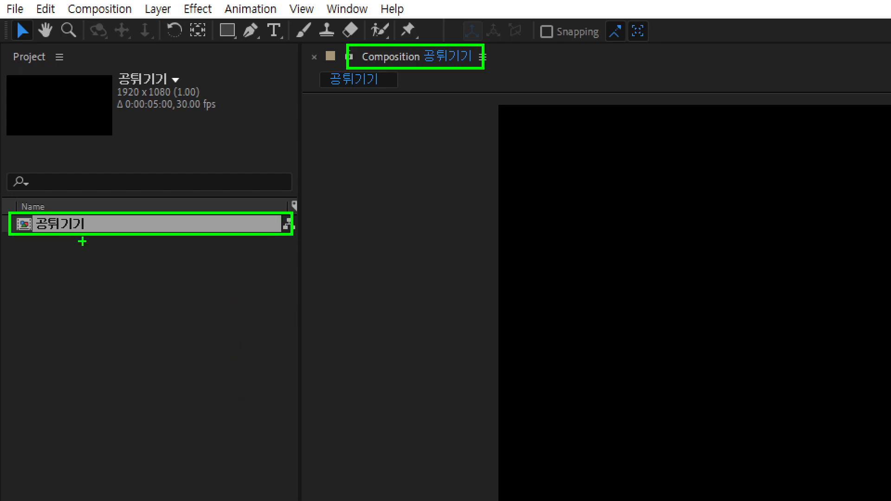
pyautogui.moveTo(110, 65)
pyautogui.mouseDown()
pyautogui.moveTo(195, 114)
pyautogui.moveTo(245, 121)
pyautogui.mouseUp()
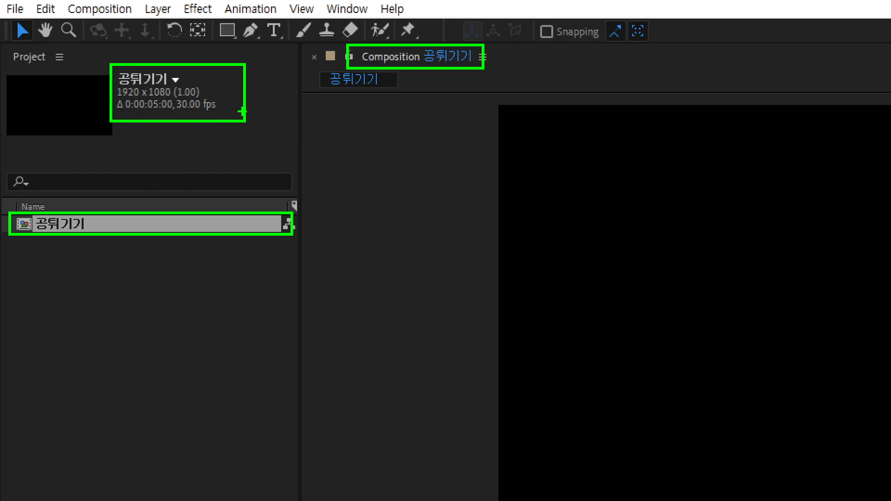
pyautogui.moveTo(213, 140)
pyautogui.mouseDown()
pyautogui.moveTo(245, 159)
pyautogui.moveTo(288, 148)
pyautogui.moveTo(279, 182)
pyautogui.moveTo(291, 147)
pyautogui.mouseUp()
pyautogui.moveTo(306, 142); pyautogui.dragTo(305, 141)
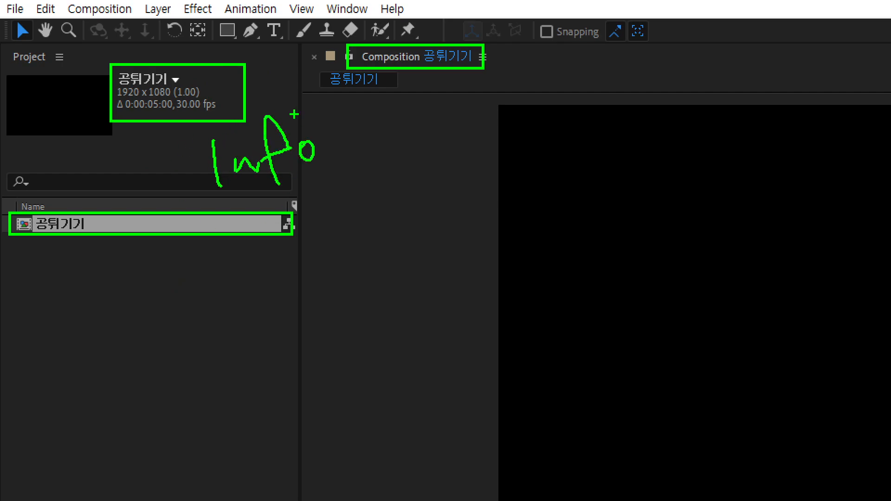
pyautogui.press('Escape')
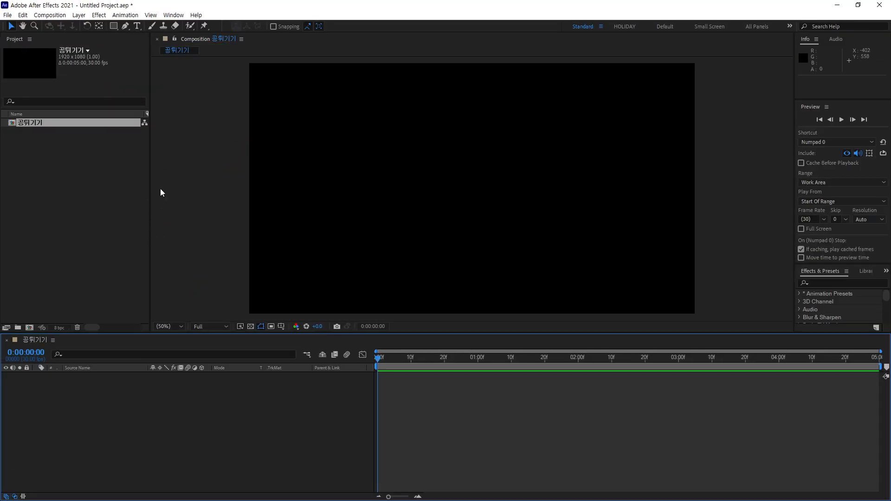
pyautogui.hotkey('ctrl', '1')
pyautogui.click(63, 412)
pyautogui.moveTo(114, 331)
pyautogui.mouseDown()
pyautogui.moveTo(54, 357)
pyautogui.moveTo(10, 291)
pyautogui.moveTo(46, 247)
pyautogui.moveTo(96, 240)
pyautogui.moveTo(118, 256)
pyautogui.moveTo(126, 285)
pyautogui.moveTo(109, 325)
pyautogui.mouseUp()
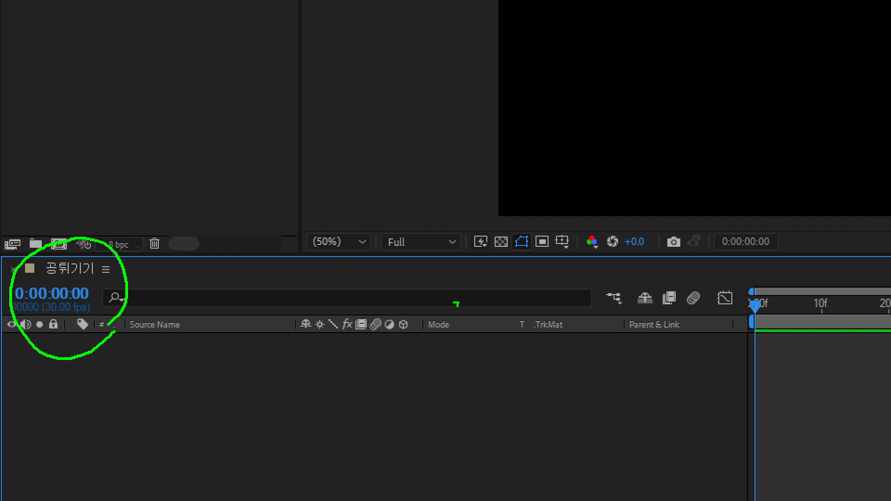
pyautogui.moveTo(446, 223)
pyautogui.mouseDown()
pyautogui.moveTo(461, 236)
pyautogui.moveTo(690, 235)
pyautogui.moveTo(807, 259)
pyautogui.mouseUp()
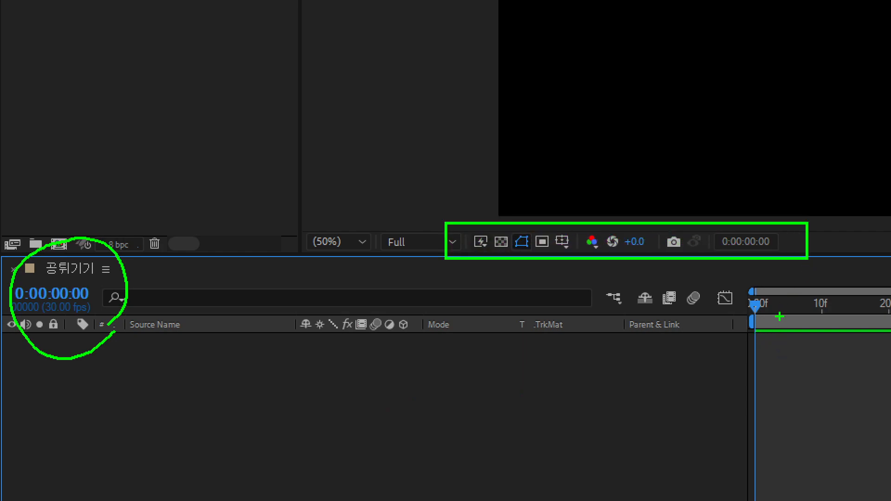
pyautogui.press('Escape')
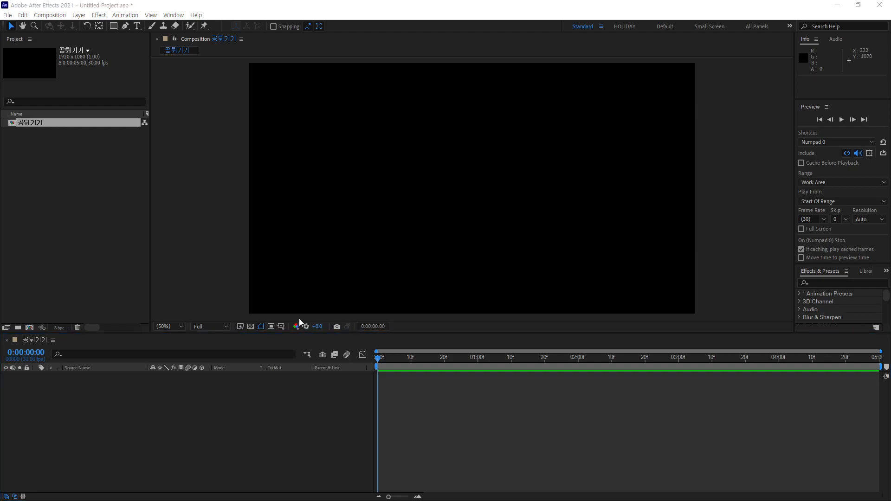
pyautogui.click(266, 412)
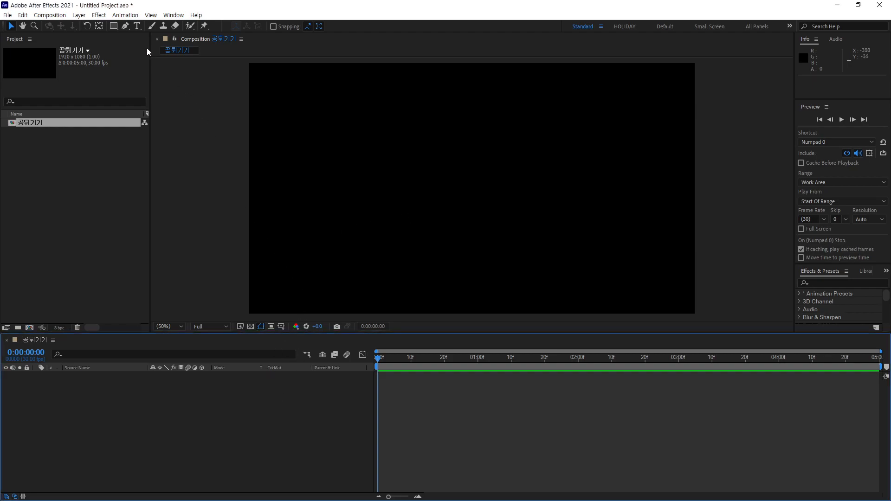
# Add a text layer reading 공튀기기 near the upper-left corner of the composition
pyautogui.click(137, 27)
pyautogui.click(256, 86)
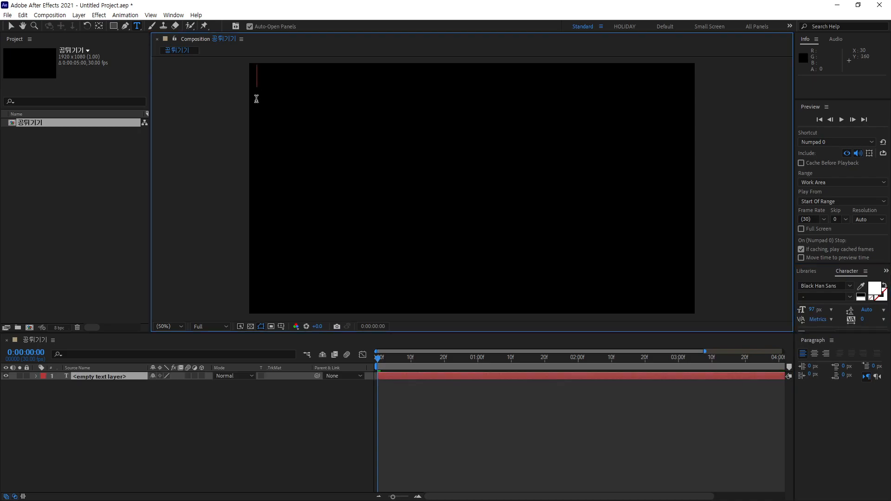
pyautogui.write('rh')
pyautogui.press('BackSpace')
pyautogui.press('BackSpace')
pyautogui.write('공튀기기')
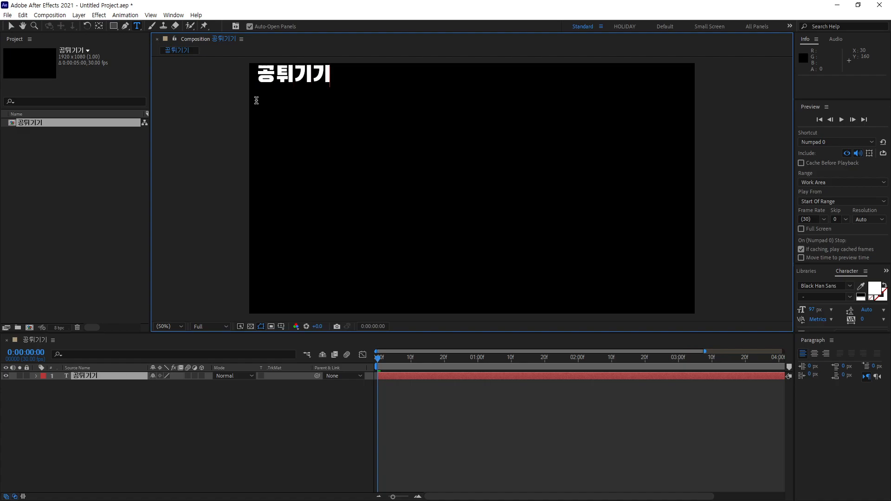
# Move the title text slightly closer to the composition's left edge and deselect it
pyautogui.click(11, 26)
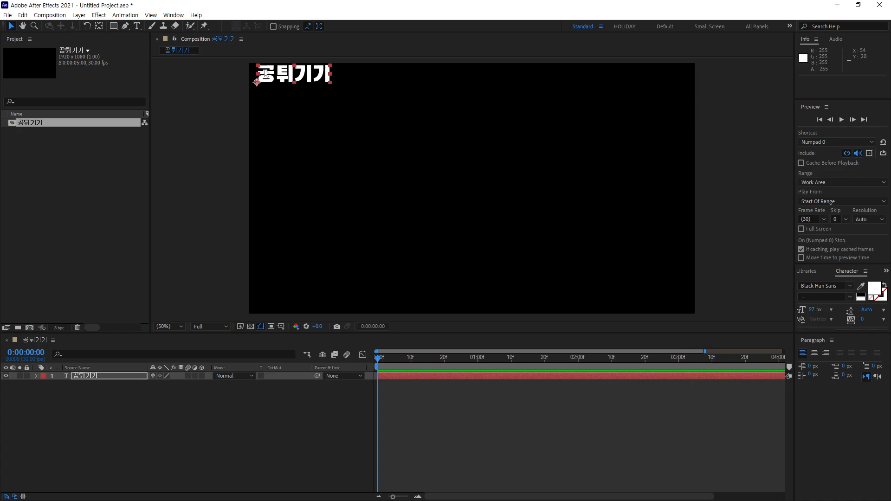
pyautogui.moveTo(262, 72); pyautogui.dragTo(257, 73)
pyautogui.click(204, 135)
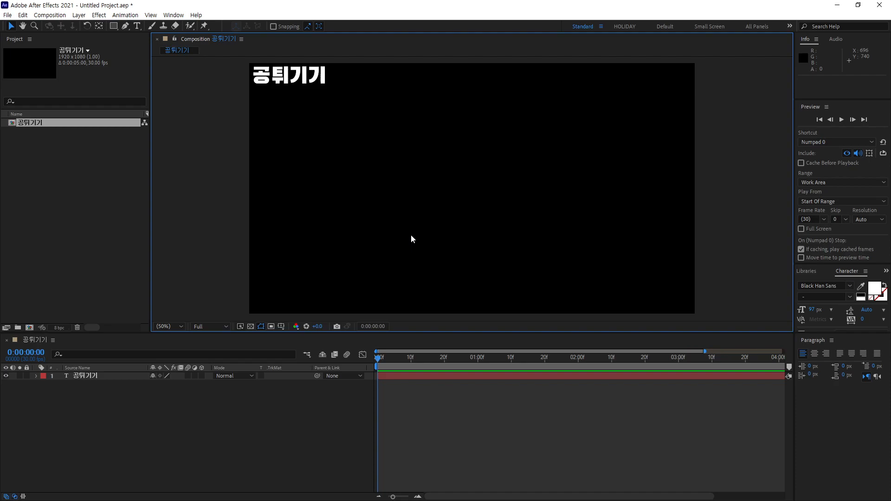
pyautogui.moveTo(200, 93)
pyautogui.mouseDown()
pyautogui.moveTo(177, 102)
pyautogui.moveTo(170, 133)
pyautogui.moveTo(191, 153)
pyautogui.moveTo(218, 149)
pyautogui.moveTo(232, 127)
pyautogui.moveTo(225, 103)
pyautogui.moveTo(205, 98)
pyautogui.mouseUp()
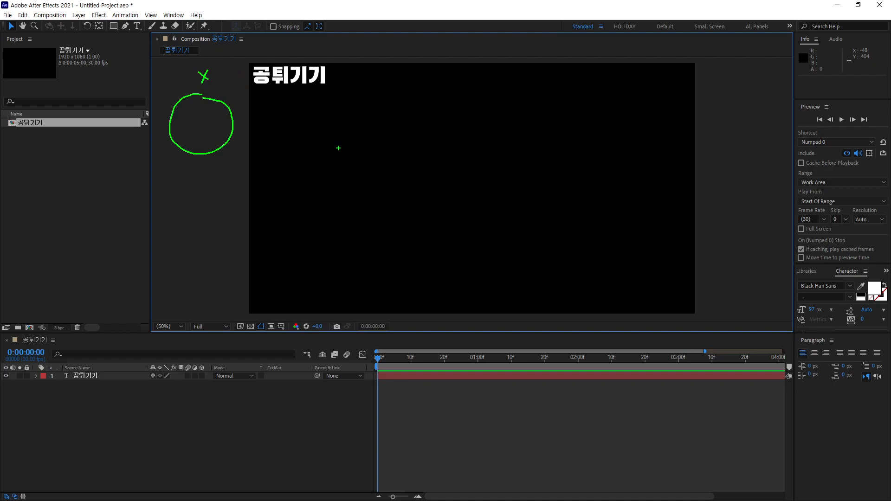
pyautogui.moveTo(224, 119)
pyautogui.mouseDown()
pyautogui.moveTo(291, 157)
pyautogui.moveTo(311, 187)
pyautogui.moveTo(335, 283)
pyautogui.moveTo(363, 210)
pyautogui.moveTo(396, 199)
pyautogui.moveTo(429, 226)
pyautogui.moveTo(438, 269)
pyautogui.moveTo(469, 223)
pyautogui.moveTo(493, 226)
pyautogui.moveTo(512, 268)
pyautogui.moveTo(526, 239)
pyautogui.moveTo(553, 236)
pyautogui.moveTo(570, 264)
pyautogui.moveTo(610, 253)
pyautogui.mouseUp()
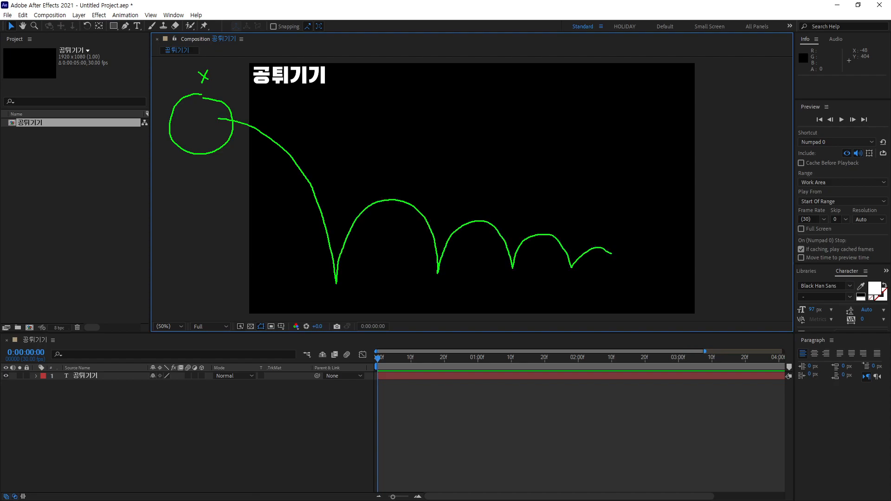
pyautogui.moveTo(663, 261); pyautogui.dragTo(751, 267)
pyautogui.moveTo(783, 215)
pyautogui.mouseDown()
pyautogui.moveTo(752, 239)
pyautogui.moveTo(764, 271)
pyautogui.moveTo(782, 270)
pyautogui.moveTo(790, 252)
pyautogui.mouseUp()
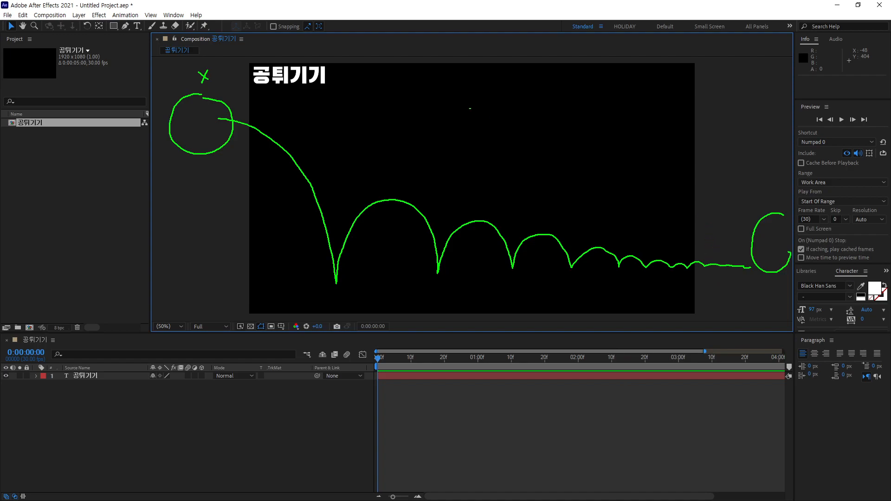
pyautogui.moveTo(434, 46)
pyautogui.mouseDown()
pyautogui.moveTo(427, 94)
pyautogui.moveTo(444, 137)
pyautogui.mouseUp()
pyautogui.hotkey('ctrl', 'z')
pyautogui.moveTo(435, 97)
pyautogui.mouseDown()
pyautogui.moveTo(438, 170)
pyautogui.moveTo(451, 147)
pyautogui.mouseUp()
pyautogui.moveTo(438, 90)
pyautogui.mouseDown()
pyautogui.moveTo(424, 111)
pyautogui.moveTo(476, 111)
pyautogui.moveTo(469, 130)
pyautogui.mouseUp()
pyautogui.moveTo(477, 111)
pyautogui.mouseDown()
pyautogui.moveTo(484, 125)
pyautogui.moveTo(491, 121)
pyautogui.mouseUp()
pyautogui.moveTo(495, 101); pyautogui.dragTo(497, 124)
pyautogui.moveTo(497, 115)
pyautogui.mouseDown()
pyautogui.moveTo(526, 114)
pyautogui.moveTo(538, 92)
pyautogui.moveTo(547, 107)
pyautogui.mouseUp()
pyautogui.moveTo(548, 84); pyautogui.dragTo(552, 110)
pyautogui.moveTo(610, 54); pyautogui.dragTo(617, 71)
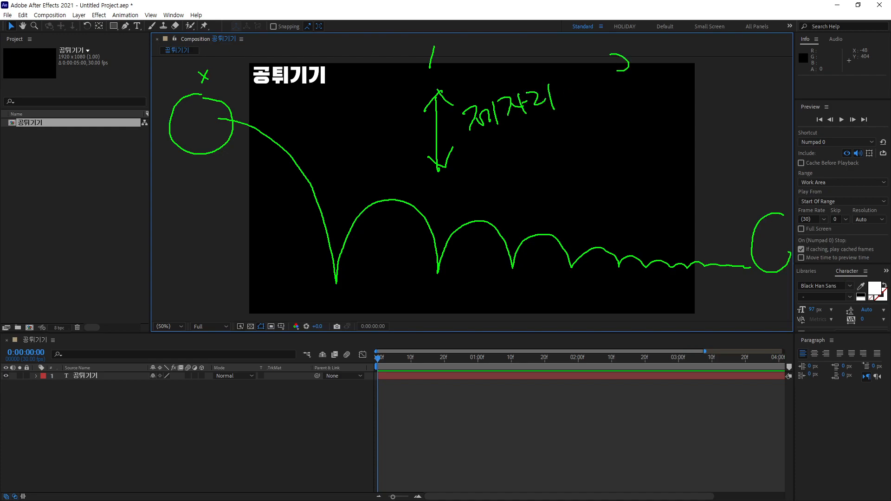
pyautogui.moveTo(606, 127)
pyautogui.mouseDown()
pyautogui.moveTo(747, 125)
pyautogui.moveTo(726, 138)
pyautogui.mouseUp()
pyautogui.moveTo(644, 162)
pyautogui.mouseDown()
pyautogui.moveTo(632, 172)
pyautogui.moveTo(644, 163)
pyautogui.mouseUp()
pyautogui.moveTo(653, 152)
pyautogui.mouseDown()
pyautogui.moveTo(654, 180)
pyautogui.moveTo(672, 152)
pyautogui.mouseUp()
pyautogui.moveTo(659, 162)
pyautogui.mouseDown()
pyautogui.moveTo(672, 158)
pyautogui.moveTo(673, 170)
pyautogui.mouseUp()
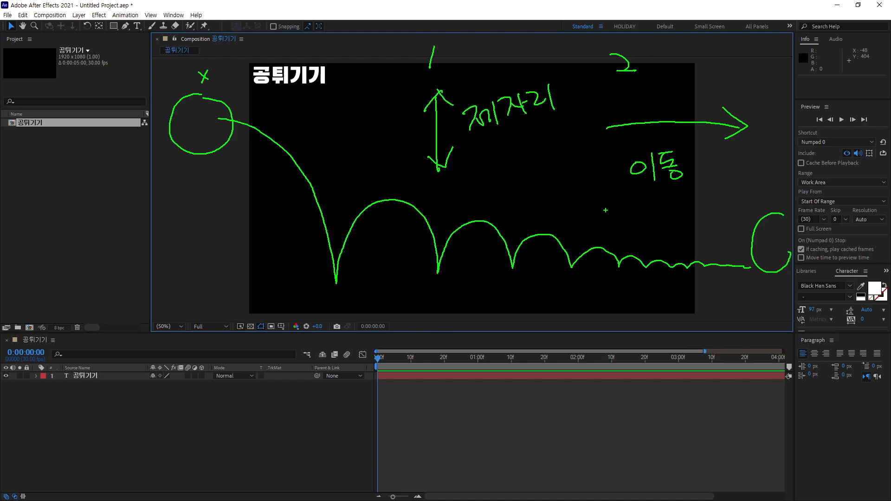
pyautogui.press('Escape')
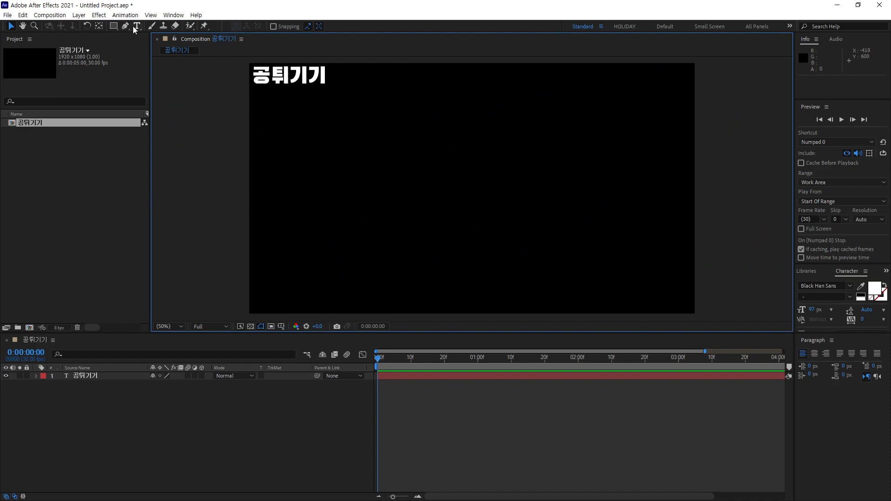
# Activate the Rectangle tool and open the fill options for new shapes
pyautogui.click(113, 26)
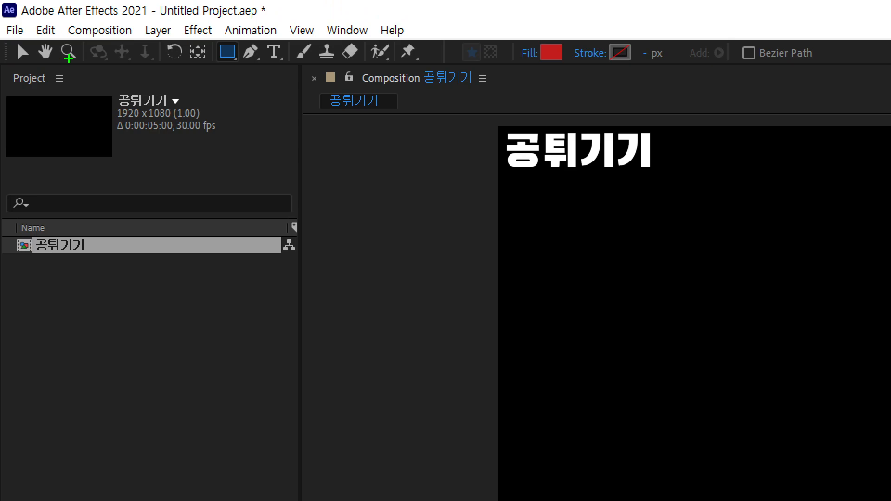
pyautogui.moveTo(8, 39)
pyautogui.mouseDown()
pyautogui.moveTo(316, 65)
pyautogui.moveTo(843, 67)
pyautogui.mouseUp()
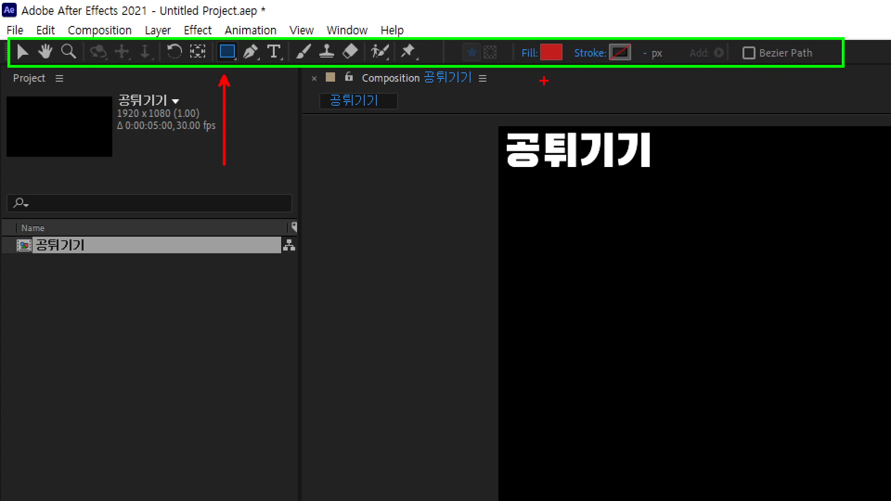
pyautogui.moveTo(545, 74); pyautogui.dragTo(533, 126)
pyautogui.moveTo(610, 73); pyautogui.dragTo(644, 125)
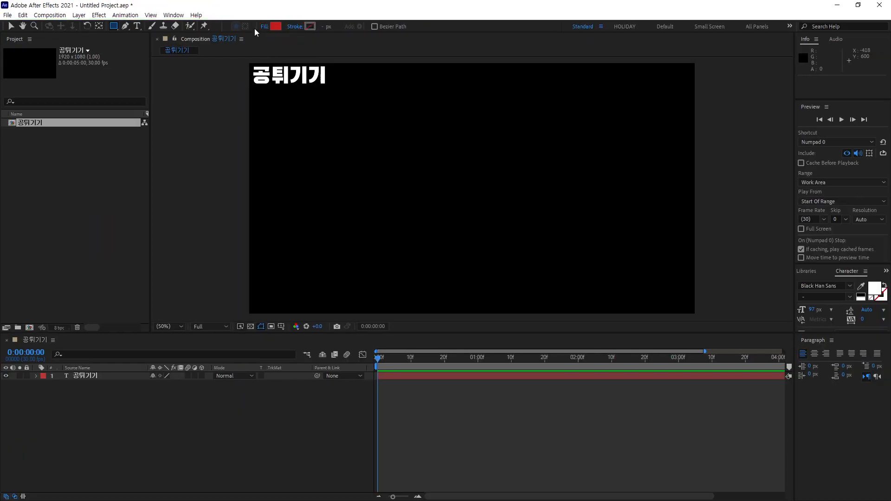
pyautogui.click(263, 27)
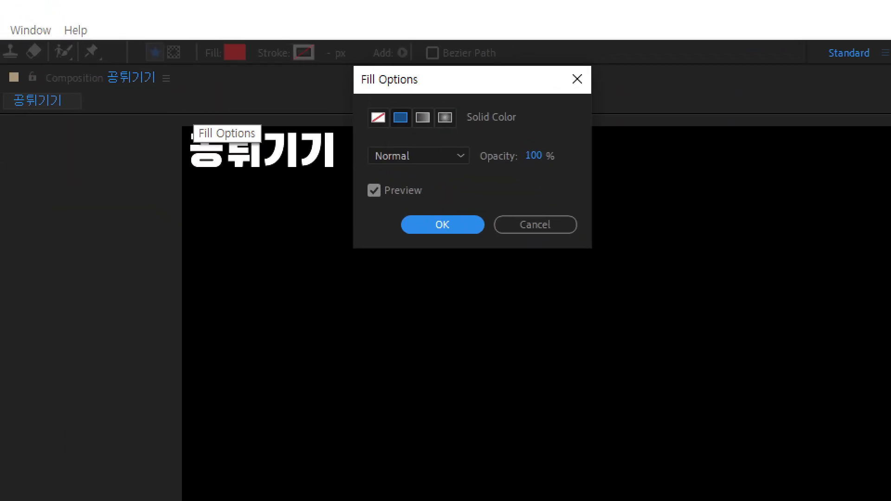
pyautogui.moveTo(407, 93)
pyautogui.mouseDown()
pyautogui.moveTo(394, 66)
pyautogui.moveTo(435, 102)
pyautogui.mouseUp()
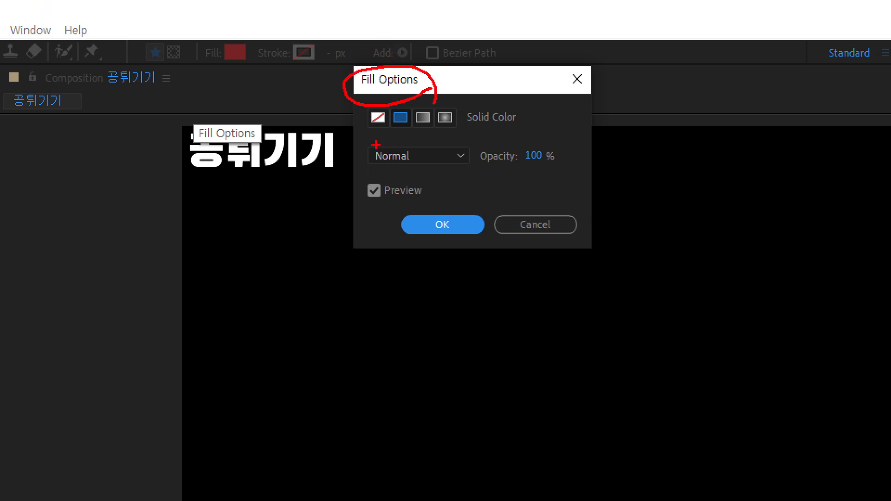
pyautogui.moveTo(371, 131); pyautogui.dragTo(463, 131)
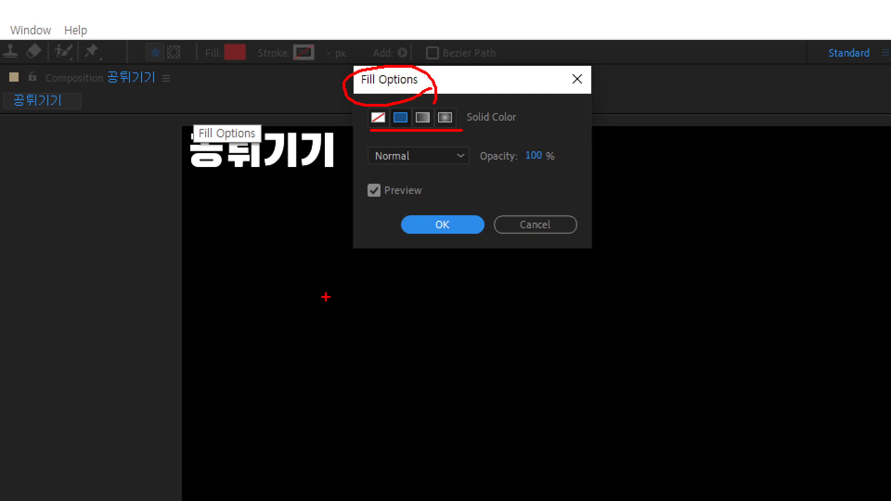
pyautogui.moveTo(369, 124); pyautogui.dragTo(314, 171)
pyautogui.moveTo(267, 305)
pyautogui.mouseDown()
pyautogui.moveTo(220, 330)
pyautogui.moveTo(171, 248)
pyautogui.moveTo(242, 210)
pyautogui.moveTo(294, 262)
pyautogui.moveTo(286, 297)
pyautogui.moveTo(218, 326)
pyautogui.moveTo(160, 258)
pyautogui.moveTo(221, 208)
pyautogui.moveTo(164, 279)
pyautogui.mouseUp()
pyautogui.moveTo(249, 211); pyautogui.dragTo(170, 303)
pyautogui.moveTo(259, 221); pyautogui.dragTo(186, 319)
pyautogui.moveTo(277, 233); pyautogui.dragTo(207, 324)
pyautogui.moveTo(286, 245); pyautogui.dragTo(223, 327)
pyautogui.moveTo(289, 267)
pyautogui.mouseDown()
pyautogui.moveTo(232, 333)
pyautogui.moveTo(178, 324)
pyautogui.moveTo(160, 300)
pyautogui.moveTo(157, 259)
pyautogui.moveTo(171, 232)
pyautogui.moveTo(207, 204)
pyautogui.moveTo(250, 199)
pyautogui.moveTo(282, 216)
pyautogui.moveTo(294, 258)
pyautogui.moveTo(291, 293)
pyautogui.moveTo(243, 333)
pyautogui.mouseUp()
pyautogui.press('g')
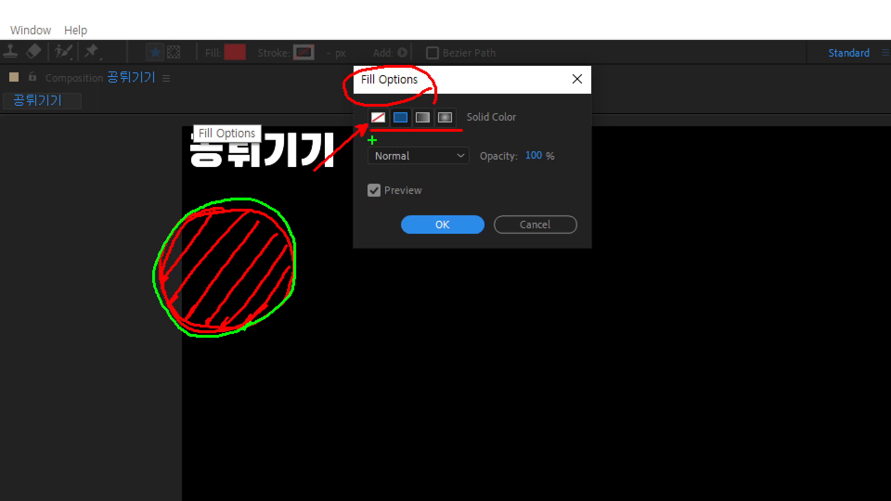
pyautogui.moveTo(395, 140); pyautogui.dragTo(391, 187)
pyautogui.moveTo(423, 139); pyautogui.dragTo(440, 196)
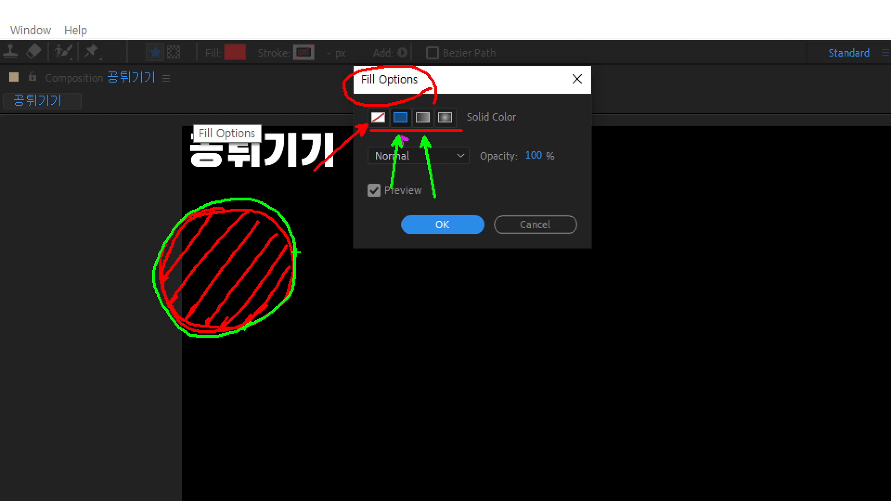
pyautogui.moveTo(451, 139); pyautogui.dragTo(477, 187)
pyautogui.moveTo(464, 246)
pyautogui.mouseDown()
pyautogui.moveTo(426, 259)
pyautogui.moveTo(414, 204)
pyautogui.moveTo(459, 202)
pyautogui.moveTo(470, 239)
pyautogui.mouseUp()
pyautogui.moveTo(412, 125); pyautogui.dragTo(402, 131)
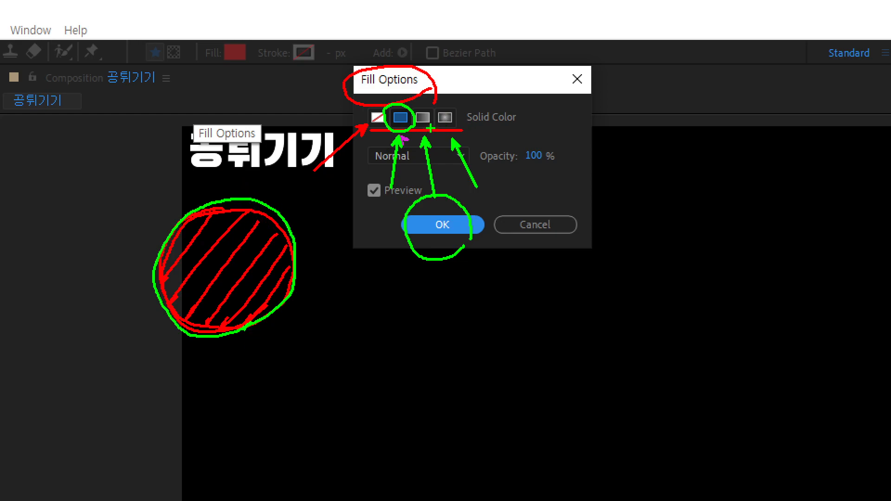
pyautogui.moveTo(438, 127); pyautogui.dragTo(414, 128)
pyautogui.press('Escape')
# Accept Solid Color as the fill type and set the shape fill colour to a muted green
pyautogui.click(441, 225)
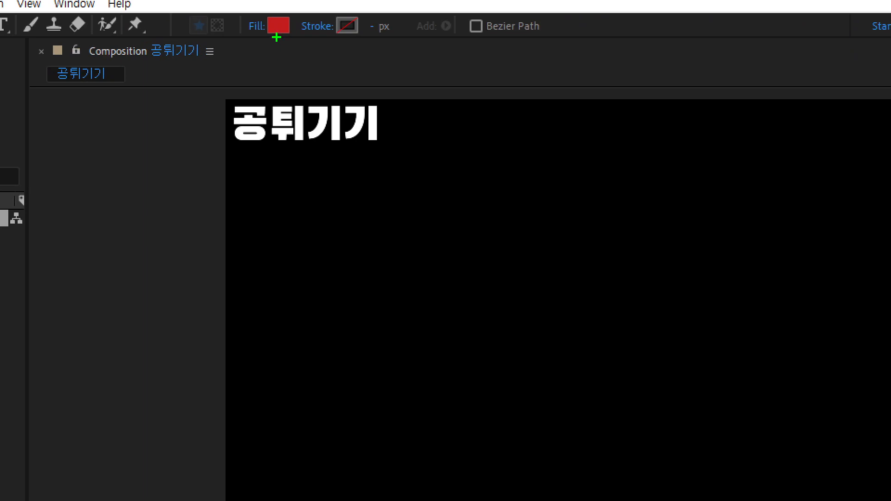
pyautogui.moveTo(281, 33)
pyautogui.mouseDown()
pyautogui.moveTo(287, 44)
pyautogui.moveTo(280, 85)
pyautogui.mouseUp()
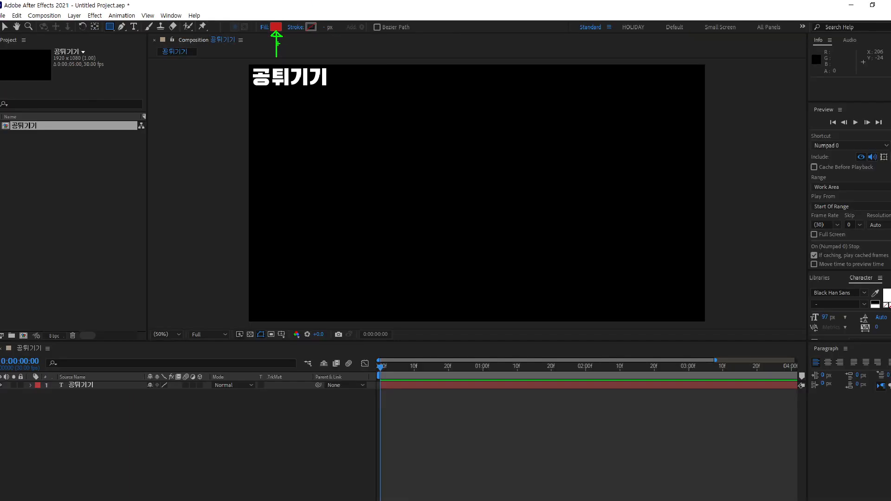
pyautogui.click(276, 27)
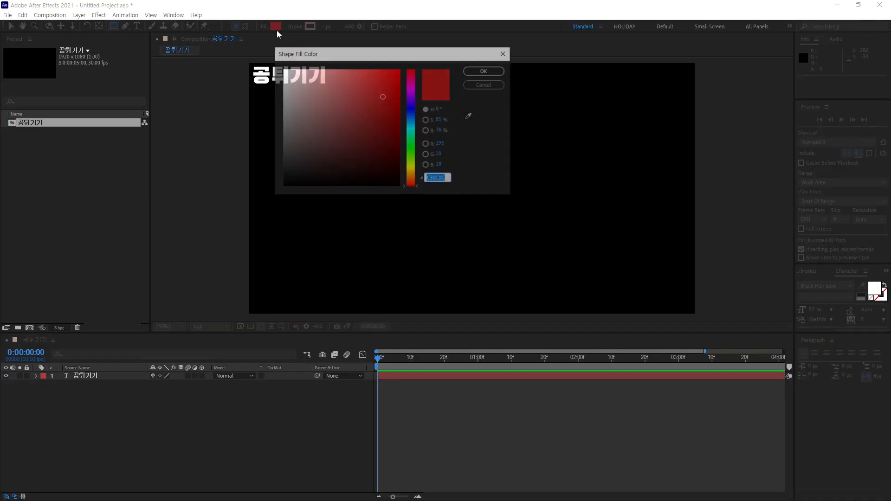
pyautogui.moveTo(412, 132)
pyautogui.mouseDown()
pyautogui.moveTo(412, 123)
pyautogui.moveTo(412, 145)
pyautogui.moveTo(329, 137)
pyautogui.mouseUp()
pyautogui.click(484, 71)
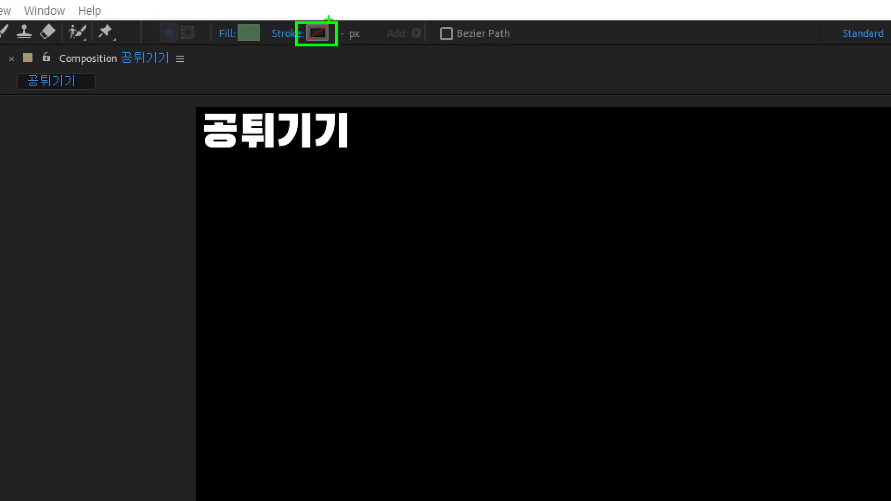
pyautogui.moveTo(234, 48)
pyautogui.mouseDown()
pyautogui.moveTo(212, 23)
pyautogui.moveTo(240, 41)
pyautogui.moveTo(268, 76)
pyautogui.moveTo(264, 85)
pyautogui.mouseUp()
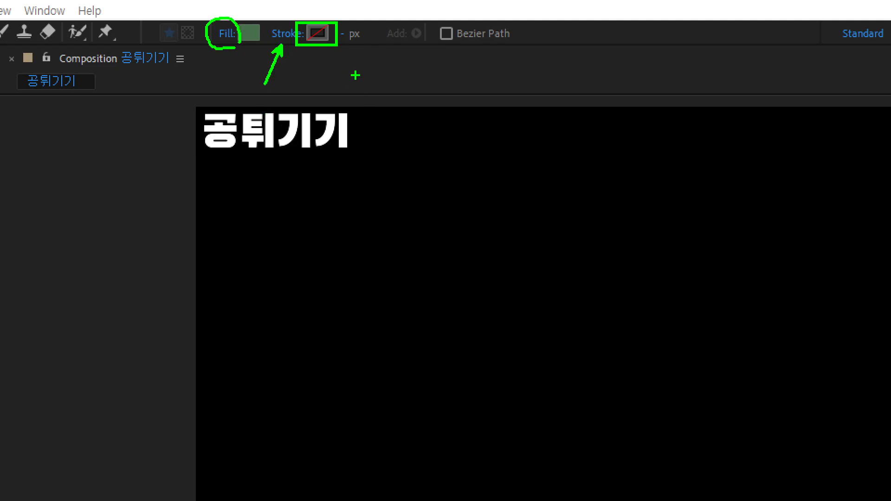
pyautogui.moveTo(378, 58); pyautogui.dragTo(355, 82)
pyautogui.moveTo(395, 59)
pyautogui.mouseDown()
pyautogui.moveTo(420, 83)
pyautogui.moveTo(466, 74)
pyautogui.moveTo(489, 83)
pyautogui.moveTo(487, 70)
pyautogui.moveTo(515, 67)
pyautogui.moveTo(547, 84)
pyautogui.mouseUp()
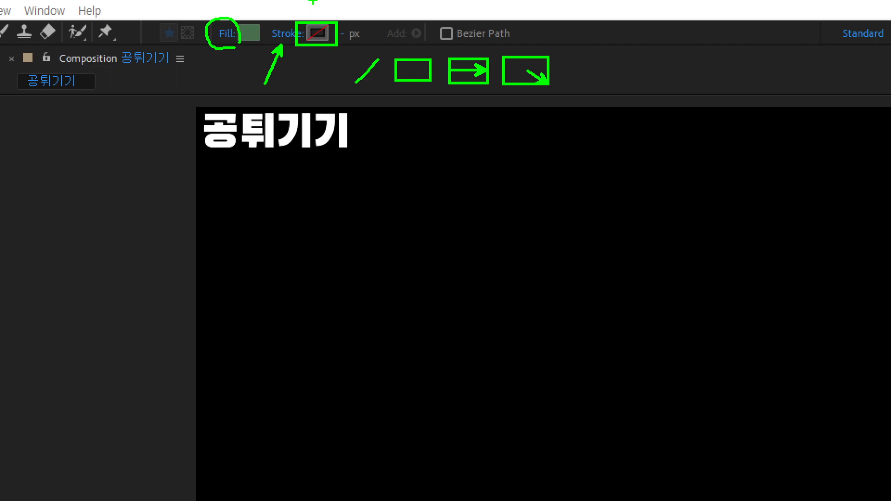
pyautogui.moveTo(381, 90)
pyautogui.mouseDown()
pyautogui.moveTo(346, 81)
pyautogui.moveTo(351, 54)
pyautogui.moveTo(386, 55)
pyautogui.moveTo(391, 87)
pyautogui.mouseUp()
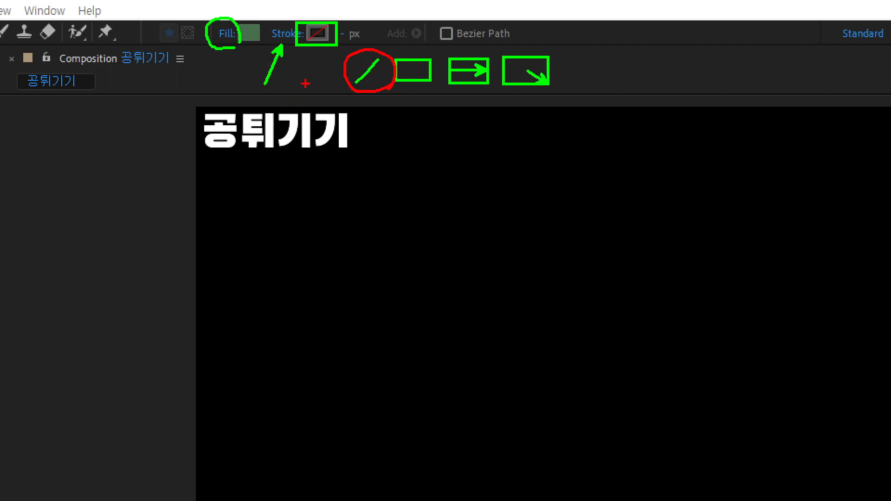
pyautogui.press('Escape')
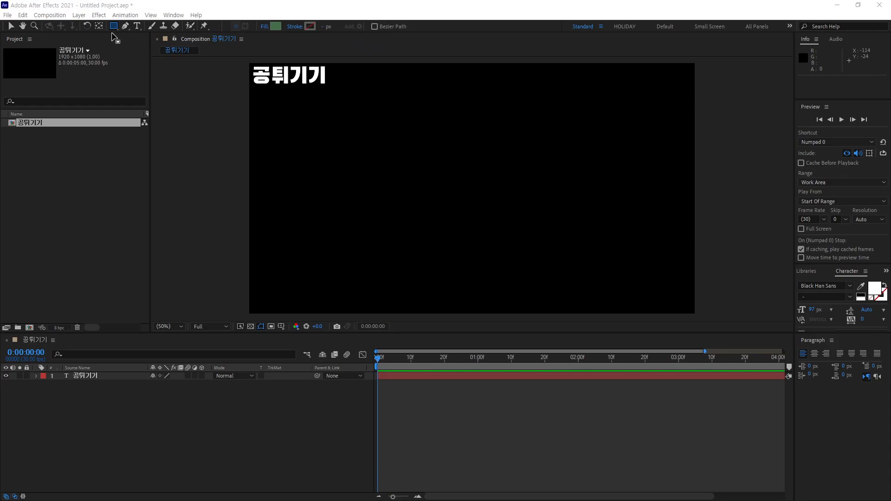
# Switch the shape tool to the Ellipse tool
pyautogui.click(114, 27)
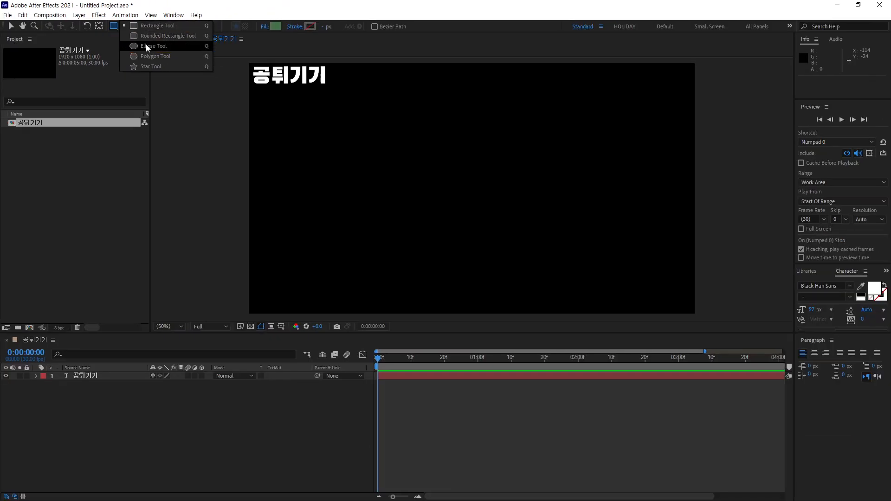
pyautogui.click(147, 45)
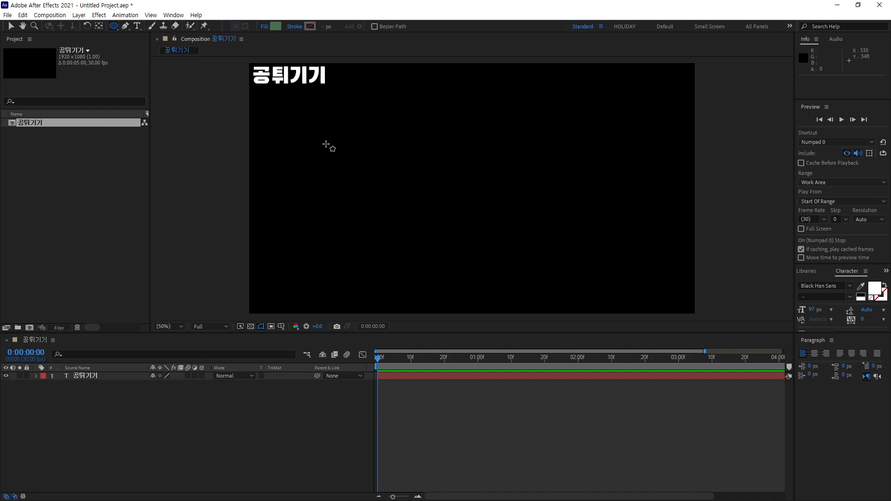
pyautogui.moveTo(357, 155)
pyautogui.mouseDown()
pyautogui.moveTo(298, 116)
pyautogui.moveTo(293, 96)
pyautogui.mouseUp()
pyautogui.moveTo(271, 111); pyautogui.dragTo(289, 119)
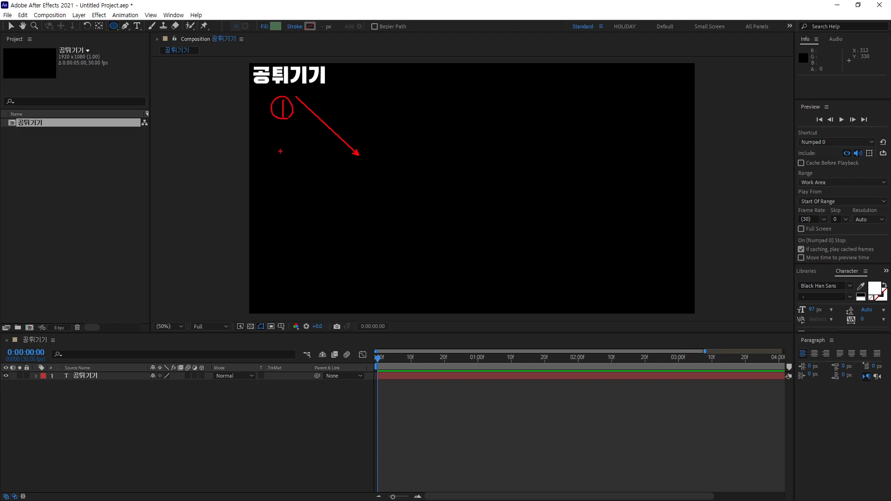
pyautogui.moveTo(388, 108)
pyautogui.mouseDown()
pyautogui.moveTo(370, 124)
pyautogui.moveTo(390, 96)
pyautogui.moveTo(400, 118)
pyautogui.moveTo(408, 105)
pyautogui.moveTo(429, 104)
pyautogui.moveTo(412, 122)
pyautogui.moveTo(449, 99)
pyautogui.mouseUp()
pyautogui.moveTo(440, 94); pyautogui.dragTo(444, 118)
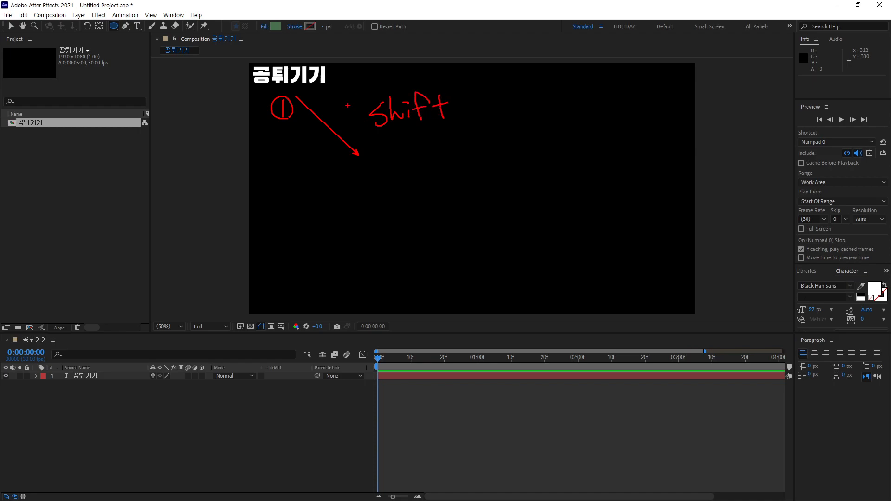
pyautogui.moveTo(369, 114)
pyautogui.mouseDown()
pyautogui.moveTo(348, 121)
pyautogui.moveTo(367, 99)
pyautogui.mouseUp()
pyautogui.moveTo(426, 172); pyautogui.dragTo(450, 165)
pyautogui.moveTo(440, 168)
pyautogui.mouseDown()
pyautogui.moveTo(443, 183)
pyautogui.moveTo(457, 175)
pyautogui.mouseUp()
pyautogui.moveTo(450, 175); pyautogui.dragTo(466, 177)
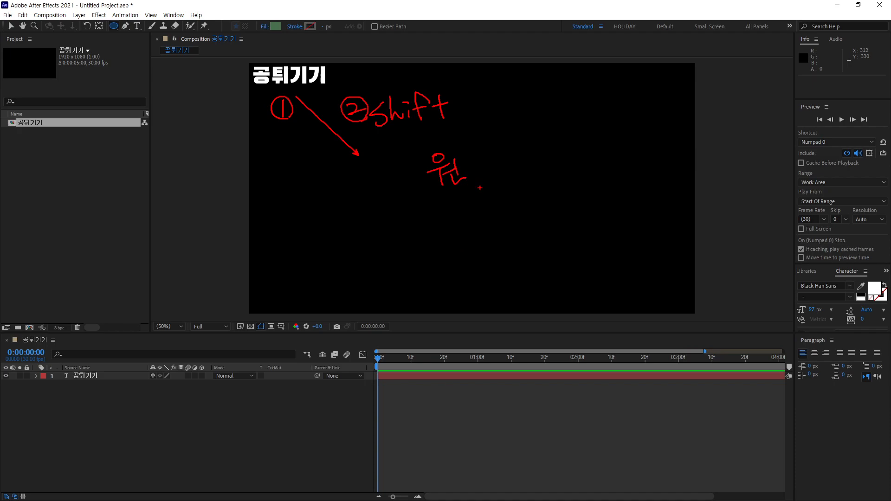
pyautogui.press('Escape')
# Draw a green circle about 260 px wide below the title, plus several ellipses of varied sizes across the composition in the same shape layer
pyautogui.moveTo(296, 106); pyautogui.dragTo(357, 166)
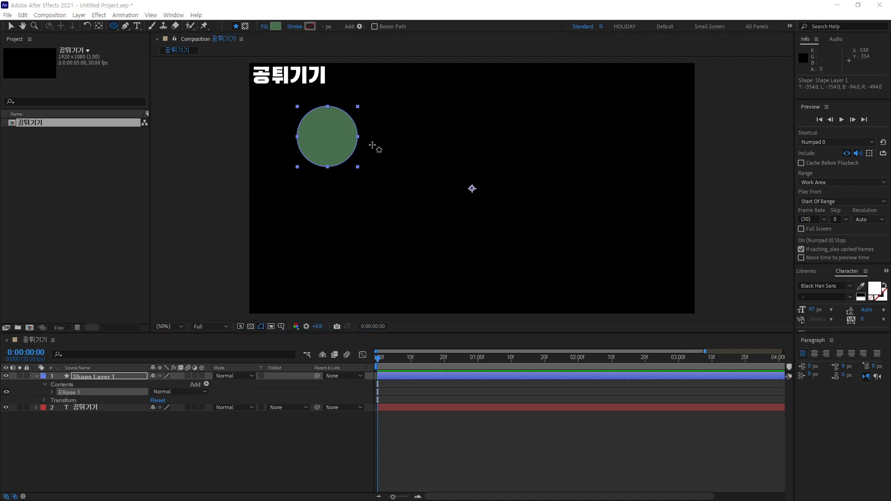
pyautogui.moveTo(372, 143); pyautogui.dragTo(394, 164)
pyautogui.moveTo(373, 199); pyautogui.dragTo(397, 229)
pyautogui.moveTo(466, 174); pyautogui.dragTo(441, 149)
pyautogui.moveTo(506, 206); pyautogui.dragTo(558, 251)
pyautogui.moveTo(593, 114); pyautogui.dragTo(624, 145)
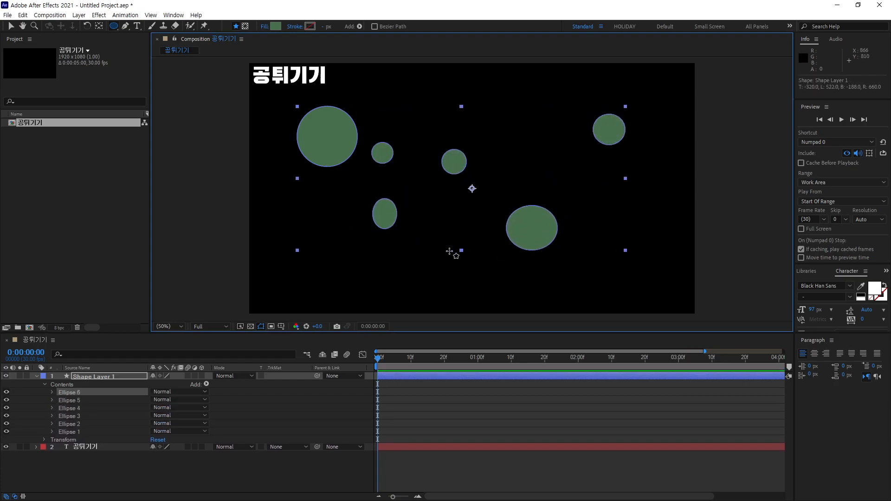
pyautogui.moveTo(449, 251); pyautogui.dragTo(473, 289)
pyautogui.moveTo(510, 114)
pyautogui.mouseDown()
pyautogui.moveTo(558, 190)
pyautogui.moveTo(620, 237)
pyautogui.mouseUp()
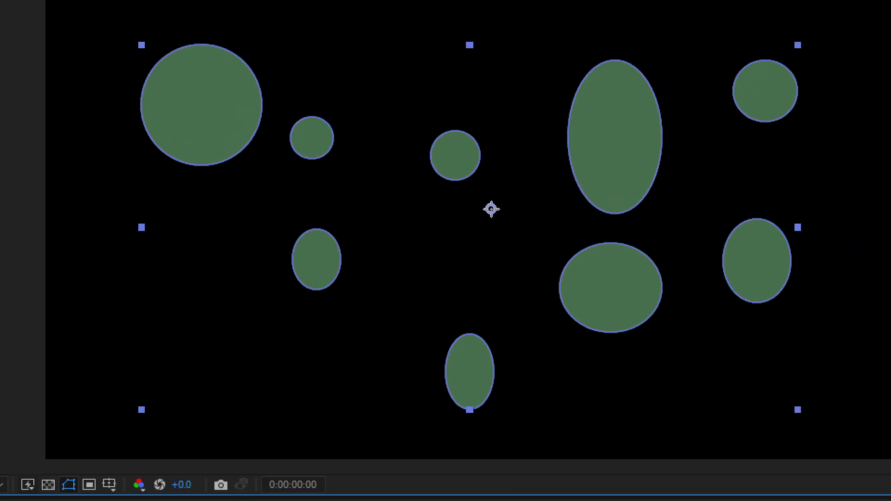
pyautogui.moveTo(210, 206)
pyautogui.mouseDown()
pyautogui.moveTo(135, 211)
pyautogui.moveTo(116, 107)
pyautogui.moveTo(227, 91)
pyautogui.moveTo(235, 166)
pyautogui.moveTo(210, 207)
pyautogui.mouseUp()
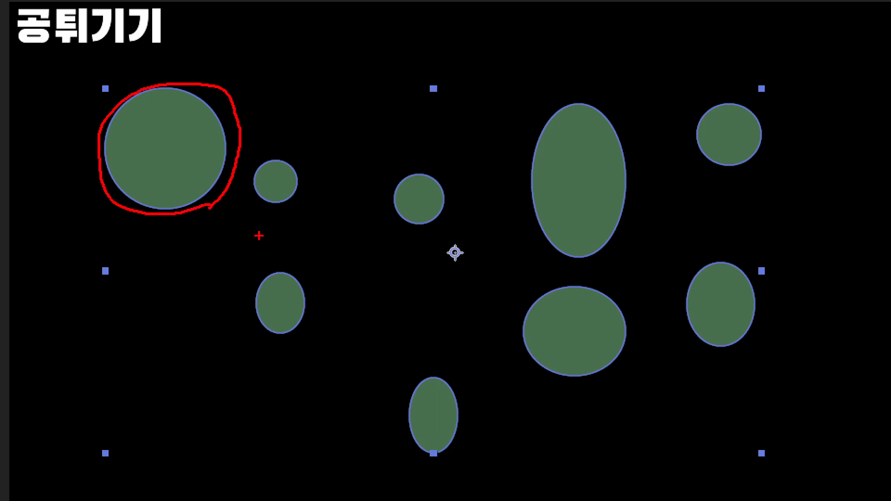
pyautogui.moveTo(270, 251)
pyautogui.mouseDown()
pyautogui.moveTo(237, 246)
pyautogui.moveTo(262, 212)
pyautogui.moveTo(269, 253)
pyautogui.mouseUp()
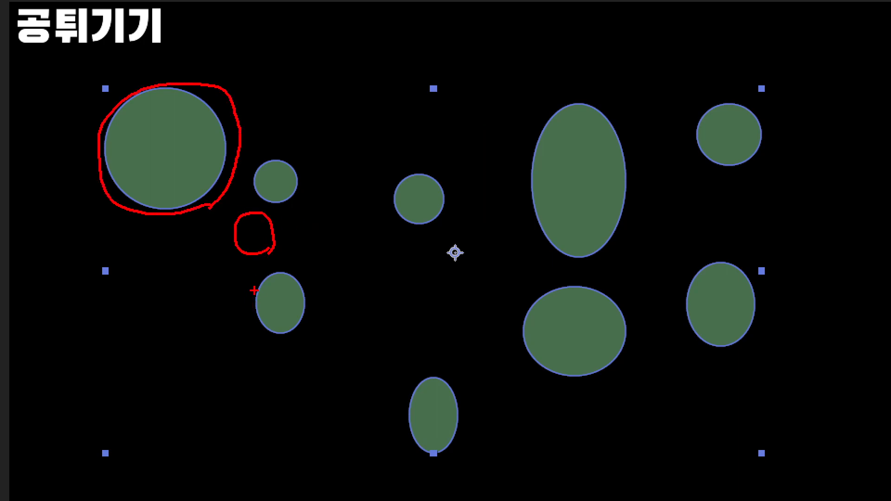
pyautogui.moveTo(407, 158); pyautogui.dragTo(403, 170)
pyautogui.moveTo(341, 314)
pyautogui.mouseDown()
pyautogui.moveTo(355, 284)
pyautogui.moveTo(354, 316)
pyautogui.mouseUp()
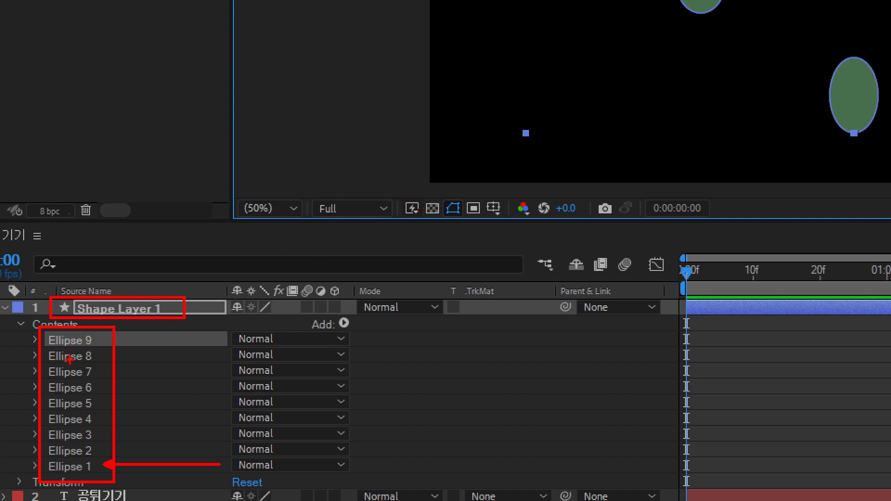
pyautogui.press('g')
pyautogui.moveTo(41, 329)
pyautogui.mouseDown()
pyautogui.moveTo(87, 401)
pyautogui.moveTo(107, 457)
pyautogui.mouseUp()
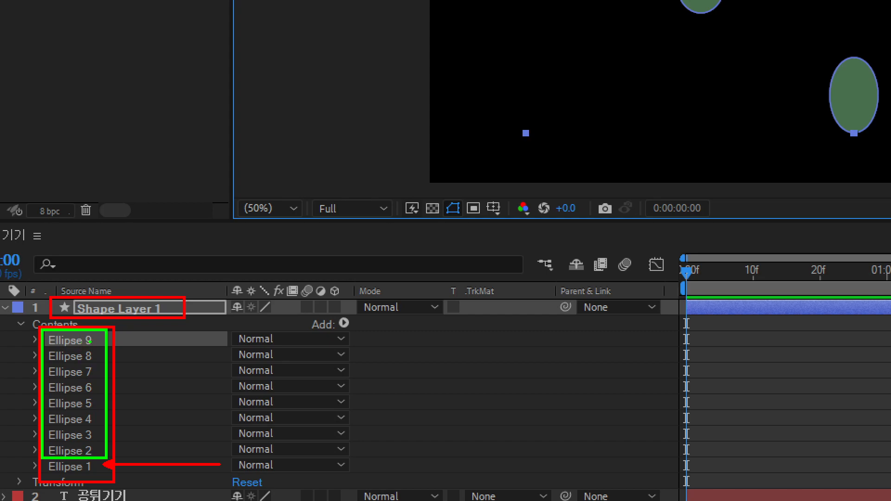
pyautogui.moveTo(96, 337); pyautogui.dragTo(170, 266)
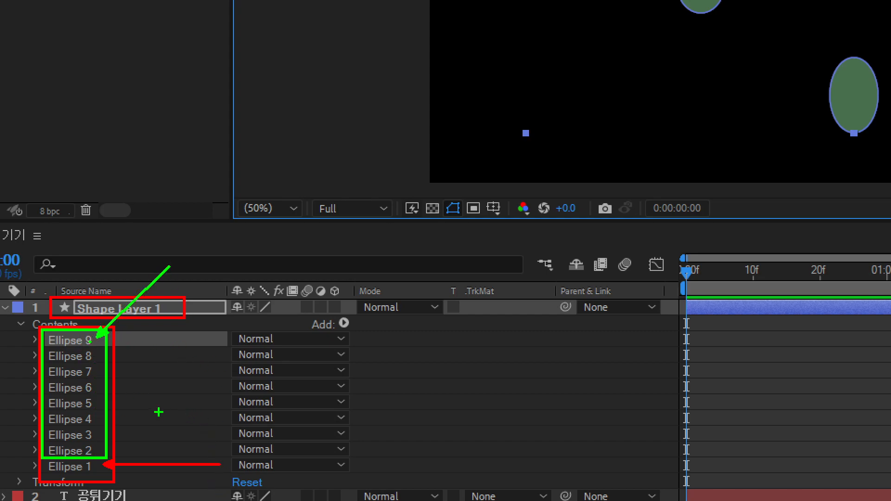
pyautogui.moveTo(97, 446); pyautogui.dragTo(208, 422)
pyautogui.moveTo(160, 362)
pyautogui.mouseDown()
pyautogui.moveTo(167, 389)
pyautogui.moveTo(186, 382)
pyautogui.moveTo(197, 359)
pyautogui.moveTo(271, 330)
pyautogui.mouseUp()
pyautogui.moveTo(251, 314); pyautogui.dragTo(266, 371)
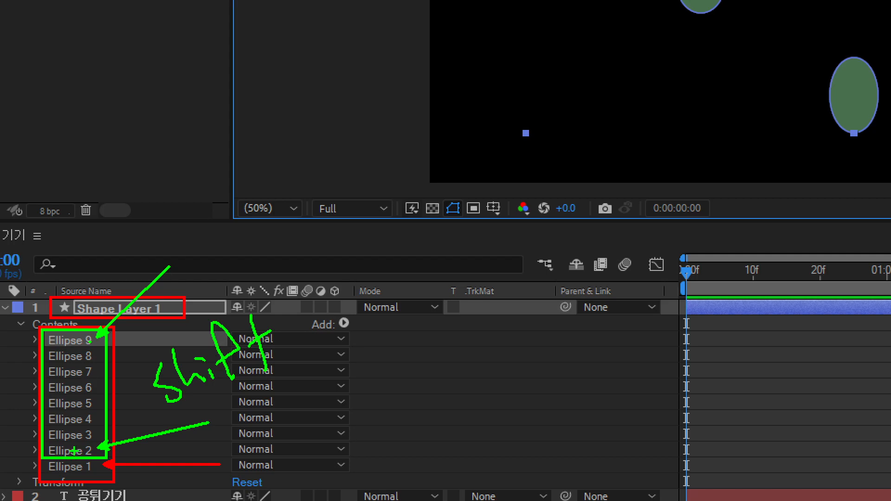
pyautogui.press('Escape')
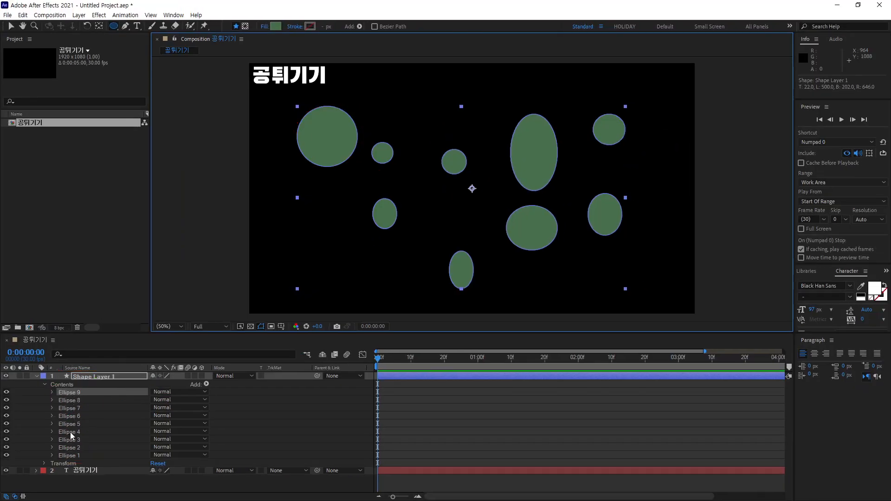
# Delete Ellipse 2 through Ellipse 9 from the contents of Shape Layer 1, keeping only the large circle Ellipse 1
pyautogui.keyDown('shift'); pyautogui.click(74, 447); pyautogui.keyUp('shift')
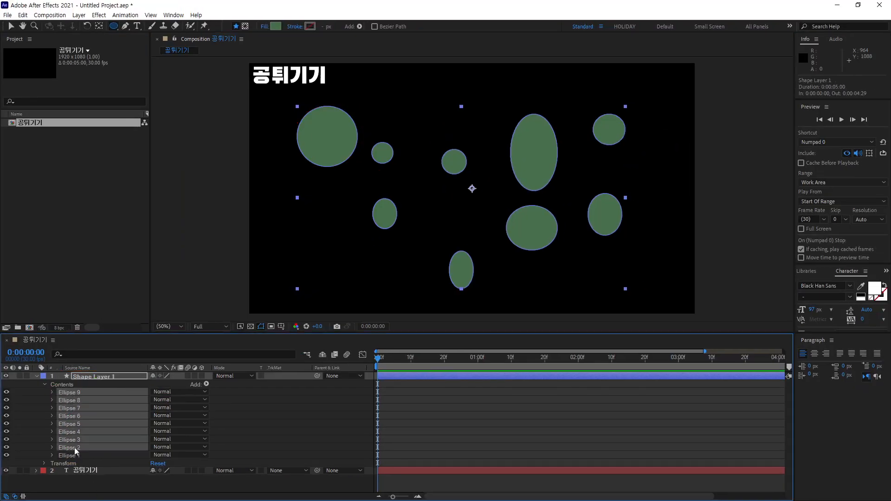
pyautogui.hotkey('ctrl', '1')
pyautogui.click(57, 459)
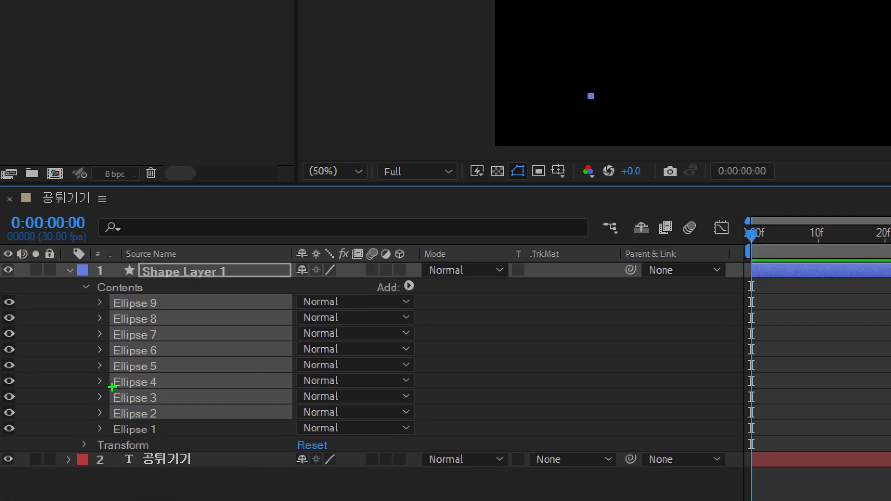
pyautogui.moveTo(216, 302)
pyautogui.mouseDown()
pyautogui.moveTo(224, 342)
pyautogui.moveTo(246, 332)
pyautogui.moveTo(266, 274)
pyautogui.moveTo(274, 327)
pyautogui.mouseUp()
pyautogui.moveTo(265, 275); pyautogui.dragTo(293, 324)
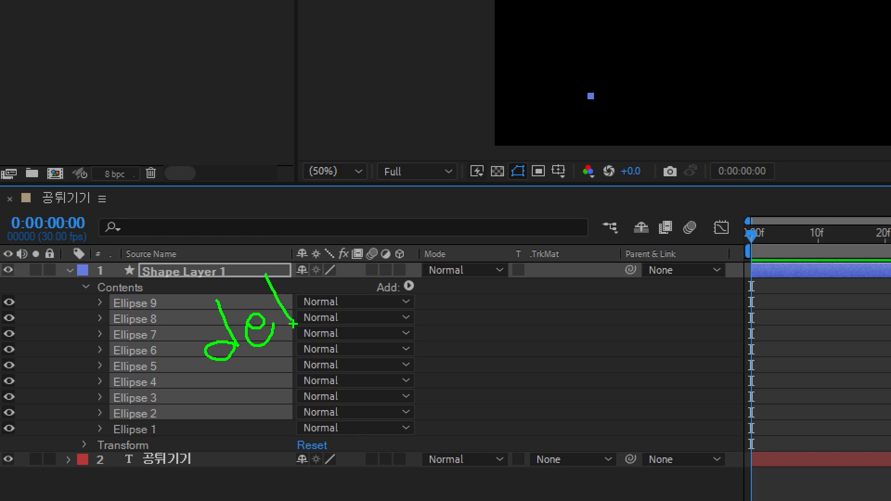
pyautogui.press('Escape')
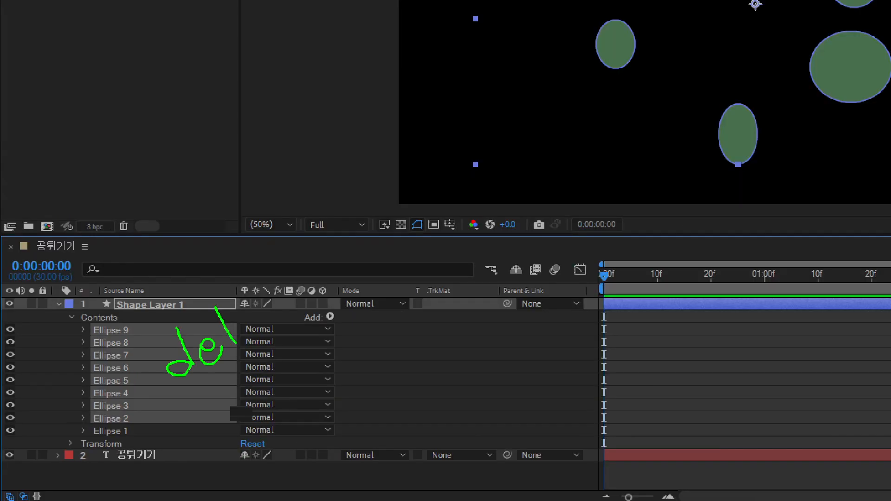
pyautogui.press('Delete')
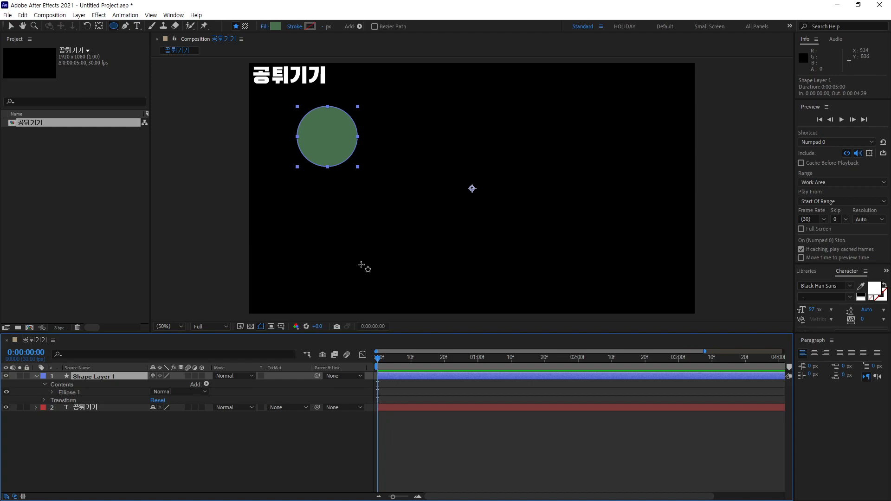
pyautogui.click(71, 393)
pyautogui.click(100, 377)
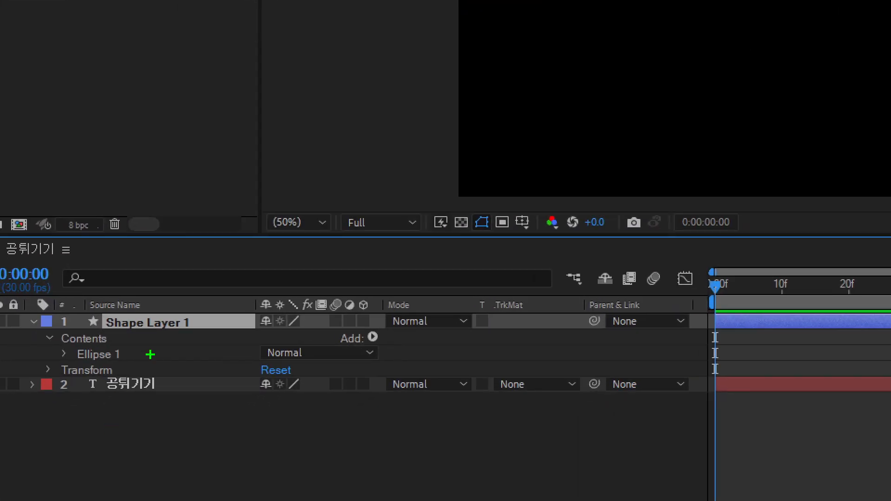
pyautogui.moveTo(171, 339)
pyautogui.mouseDown()
pyautogui.moveTo(109, 321)
pyautogui.moveTo(188, 330)
pyautogui.mouseUp()
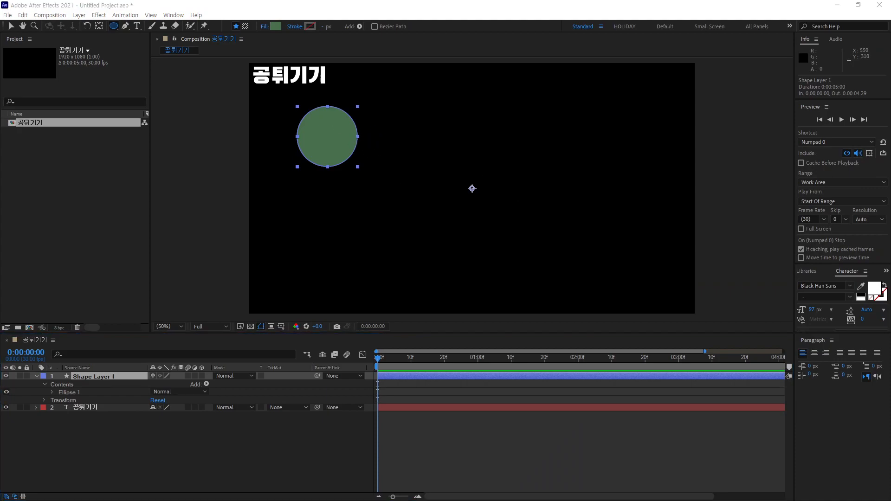
pyautogui.moveTo(370, 146)
pyautogui.mouseDown()
pyautogui.moveTo(319, 182)
pyautogui.moveTo(306, 113)
pyautogui.moveTo(369, 119)
pyautogui.moveTo(375, 153)
pyautogui.mouseUp()
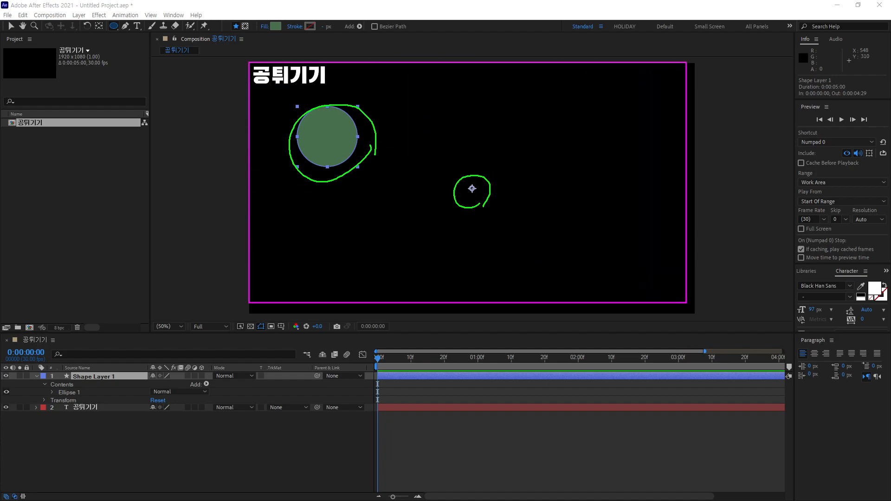
pyautogui.moveTo(491, 180); pyautogui.dragTo(532, 156)
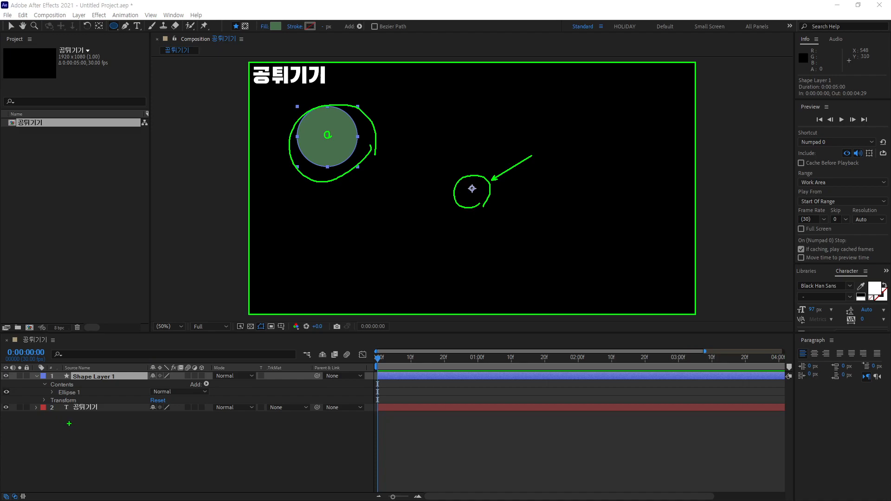
pyautogui.scroll(2, 1, 131)
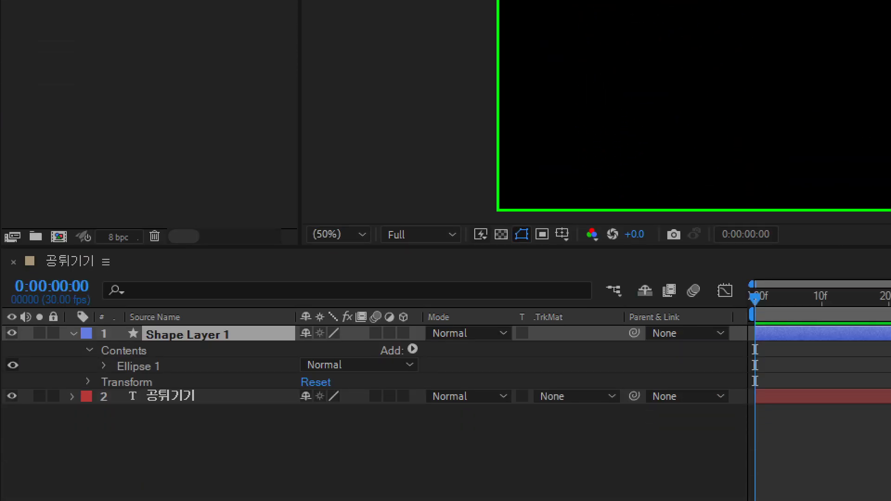
pyautogui.click(3, 432)
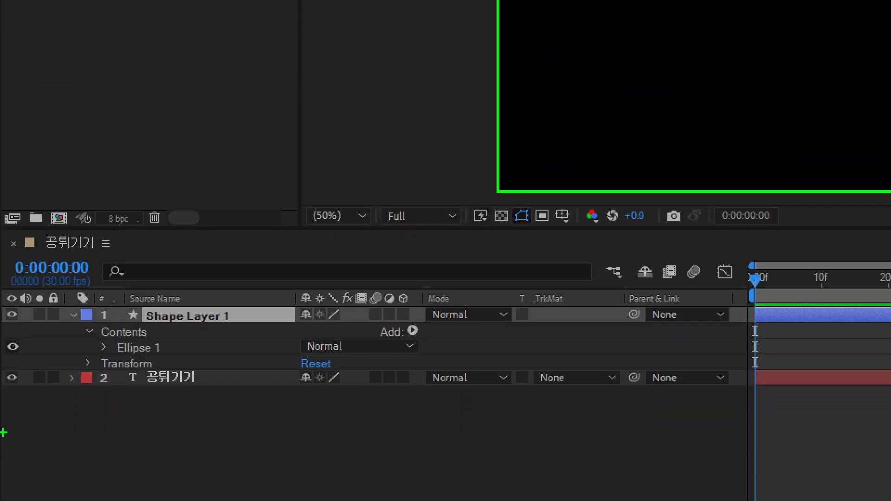
pyautogui.moveTo(217, 305); pyautogui.dragTo(259, 232)
pyautogui.moveTo(167, 349); pyautogui.dragTo(243, 343)
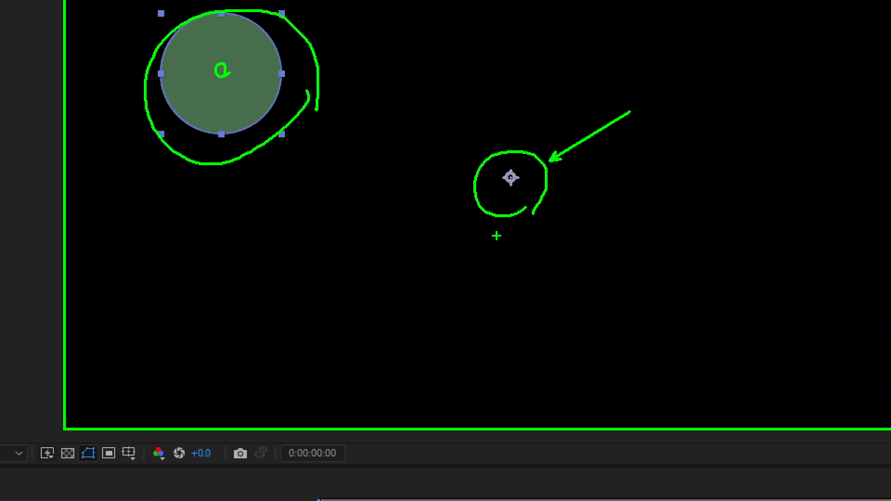
pyautogui.moveTo(501, 221)
pyautogui.mouseDown()
pyautogui.moveTo(476, 308)
pyautogui.moveTo(490, 375)
pyautogui.mouseUp()
pyautogui.moveTo(522, 318)
pyautogui.mouseDown()
pyautogui.moveTo(531, 344)
pyautogui.moveTo(552, 351)
pyautogui.mouseUp()
pyautogui.moveTo(570, 334); pyautogui.dragTo(592, 344)
pyautogui.moveTo(591, 326); pyautogui.dragTo(588, 342)
pyautogui.moveTo(617, 320)
pyautogui.mouseDown()
pyautogui.moveTo(637, 310)
pyautogui.moveTo(644, 327)
pyautogui.mouseUp()
pyautogui.moveTo(675, 266); pyautogui.dragTo(706, 276)
pyautogui.moveTo(722, 246)
pyautogui.mouseDown()
pyautogui.moveTo(703, 297)
pyautogui.moveTo(708, 312)
pyautogui.mouseUp()
pyautogui.moveTo(726, 283)
pyautogui.mouseDown()
pyautogui.moveTo(732, 298)
pyautogui.moveTo(754, 288)
pyautogui.mouseUp()
pyautogui.moveTo(746, 279); pyautogui.dragTo(771, 281)
pyautogui.click(770, 267)
pyautogui.moveTo(690, 264)
pyautogui.mouseDown()
pyautogui.moveTo(691, 276)
pyautogui.moveTo(737, 290)
pyautogui.moveTo(749, 280)
pyautogui.mouseUp()
pyautogui.moveTo(640, 188)
pyautogui.mouseDown()
pyautogui.moveTo(638, 212)
pyautogui.moveTo(691, 223)
pyautogui.moveTo(734, 182)
pyautogui.moveTo(715, 248)
pyautogui.mouseUp()
pyautogui.moveTo(738, 200)
pyautogui.mouseDown()
pyautogui.moveTo(765, 174)
pyautogui.moveTo(771, 199)
pyautogui.mouseUp()
pyautogui.moveTo(786, 160)
pyautogui.mouseDown()
pyautogui.moveTo(790, 191)
pyautogui.moveTo(815, 158)
pyautogui.mouseUp()
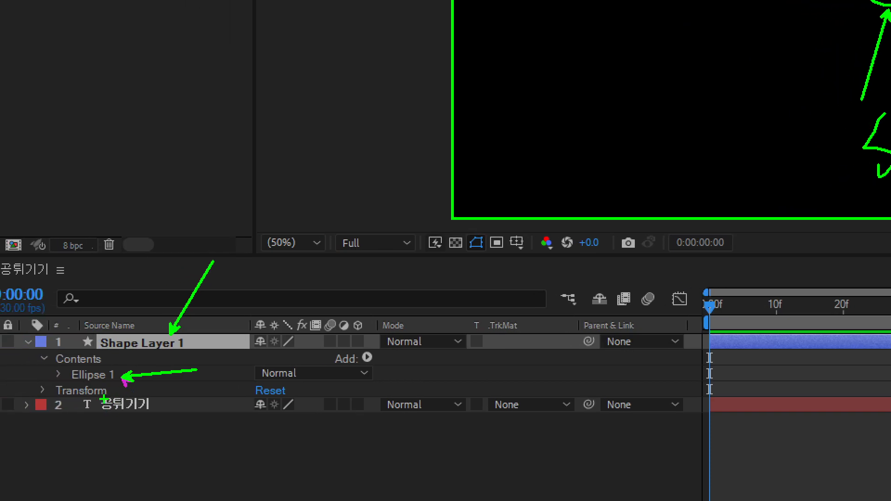
pyautogui.moveTo(65, 369); pyautogui.dragTo(124, 386)
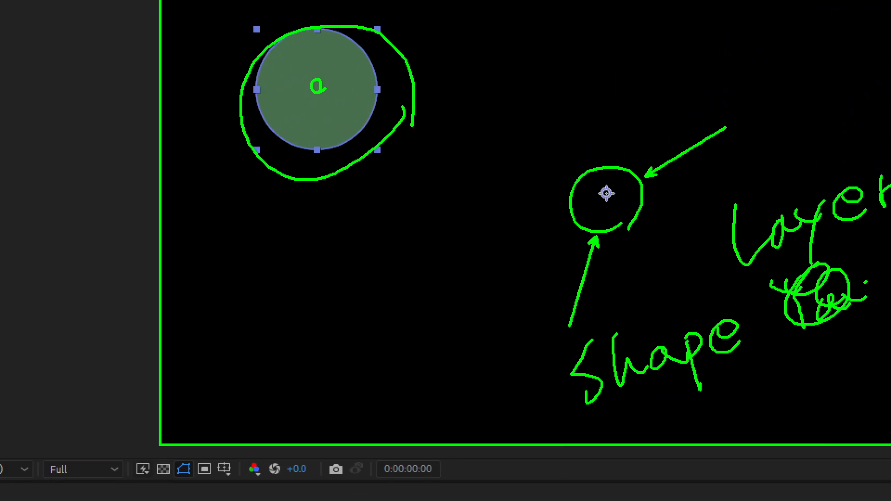
pyautogui.moveTo(319, 96); pyautogui.dragTo(321, 81)
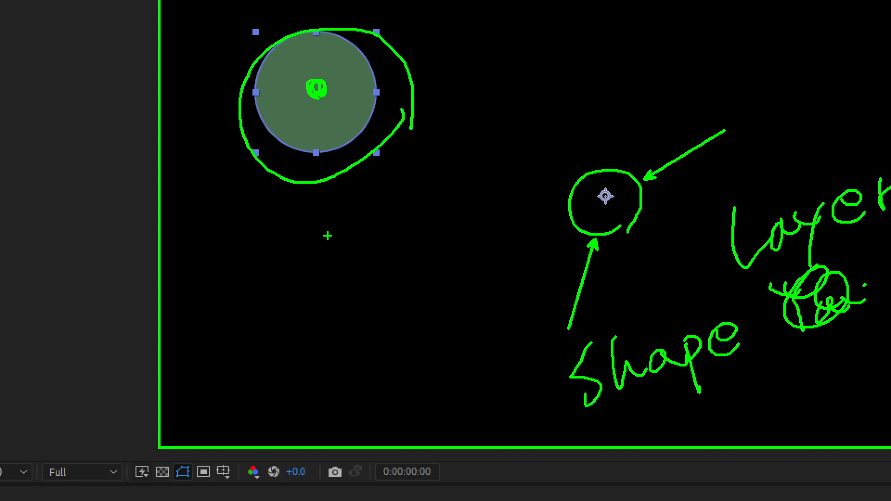
pyautogui.press('Escape')
# Expand Ellipse 1 in Shape Layer 1 and examine its path, stroke, fill and transform entries
pyautogui.click(73, 393)
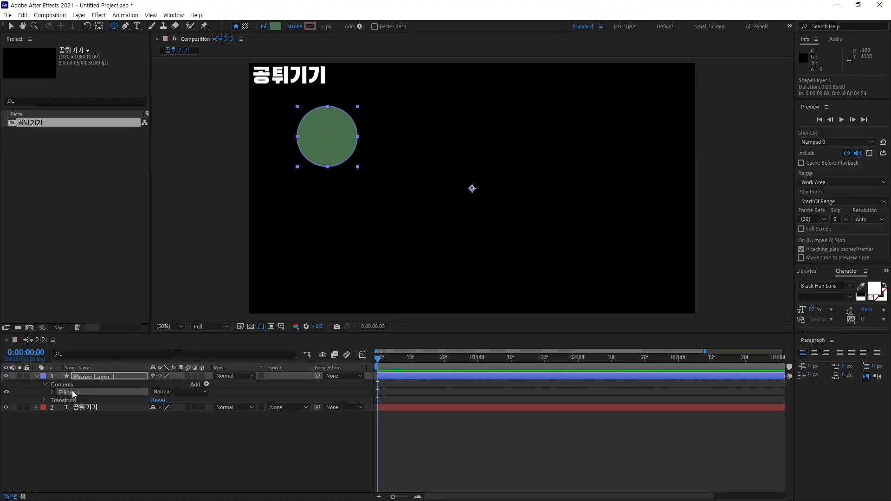
pyautogui.click(51, 393)
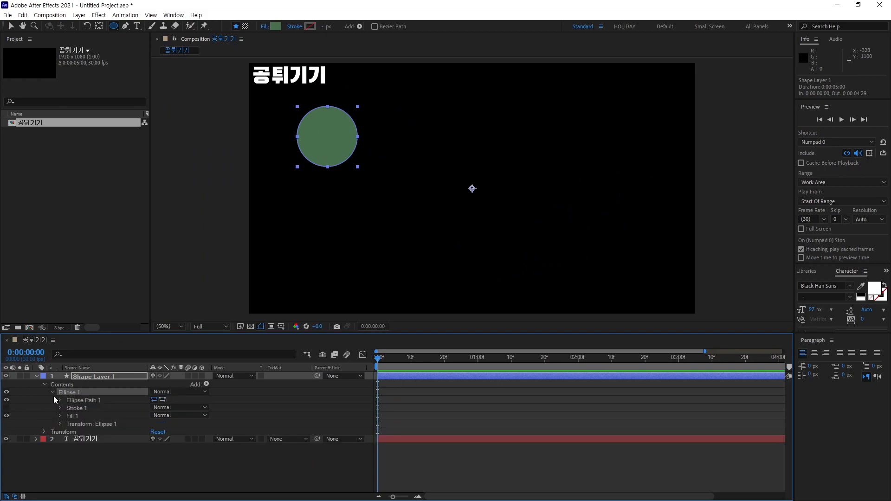
pyautogui.click(79, 399)
pyautogui.click(79, 408)
pyautogui.click(81, 423)
pyautogui.click(86, 456)
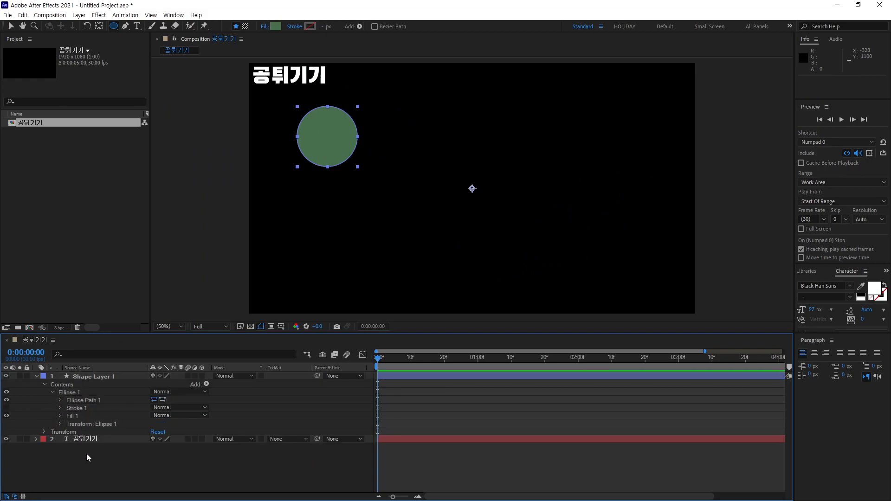
pyautogui.click(84, 415)
pyautogui.click(82, 408)
pyautogui.click(80, 400)
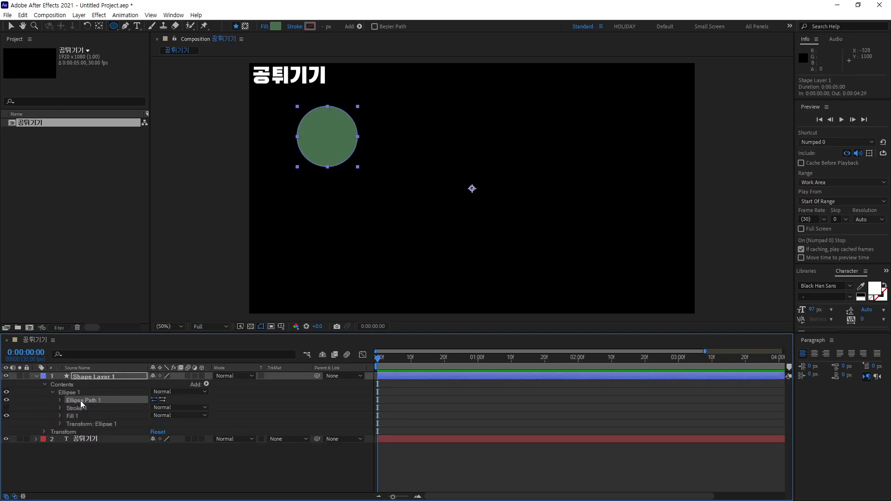
pyautogui.click(72, 393)
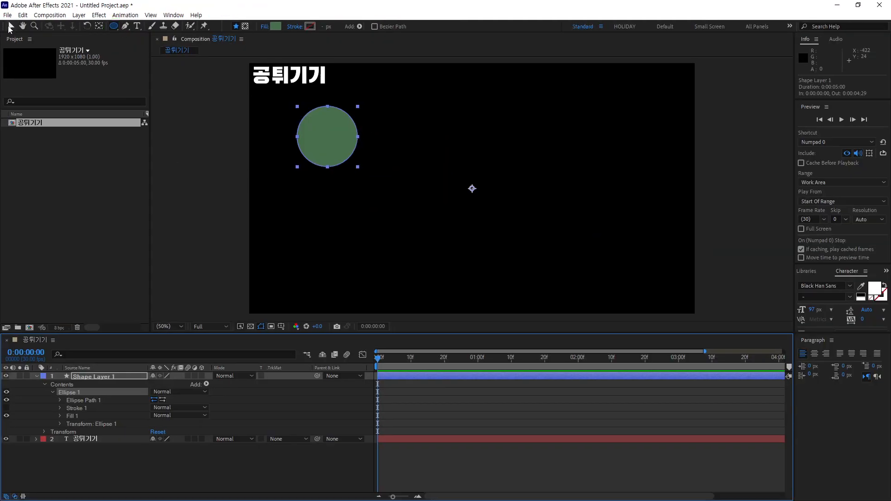
# Activate the Selection tool and compare the anchor point of Ellipse 1 with that of Shape Layer 1, ending with the layer selected
pyautogui.click(10, 26)
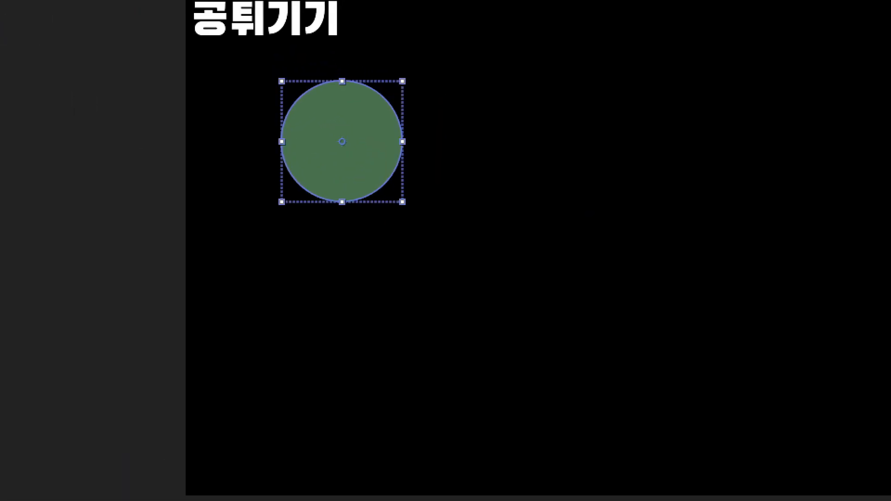
pyautogui.moveTo(355, 159)
pyautogui.mouseDown()
pyautogui.moveTo(332, 146)
pyautogui.moveTo(358, 151)
pyautogui.mouseUp()
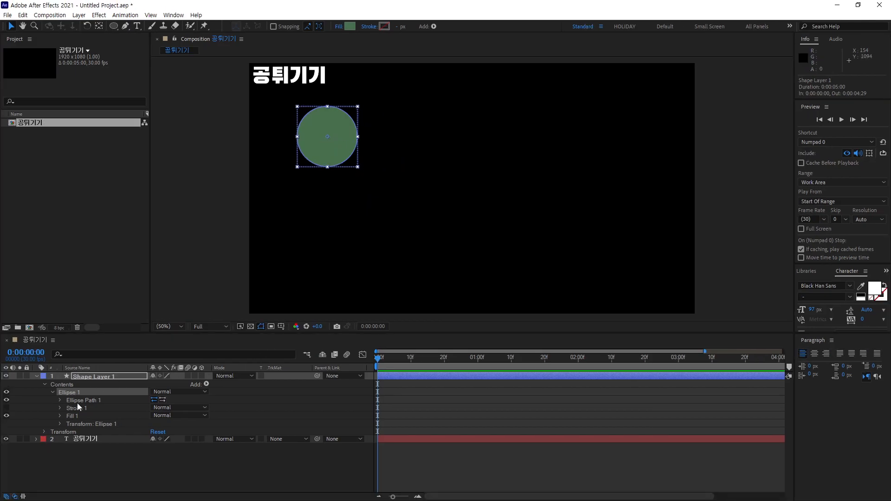
pyautogui.click(82, 401)
pyautogui.click(74, 393)
pyautogui.click(89, 377)
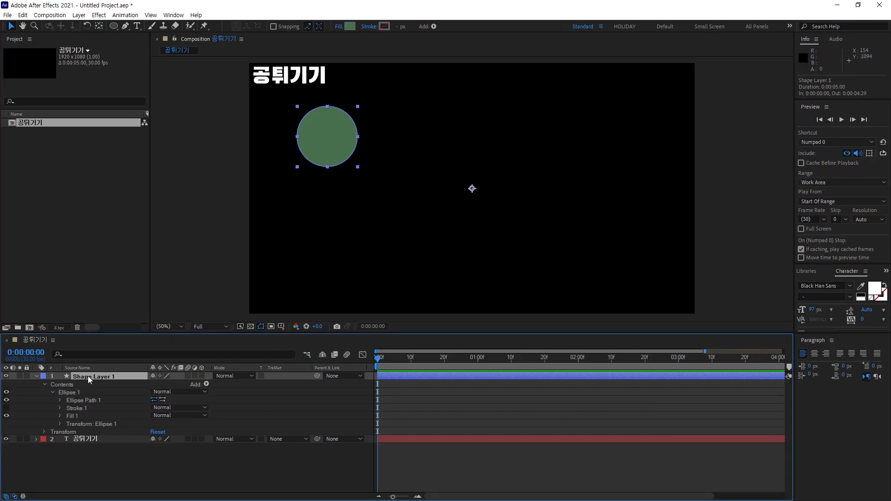
pyautogui.moveTo(476, 201); pyautogui.dragTo(497, 185)
pyautogui.click(74, 392)
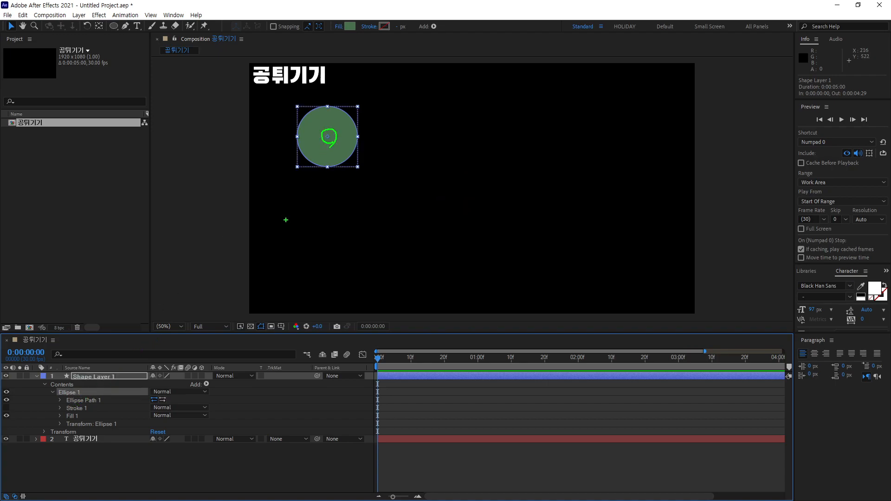
pyautogui.press('Escape')
pyautogui.click(100, 376)
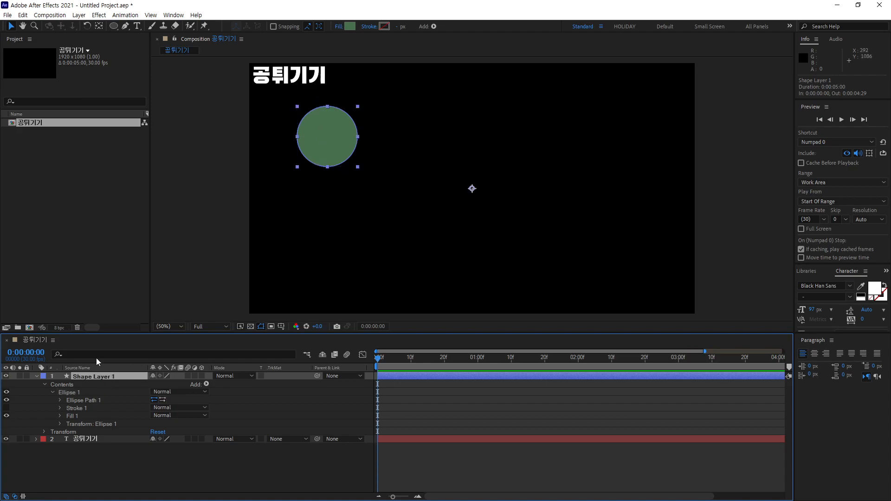
pyautogui.hotkey('ctrl', '2')
pyautogui.moveTo(349, 177)
pyautogui.mouseDown()
pyautogui.moveTo(302, 123)
pyautogui.moveTo(372, 157)
pyautogui.mouseUp()
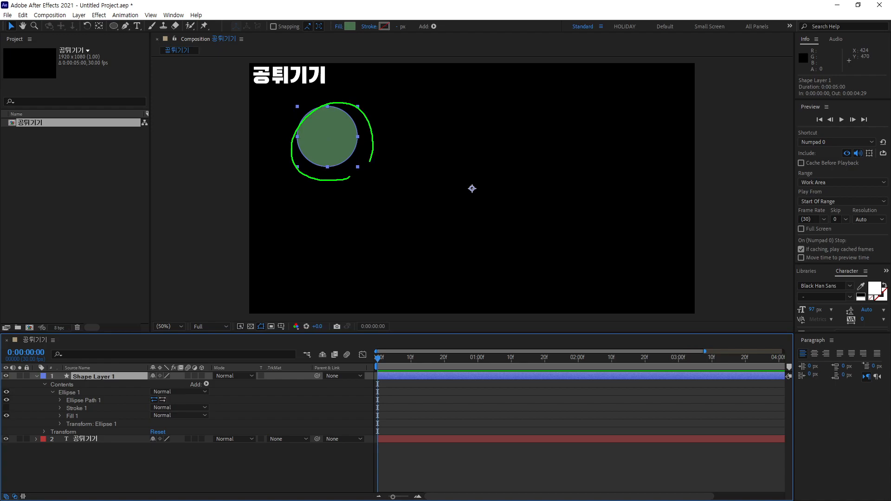
pyautogui.moveTo(481, 203)
pyautogui.mouseDown()
pyautogui.moveTo(455, 174)
pyautogui.moveTo(488, 177)
pyautogui.mouseUp()
pyautogui.press('Escape')
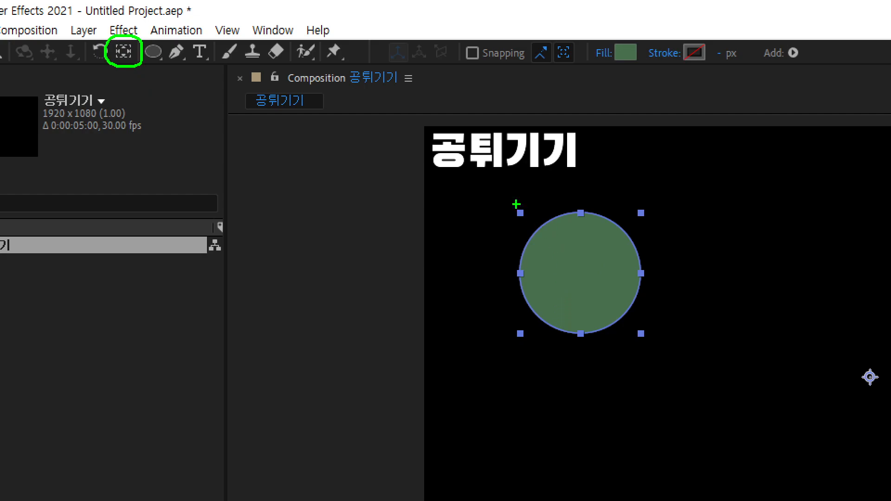
pyautogui.moveTo(132, 71)
pyautogui.mouseDown()
pyautogui.moveTo(149, 113)
pyautogui.moveTo(183, 150)
pyautogui.mouseUp()
pyautogui.moveTo(200, 120)
pyautogui.mouseDown()
pyautogui.moveTo(202, 141)
pyautogui.moveTo(217, 131)
pyautogui.mouseUp()
pyautogui.moveTo(219, 114)
pyautogui.mouseDown()
pyautogui.moveTo(210, 143)
pyautogui.moveTo(229, 147)
pyautogui.mouseUp()
pyautogui.moveTo(224, 95); pyautogui.dragTo(244, 120)
pyautogui.moveTo(232, 122)
pyautogui.mouseDown()
pyautogui.moveTo(246, 134)
pyautogui.moveTo(258, 121)
pyautogui.mouseUp()
pyautogui.moveTo(240, 143)
pyautogui.mouseDown()
pyautogui.moveTo(260, 132)
pyautogui.moveTo(254, 146)
pyautogui.mouseUp()
pyautogui.moveTo(258, 142); pyautogui.dragTo(269, 152)
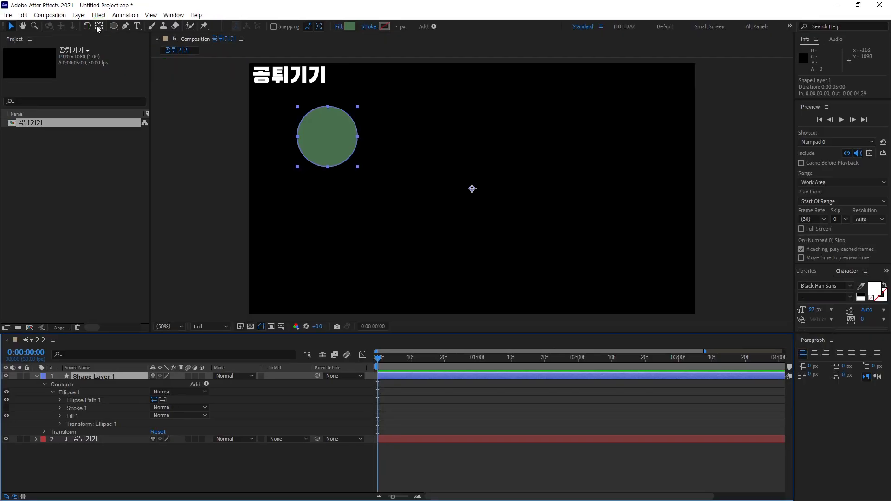
# Try to move Shape Layer 1's anchor point to the centre of the green circle with the Pan Behind tool, snapping it in place
pyautogui.click(122, 41)
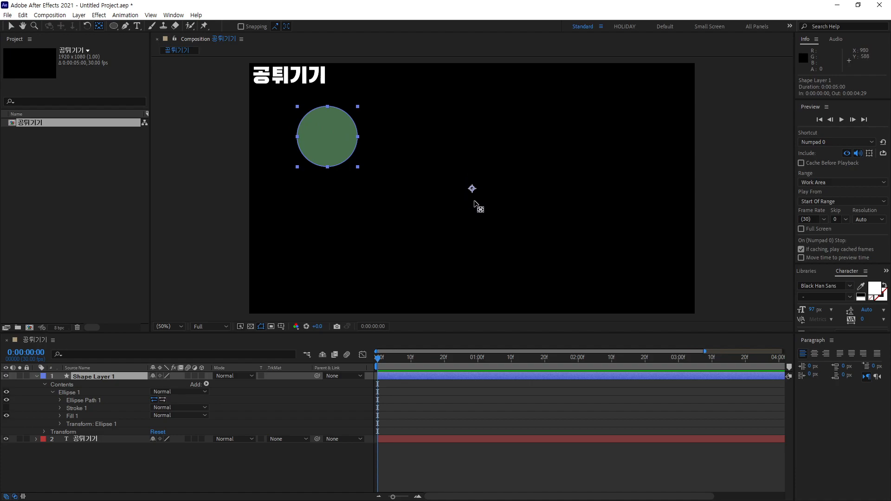
pyautogui.click(95, 377)
pyautogui.moveTo(114, 382)
pyautogui.mouseDown()
pyautogui.moveTo(77, 387)
pyautogui.moveTo(87, 363)
pyautogui.moveTo(126, 366)
pyautogui.moveTo(114, 389)
pyautogui.mouseUp()
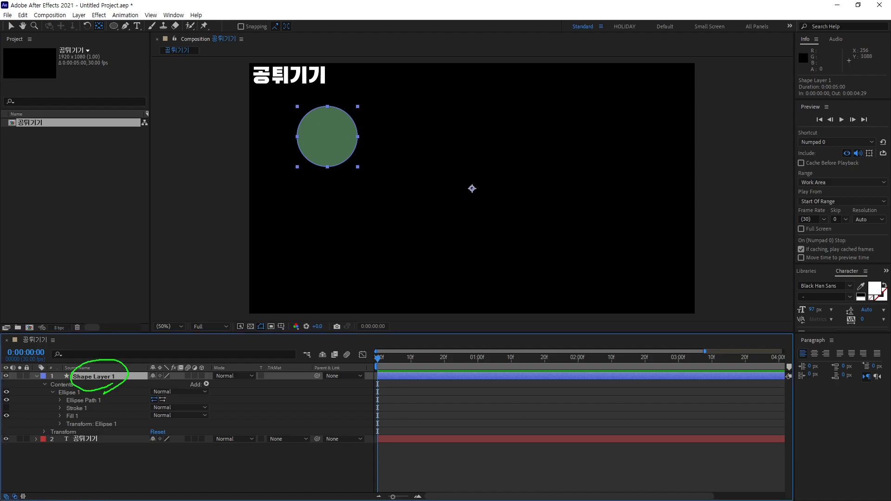
pyautogui.moveTo(476, 200)
pyautogui.mouseDown()
pyautogui.moveTo(464, 181)
pyautogui.moveTo(483, 202)
pyautogui.mouseUp()
pyautogui.moveTo(336, 138)
pyautogui.mouseDown()
pyautogui.moveTo(410, 158)
pyautogui.moveTo(463, 188)
pyautogui.mouseUp()
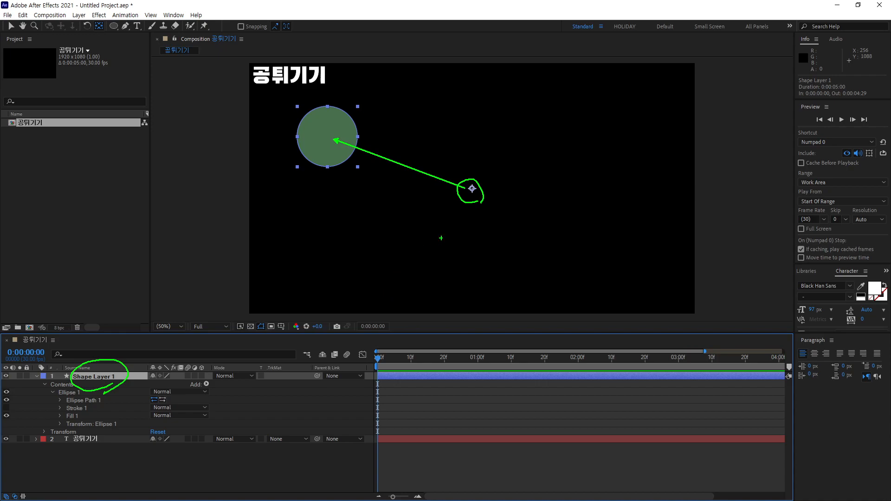
pyautogui.moveTo(473, 193)
pyautogui.mouseDown()
pyautogui.moveTo(358, 159)
pyautogui.moveTo(319, 138)
pyautogui.moveTo(327, 132)
pyautogui.moveTo(429, 163)
pyautogui.moveTo(344, 143)
pyautogui.moveTo(417, 159)
pyautogui.moveTo(411, 153)
pyautogui.moveTo(326, 138)
pyautogui.mouseUp()
pyautogui.press('ctrl')
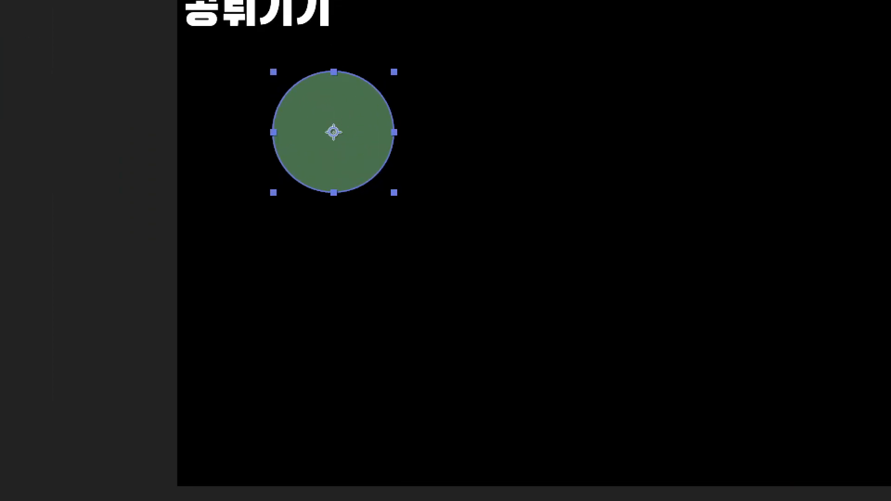
pyautogui.click(325, 144)
pyautogui.moveTo(335, 140)
pyautogui.mouseDown()
pyautogui.moveTo(322, 116)
pyautogui.moveTo(337, 132)
pyautogui.mouseUp()
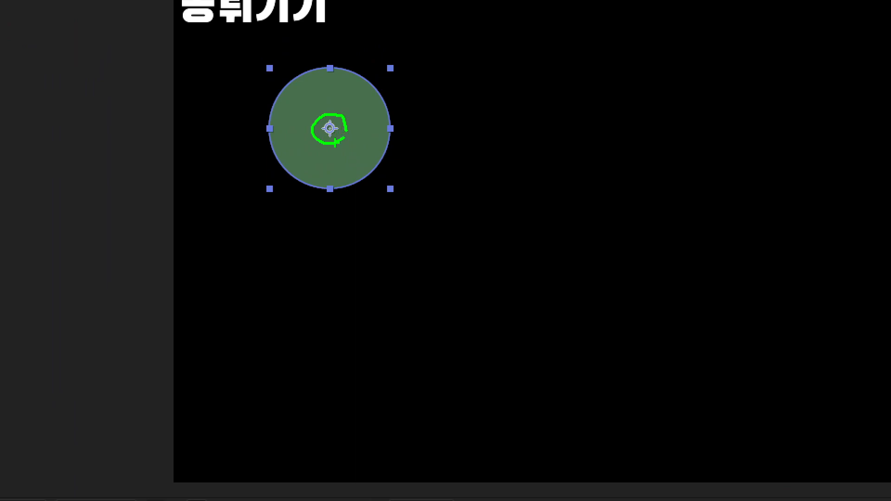
pyautogui.moveTo(337, 237)
pyautogui.mouseDown()
pyautogui.moveTo(354, 279)
pyautogui.moveTo(377, 253)
pyautogui.mouseUp()
pyautogui.moveTo(361, 246)
pyautogui.mouseDown()
pyautogui.moveTo(372, 266)
pyautogui.moveTo(395, 263)
pyautogui.moveTo(409, 233)
pyautogui.mouseUp()
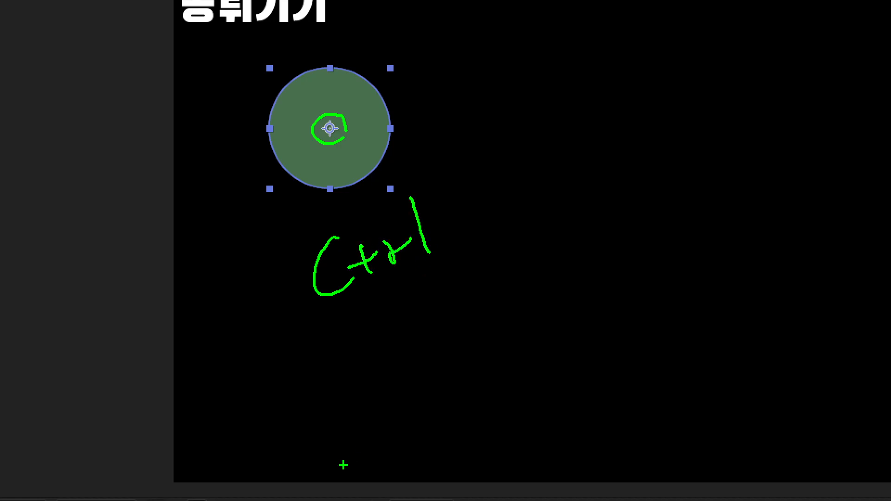
pyautogui.moveTo(364, 140)
pyautogui.mouseDown()
pyautogui.moveTo(503, 158)
pyautogui.moveTo(693, 265)
pyautogui.moveTo(774, 326)
pyautogui.mouseUp()
pyautogui.moveTo(821, 262); pyautogui.dragTo(817, 322)
pyautogui.moveTo(820, 329)
pyautogui.mouseDown()
pyautogui.moveTo(827, 240)
pyautogui.moveTo(832, 334)
pyautogui.mouseUp()
pyautogui.moveTo(318, 320)
pyautogui.mouseDown()
pyautogui.moveTo(327, 362)
pyautogui.moveTo(376, 346)
pyautogui.mouseUp()
pyautogui.moveTo(371, 381)
pyautogui.mouseDown()
pyautogui.moveTo(278, 341)
pyautogui.moveTo(385, 399)
pyautogui.mouseUp()
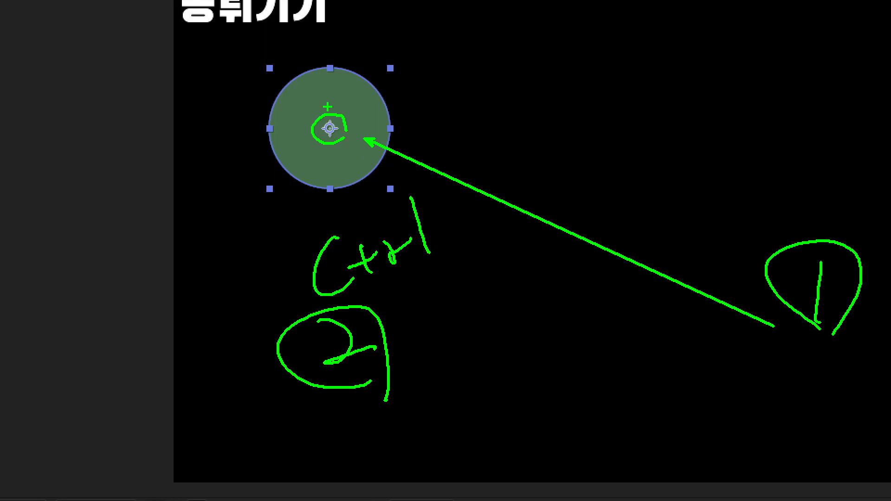
pyautogui.press('r')
pyautogui.moveTo(269, 66)
pyautogui.mouseDown()
pyautogui.moveTo(262, 82)
pyautogui.moveTo(278, 85)
pyautogui.mouseUp()
pyautogui.moveTo(350, 60); pyautogui.dragTo(353, 64)
pyautogui.moveTo(408, 55)
pyautogui.mouseDown()
pyautogui.moveTo(401, 79)
pyautogui.moveTo(422, 74)
pyautogui.mouseUp()
pyautogui.moveTo(394, 116)
pyautogui.mouseDown()
pyautogui.moveTo(418, 136)
pyautogui.moveTo(413, 141)
pyautogui.mouseUp()
pyautogui.moveTo(407, 195)
pyautogui.mouseDown()
pyautogui.moveTo(394, 179)
pyautogui.moveTo(408, 204)
pyautogui.mouseUp()
pyautogui.moveTo(347, 200)
pyautogui.mouseDown()
pyautogui.moveTo(325, 197)
pyautogui.moveTo(331, 218)
pyautogui.mouseUp()
pyautogui.moveTo(274, 190)
pyautogui.mouseDown()
pyautogui.moveTo(262, 181)
pyautogui.moveTo(285, 214)
pyautogui.mouseUp()
pyautogui.moveTo(273, 116); pyautogui.dragTo(277, 156)
pyautogui.moveTo(268, 63)
pyautogui.mouseDown()
pyautogui.moveTo(273, 207)
pyautogui.moveTo(404, 57)
pyautogui.moveTo(398, 201)
pyautogui.mouseUp()
pyautogui.moveTo(396, 195); pyautogui.dragTo(248, 195)
pyautogui.moveTo(326, 55); pyautogui.dragTo(325, 204)
pyautogui.moveTo(257, 126); pyautogui.dragTo(408, 125)
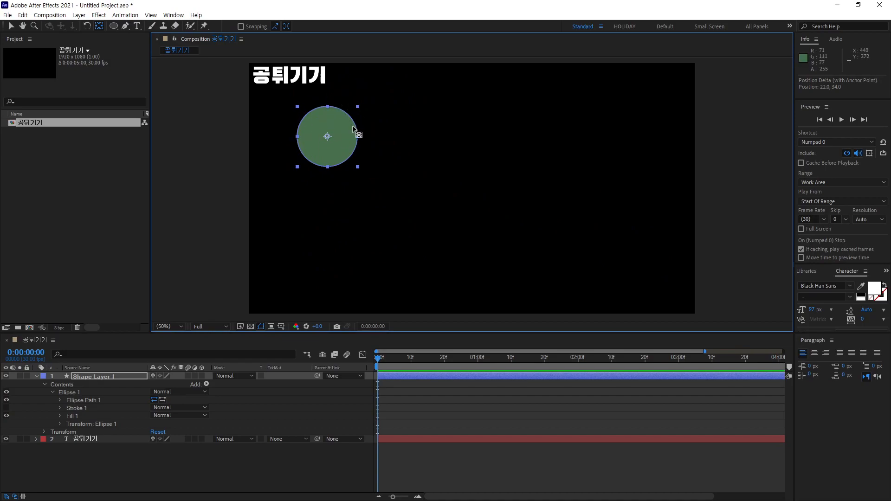
# Undo the anchor point move on Shape Layer 1
pyautogui.hotkey('ctrl', 'z')
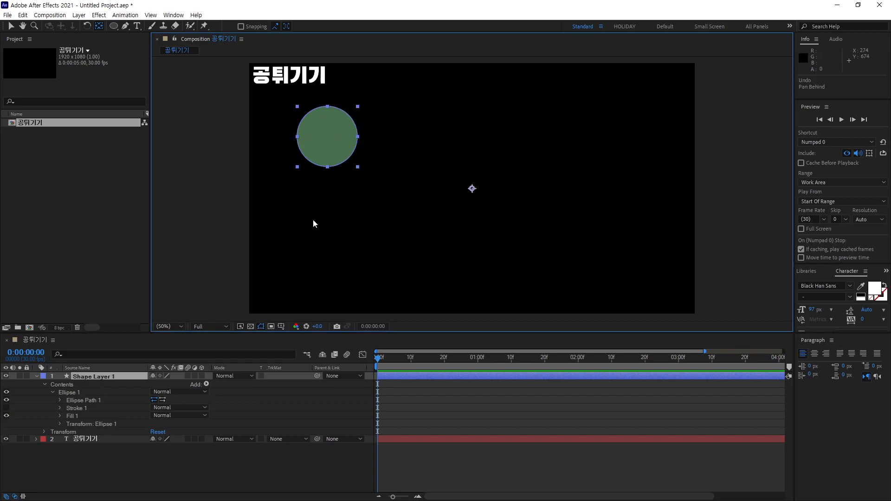
# Expand Transform: Ellipse 1 in the contents of Shape Layer 1 and set its Position to 0, 0
pyautogui.click(101, 425)
pyautogui.click(59, 423)
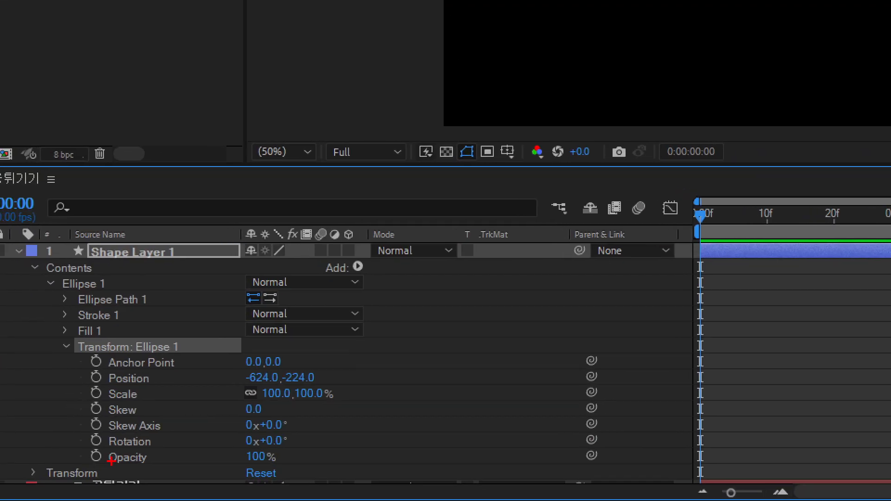
pyautogui.moveTo(68, 338); pyautogui.dragTo(194, 355)
pyautogui.moveTo(50, 277); pyautogui.dragTo(120, 293)
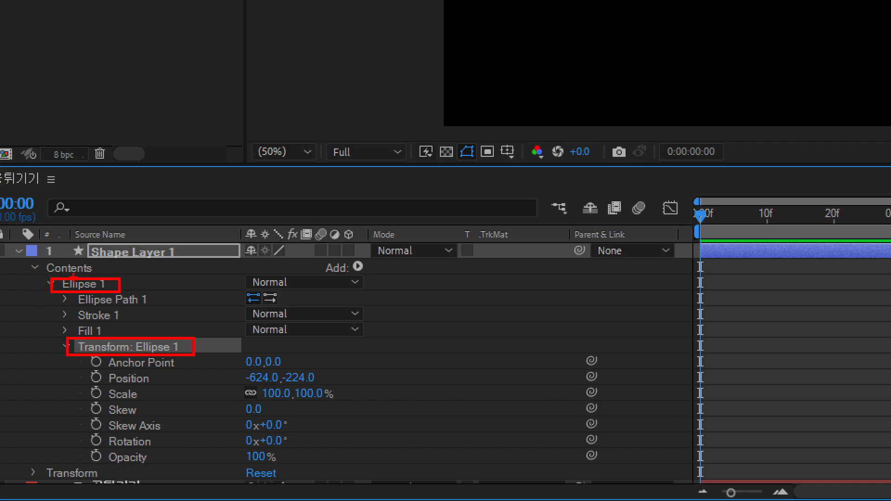
pyautogui.moveTo(43, 294)
pyautogui.mouseDown()
pyautogui.moveTo(48, 344)
pyautogui.moveTo(68, 344)
pyautogui.mouseUp()
pyautogui.moveTo(157, 331); pyautogui.dragTo(181, 281)
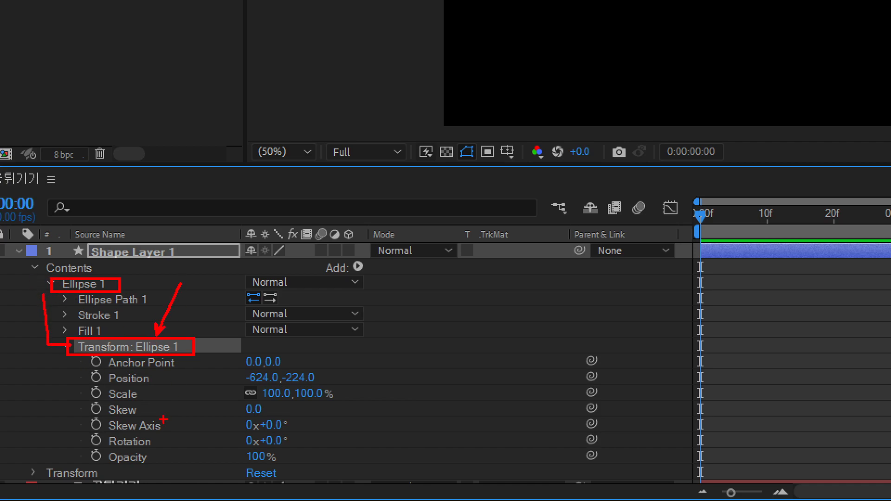
pyautogui.moveTo(104, 370)
pyautogui.mouseDown()
pyautogui.moveTo(218, 387)
pyautogui.moveTo(335, 388)
pyautogui.mouseUp()
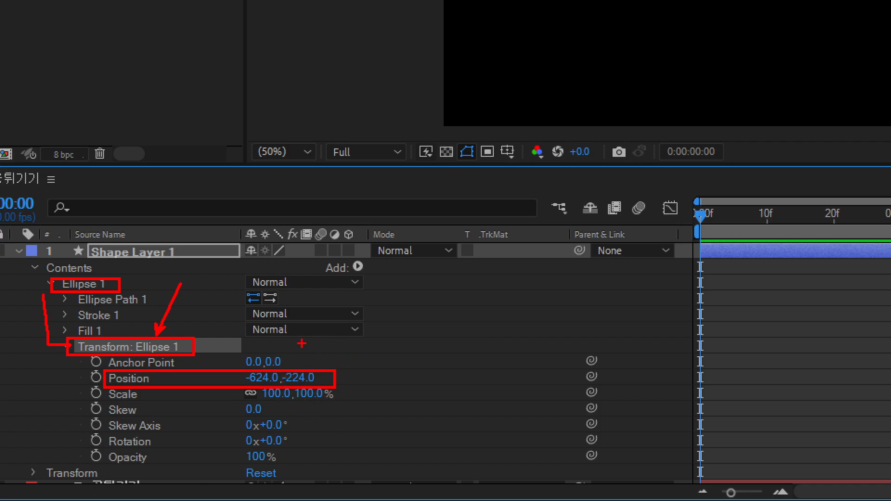
pyautogui.press('Escape')
pyautogui.click(159, 439)
pyautogui.write('0')
pyautogui.press('Tab')
pyautogui.write('0')
pyautogui.press('Return')
pyautogui.hotkey('ctrl', '2')
pyautogui.moveTo(458, 237)
pyautogui.mouseDown()
pyautogui.moveTo(435, 157)
pyautogui.moveTo(518, 160)
pyautogui.moveTo(500, 245)
pyautogui.mouseUp()
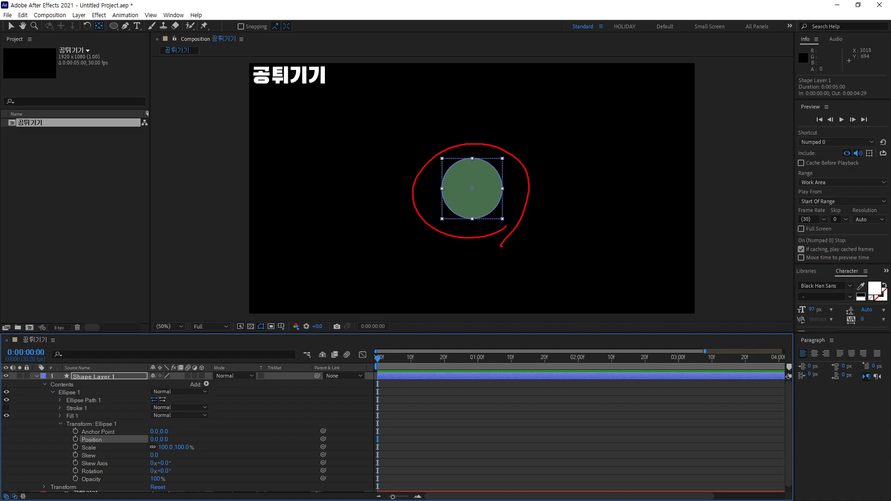
pyautogui.press('Escape')
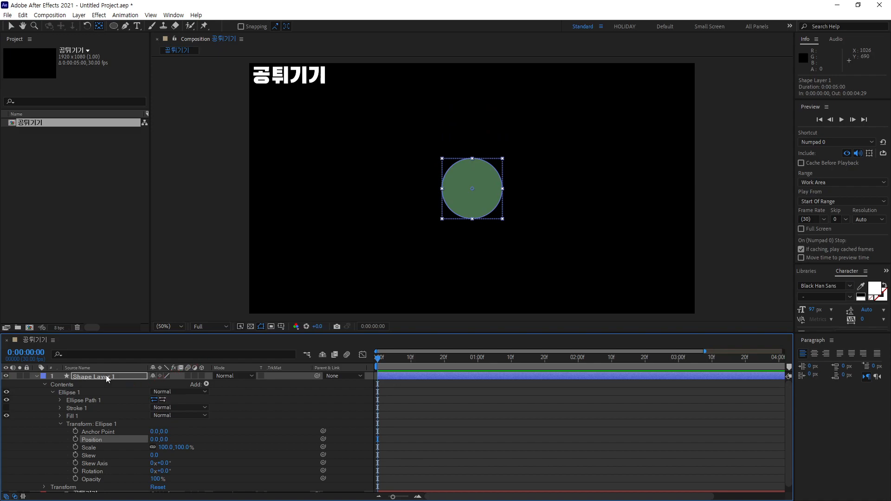
# Compare the anchor points of Shape Layer 1 and Ellipse 1 by selecting each in turn, ending with the layer selected
pyautogui.click(106, 375)
pyautogui.click(77, 392)
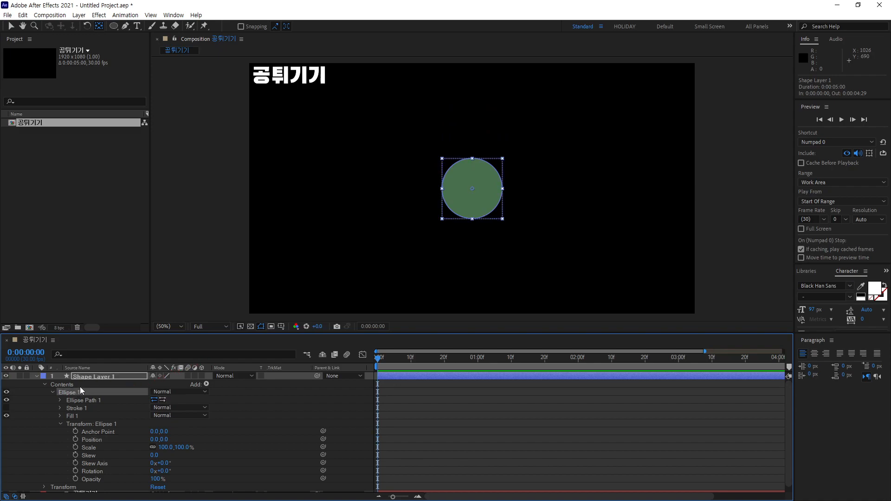
pyautogui.click(85, 377)
pyautogui.click(75, 391)
pyautogui.click(84, 375)
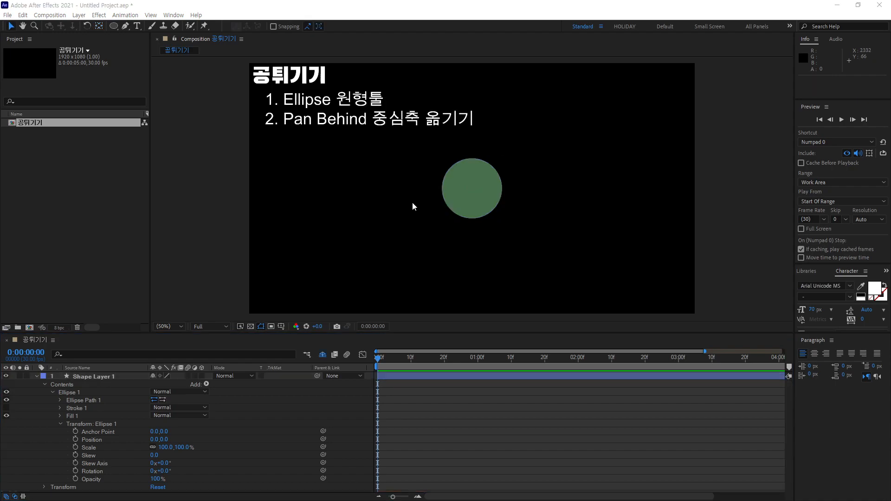
pyautogui.click(480, 191)
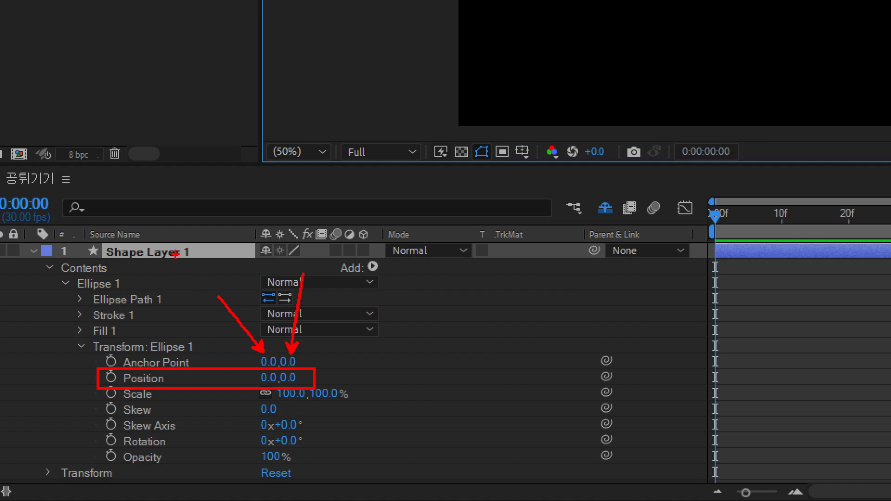
pyautogui.moveTo(207, 250); pyautogui.dragTo(192, 302)
pyautogui.moveTo(173, 266); pyautogui.dragTo(218, 288)
pyautogui.moveTo(107, 199)
pyautogui.mouseDown()
pyautogui.moveTo(257, 178)
pyautogui.moveTo(282, 198)
pyautogui.mouseUp()
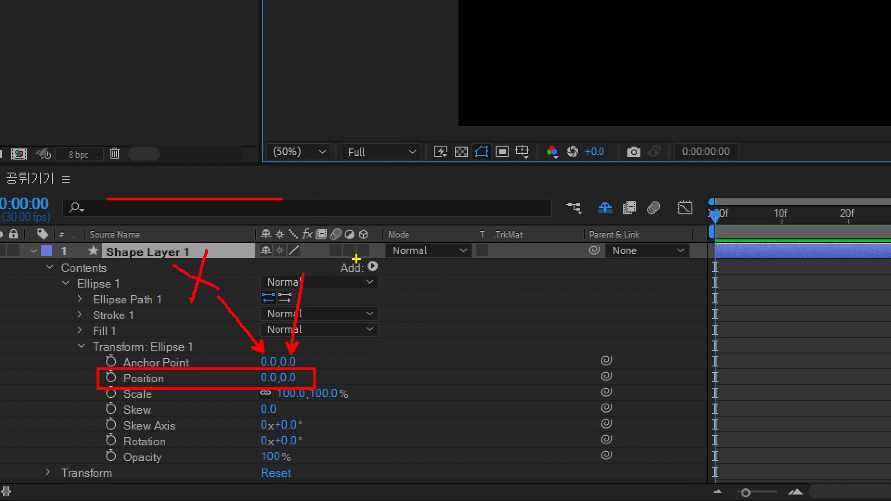
pyautogui.moveTo(295, 235)
pyautogui.mouseDown()
pyautogui.moveTo(339, 238)
pyautogui.moveTo(351, 226)
pyautogui.moveTo(334, 289)
pyautogui.mouseUp()
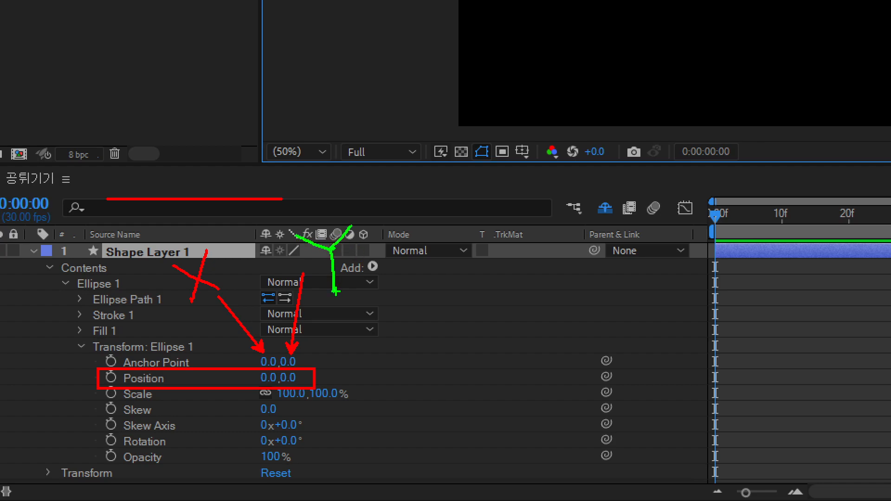
pyautogui.moveTo(376, 37)
pyautogui.mouseDown()
pyautogui.moveTo(389, 388)
pyautogui.moveTo(376, 344)
pyautogui.mouseUp()
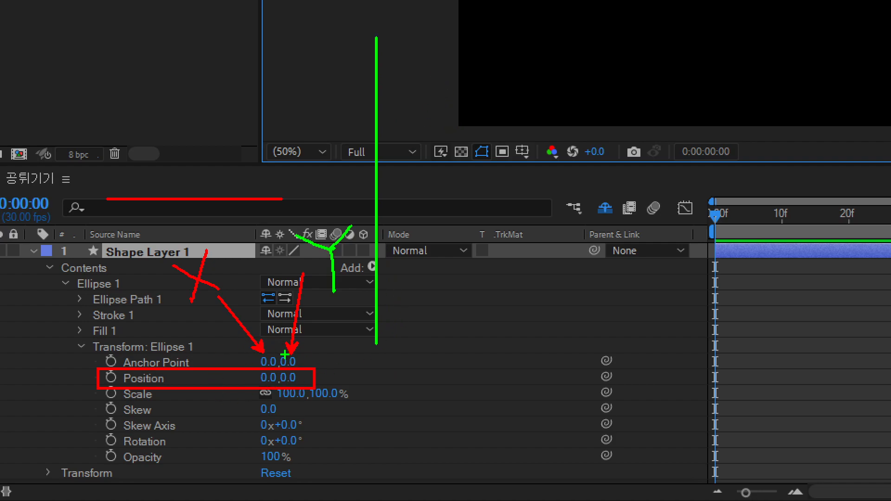
pyautogui.press('Escape')
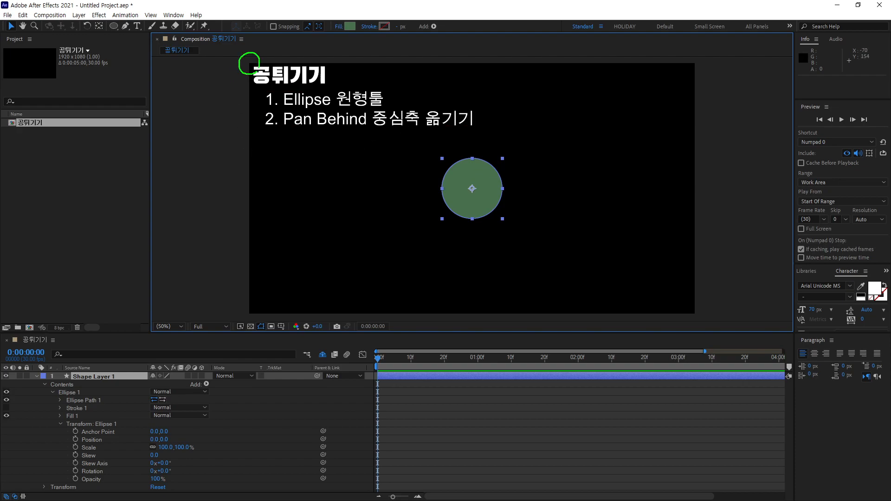
pyautogui.moveTo(190, 89); pyautogui.dragTo(224, 89)
pyautogui.moveTo(693, 59)
pyautogui.mouseDown()
pyautogui.moveTo(697, 73)
pyautogui.moveTo(665, 107)
pyautogui.moveTo(694, 99)
pyautogui.mouseUp()
pyautogui.moveTo(696, 89); pyautogui.dragTo(715, 100)
pyautogui.moveTo(738, 88)
pyautogui.mouseDown()
pyautogui.moveTo(734, 99)
pyautogui.moveTo(742, 90)
pyautogui.mouseUp()
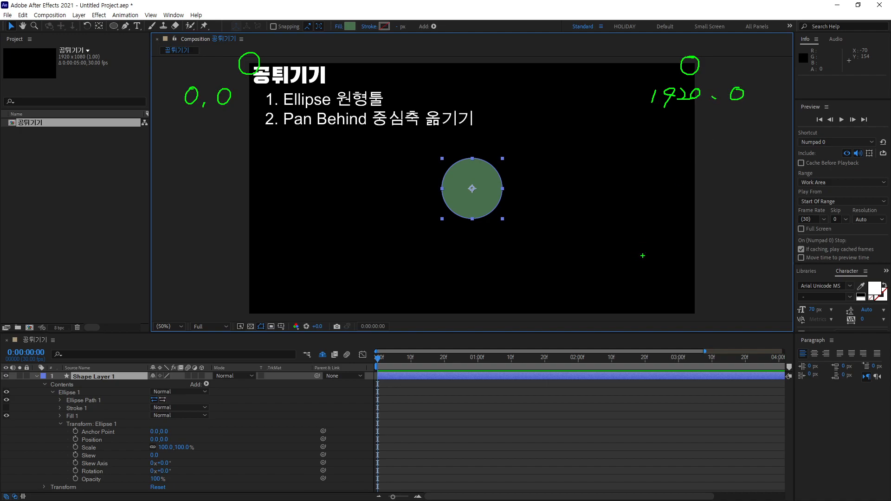
pyautogui.moveTo(664, 299)
pyautogui.mouseDown()
pyautogui.moveTo(659, 318)
pyautogui.moveTo(682, 305)
pyautogui.moveTo(675, 322)
pyautogui.moveTo(708, 306)
pyautogui.mouseUp()
pyautogui.moveTo(714, 298); pyautogui.dragTo(788, 296)
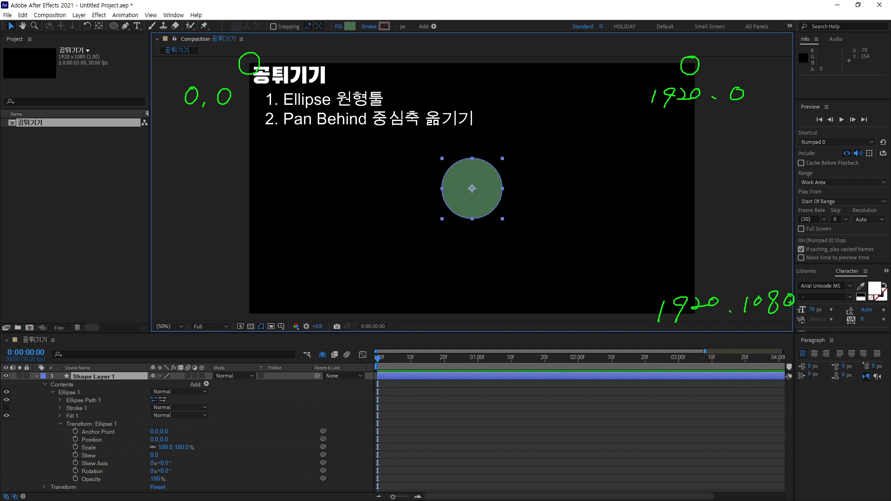
pyautogui.moveTo(212, 318)
pyautogui.mouseDown()
pyautogui.moveTo(216, 305)
pyautogui.moveTo(270, 306)
pyautogui.moveTo(274, 298)
pyautogui.mouseUp()
pyautogui.moveTo(293, 292)
pyautogui.mouseDown()
pyautogui.moveTo(285, 302)
pyautogui.moveTo(293, 292)
pyautogui.mouseUp()
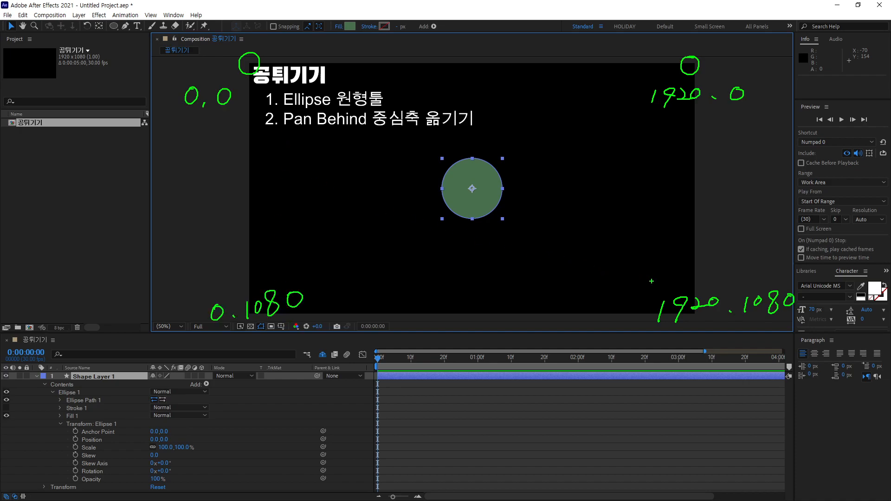
pyautogui.moveTo(661, 285); pyautogui.dragTo(273, 82)
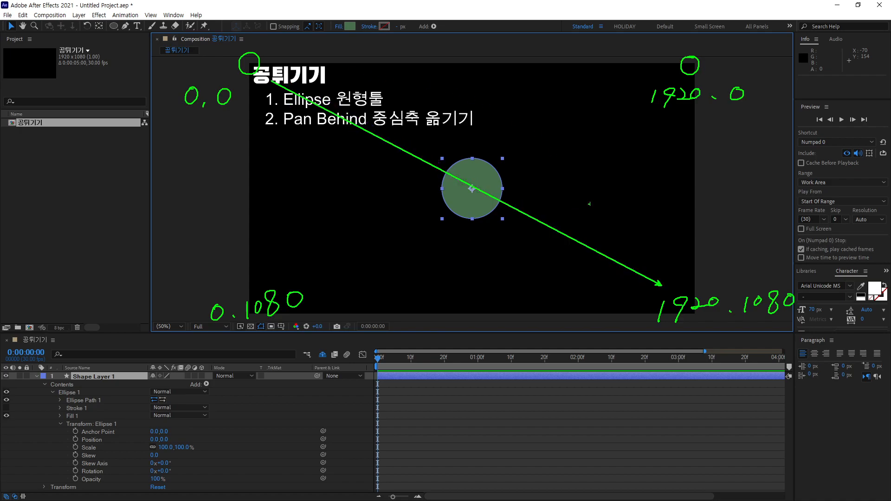
pyautogui.moveTo(636, 252)
pyautogui.mouseDown()
pyautogui.moveTo(659, 251)
pyautogui.moveTo(648, 266)
pyautogui.mouseUp()
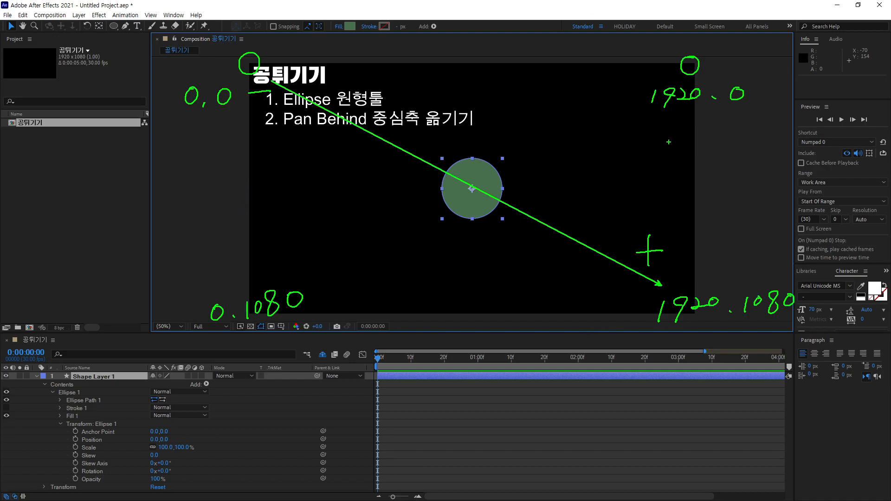
pyautogui.press('Escape')
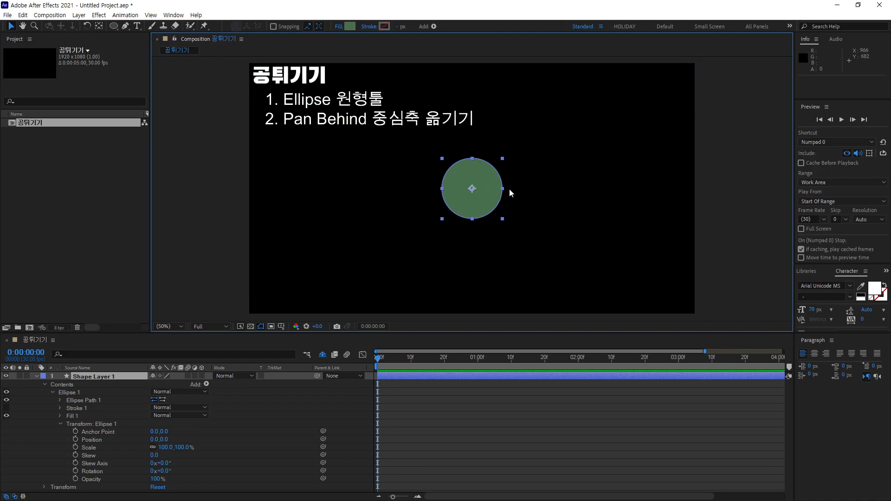
pyautogui.moveTo(304, 137)
pyautogui.mouseDown()
pyautogui.moveTo(291, 144)
pyautogui.moveTo(324, 134)
pyautogui.mouseUp()
pyautogui.press('e')
pyautogui.moveTo(300, 85)
pyautogui.mouseDown()
pyautogui.moveTo(273, 116)
pyautogui.moveTo(309, 142)
pyautogui.moveTo(335, 124)
pyautogui.moveTo(311, 81)
pyautogui.moveTo(286, 84)
pyautogui.mouseUp()
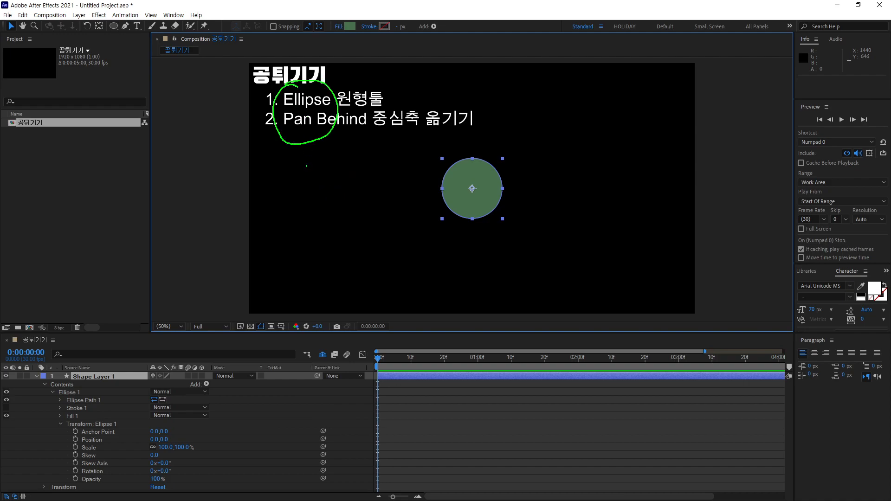
pyautogui.press('Escape')
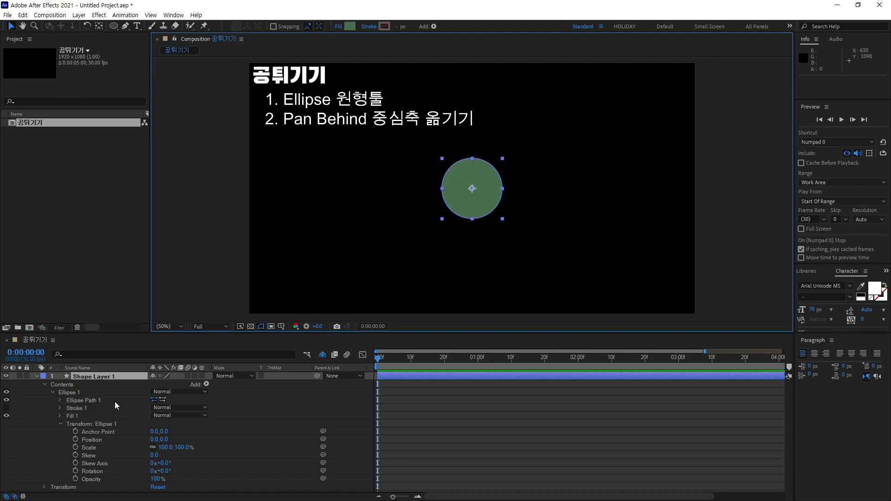
pyautogui.hotkey('ctrl', '1')
pyautogui.click(93, 435)
pyautogui.moveTo(212, 300)
pyautogui.mouseDown()
pyautogui.moveTo(178, 312)
pyautogui.moveTo(153, 298)
pyautogui.moveTo(157, 272)
pyautogui.moveTo(189, 262)
pyautogui.moveTo(216, 275)
pyautogui.moveTo(221, 304)
pyautogui.mouseUp()
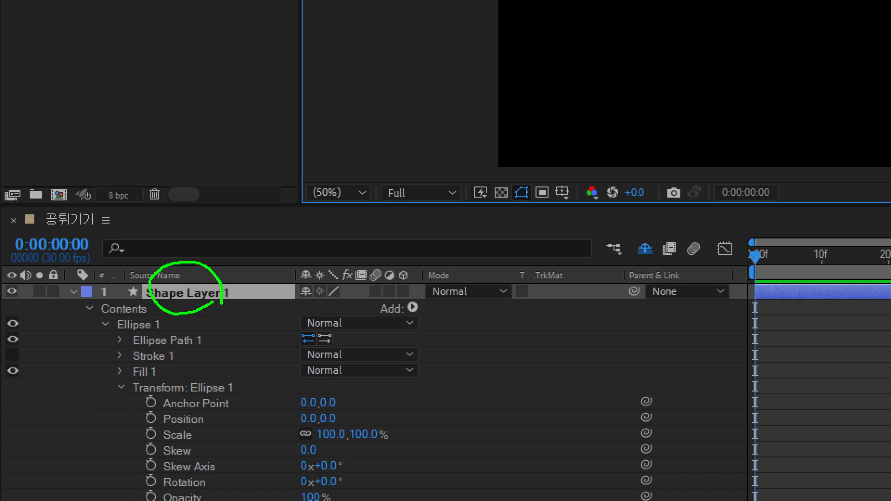
pyautogui.moveTo(135, 363)
pyautogui.mouseDown()
pyautogui.moveTo(115, 316)
pyautogui.moveTo(157, 314)
pyautogui.moveTo(172, 330)
pyautogui.moveTo(160, 361)
pyautogui.mouseUp()
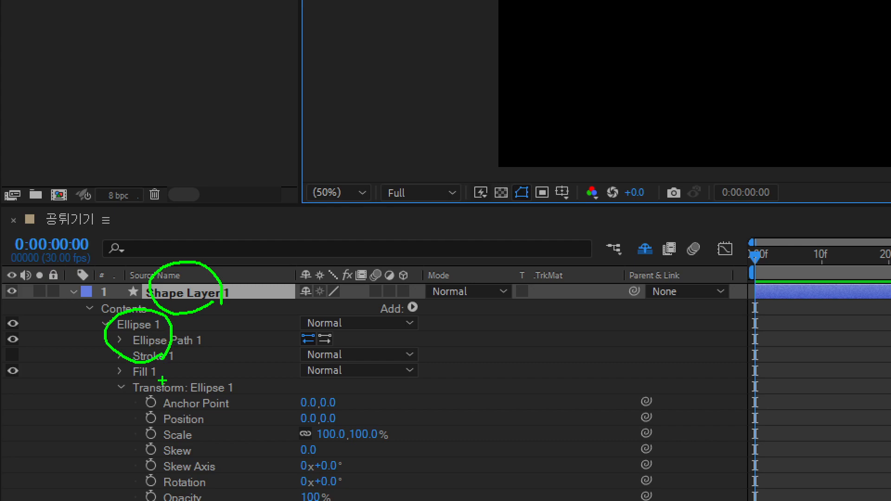
pyautogui.press('Escape')
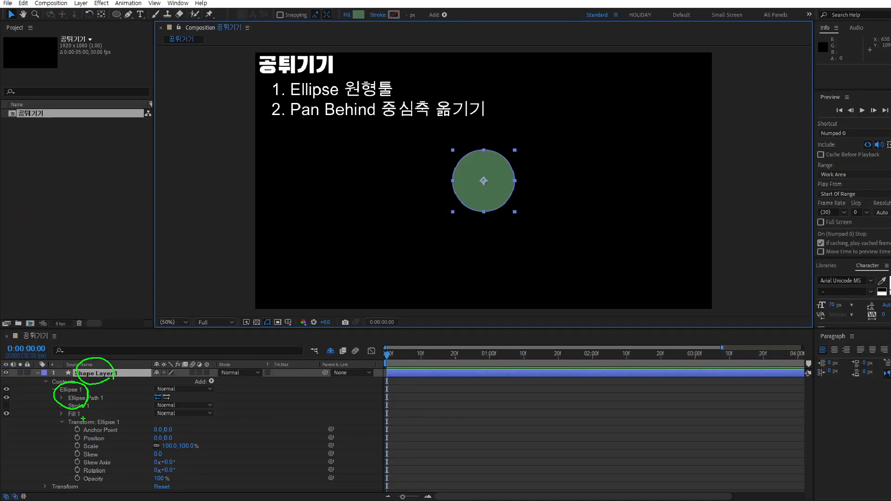
# Select Ellipse 1 in the contents of Shape Layer 1 and examine its anchor point on the circle
pyautogui.click(72, 393)
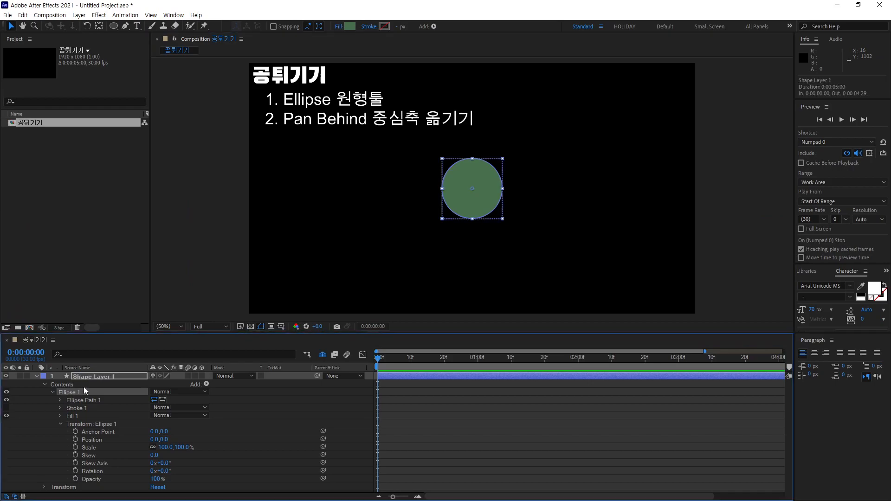
pyautogui.hotkey('ctrl', '1')
pyautogui.click(460, 199)
pyautogui.moveTo(487, 188)
pyautogui.mouseDown()
pyautogui.moveTo(485, 162)
pyautogui.moveTo(500, 185)
pyautogui.mouseUp()
pyautogui.press('Escape')
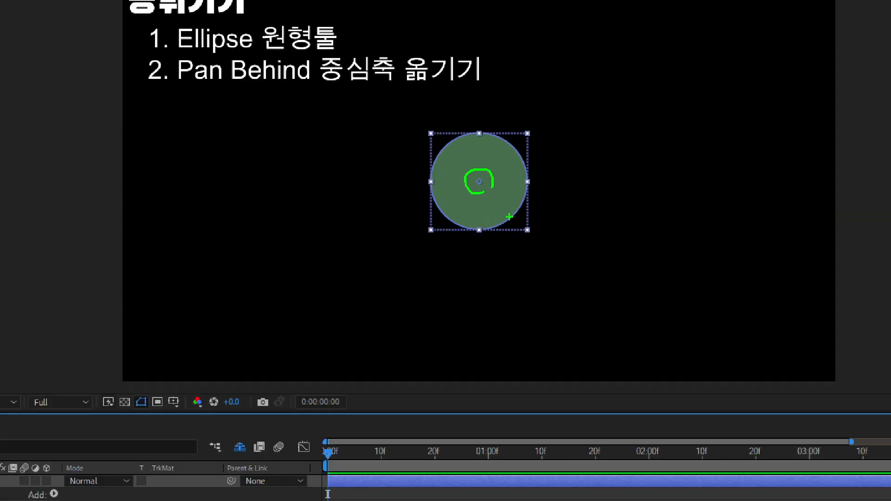
# Move Ellipse 1 away from the layer's anchor point, to Position -380, 114
pyautogui.moveTo(482, 204); pyautogui.dragTo(395, 230)
pyautogui.hotkey('ctrl', '1')
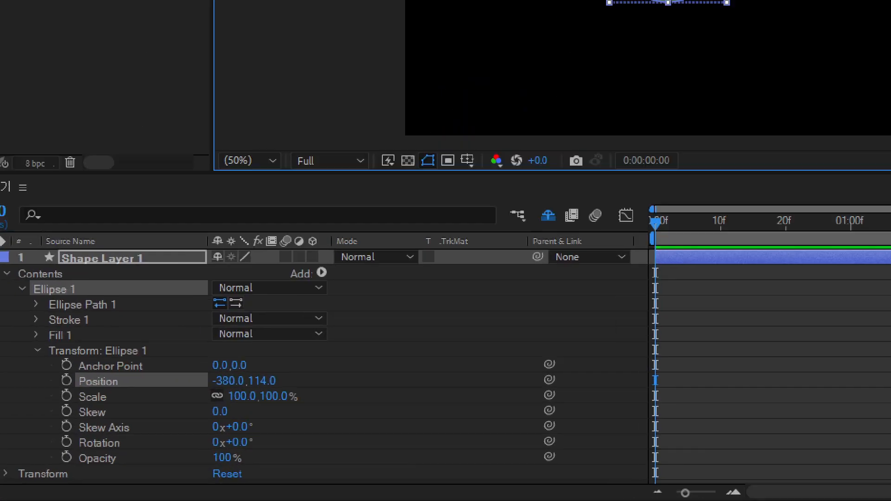
pyautogui.click(251, 347)
pyautogui.press('p')
pyautogui.moveTo(240, 367)
pyautogui.mouseDown()
pyautogui.moveTo(270, 385)
pyautogui.moveTo(313, 390)
pyautogui.mouseUp()
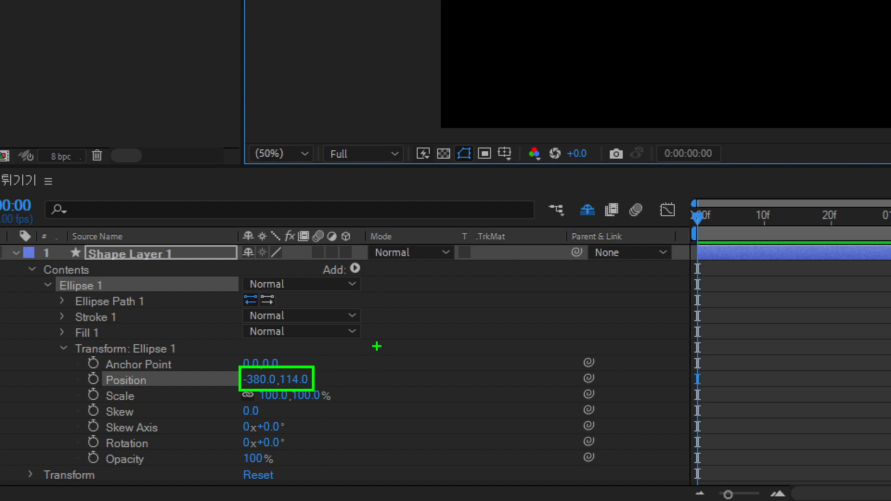
pyautogui.press('Escape')
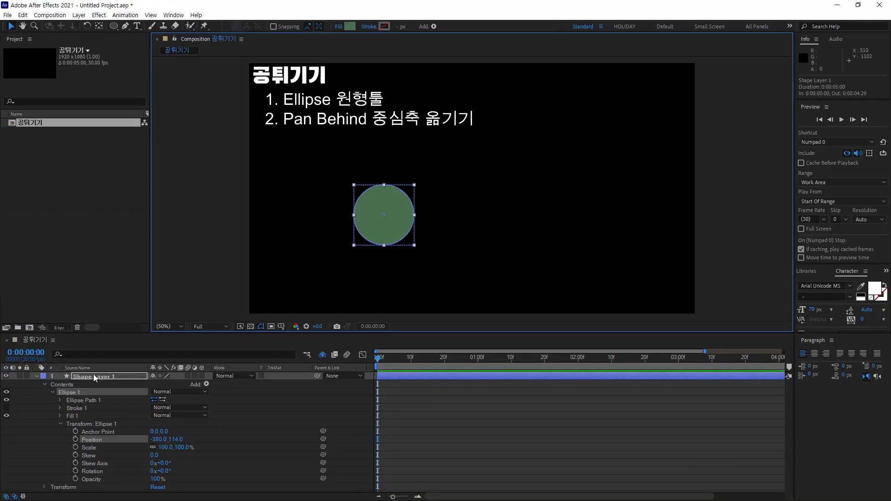
# Select Shape Layer 1 and examine where its anchor point lies relative to the offset circle
pyautogui.click(93, 375)
pyautogui.hotkey('ctrl', '2')
pyautogui.moveTo(478, 198); pyautogui.dragTo(483, 194)
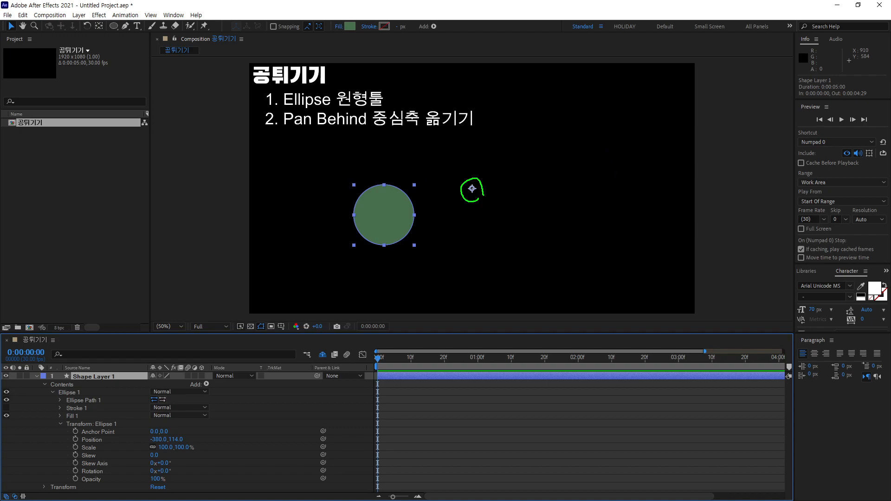
pyautogui.moveTo(392, 222)
pyautogui.mouseDown()
pyautogui.moveTo(496, 273)
pyautogui.moveTo(569, 207)
pyautogui.moveTo(549, 124)
pyautogui.moveTo(391, 116)
pyautogui.mouseUp()
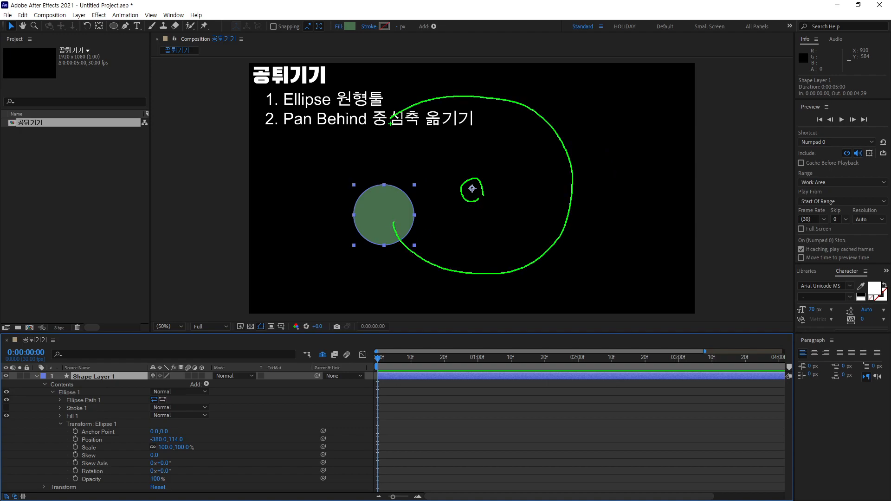
# Set the Position in Transform: Ellipse 1 to 0, 0 and select Shape Layer 1
pyautogui.press('Escape')
pyautogui.click(157, 439)
pyautogui.write('0')
pyautogui.press('Return')
pyautogui.write('0')
pyautogui.press('Return')
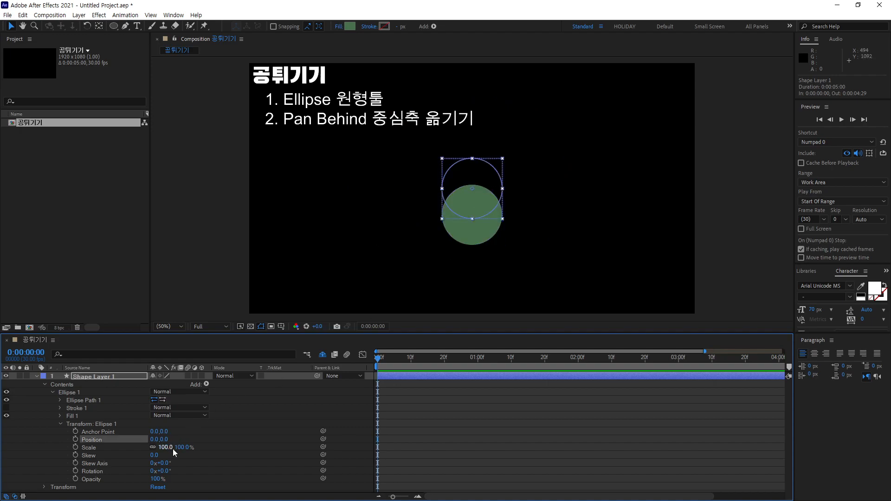
pyautogui.click(110, 375)
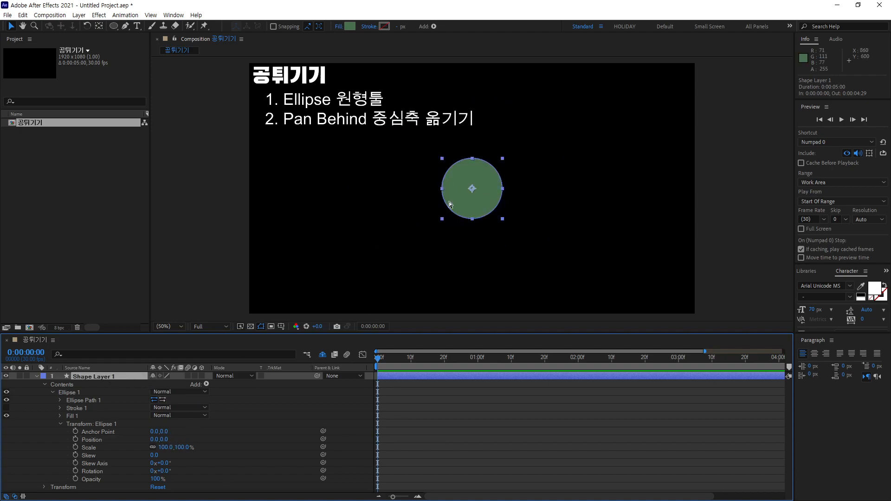
# Examine Anchor Point and Rotation in Transform: Ellipse 1 and compare that group with the separate Transform group of Shape Layer 1
pyautogui.moveTo(470, 173)
pyautogui.mouseDown()
pyautogui.moveTo(467, 202)
pyautogui.moveTo(484, 198)
pyautogui.moveTo(481, 178)
pyautogui.mouseUp()
pyautogui.moveTo(67, 424); pyautogui.dragTo(118, 436)
pyautogui.moveTo(74, 466); pyautogui.dragTo(111, 477)
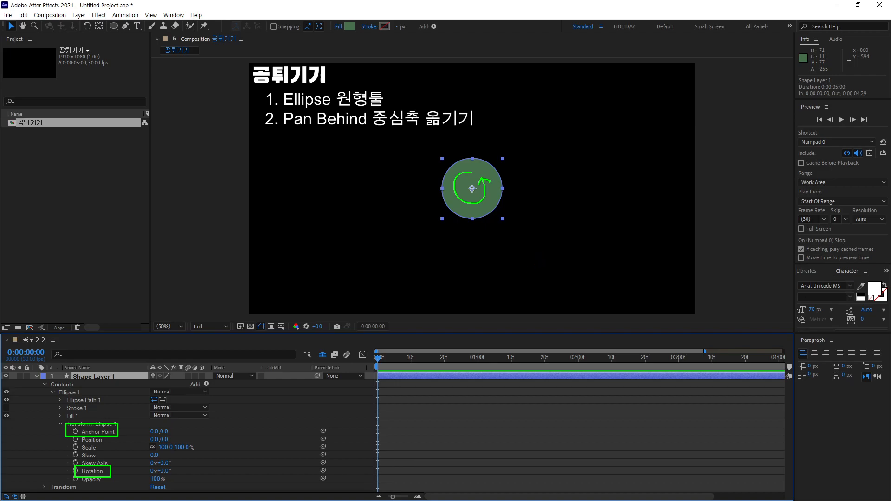
pyautogui.press('Escape')
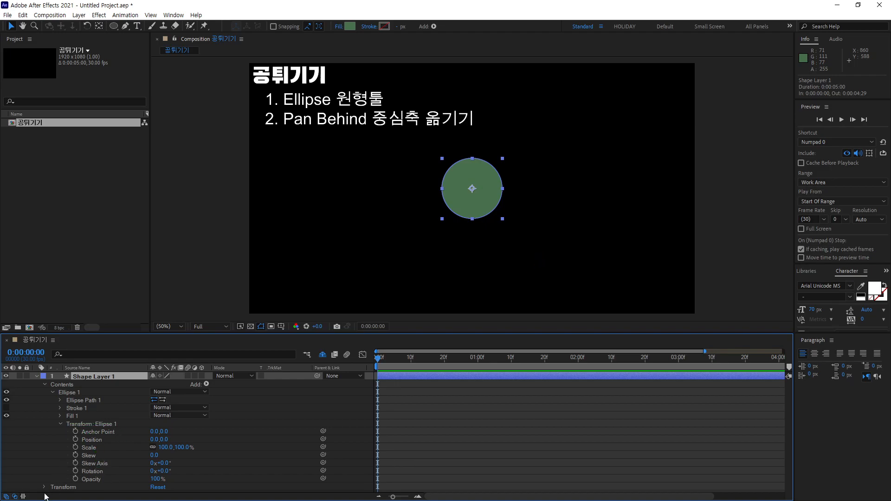
pyautogui.hotkey('ctrl', '1')
pyautogui.click(70, 469)
pyautogui.press('p')
pyautogui.moveTo(120, 339); pyautogui.dragTo(255, 357)
pyautogui.press('g')
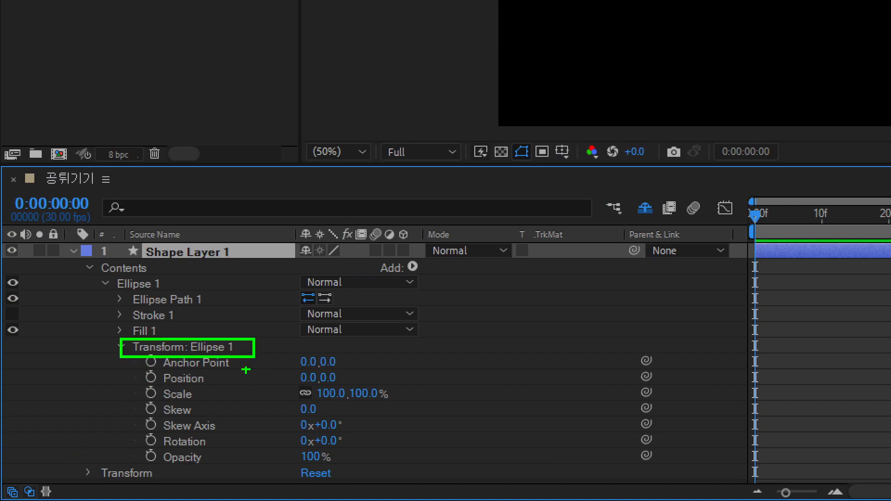
pyautogui.moveTo(117, 288); pyautogui.dragTo(66, 330)
pyautogui.moveTo(99, 466); pyautogui.dragTo(67, 450)
pyautogui.moveTo(134, 242); pyautogui.dragTo(258, 264)
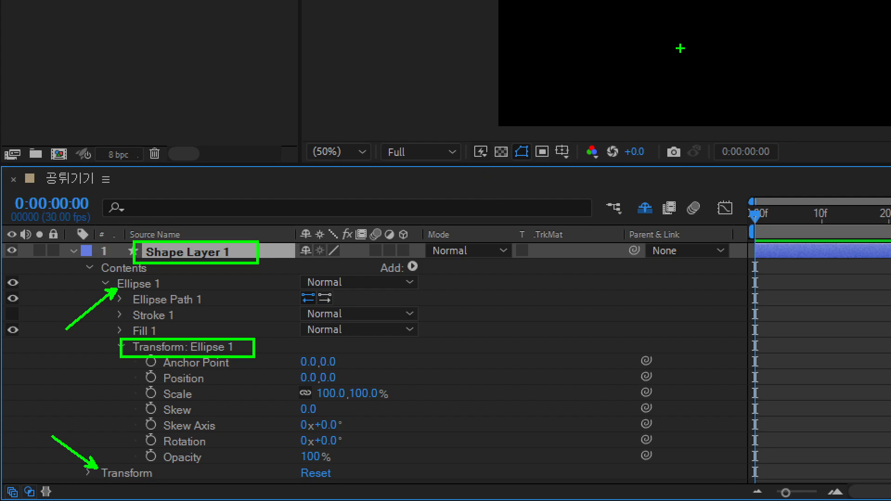
pyautogui.moveTo(186, 234); pyautogui.dragTo(165, 168)
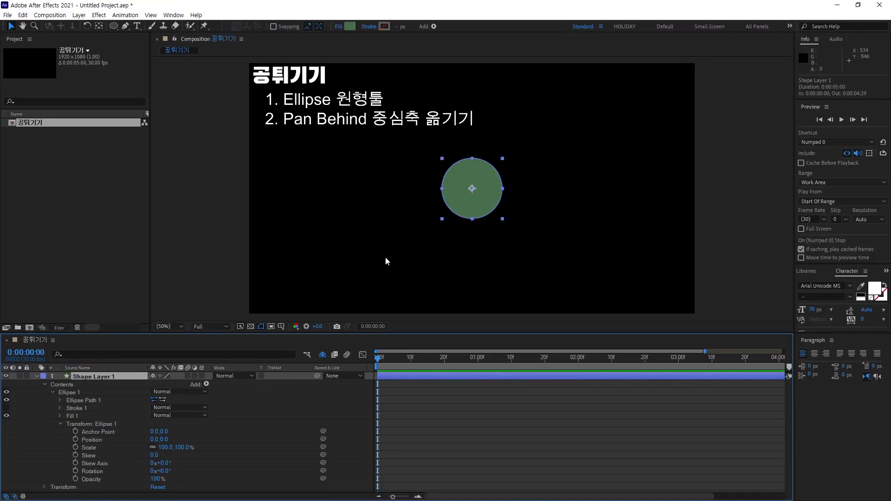
# Add a third line reading "3. 단축키 P, R, S, O" below the Pan Behind line of the numbered text
pyautogui.click(466, 121)
pyautogui.doubleClick(466, 121)
pyautogui.click(471, 122)
pyautogui.press('Return')
pyautogui.write('3. e')
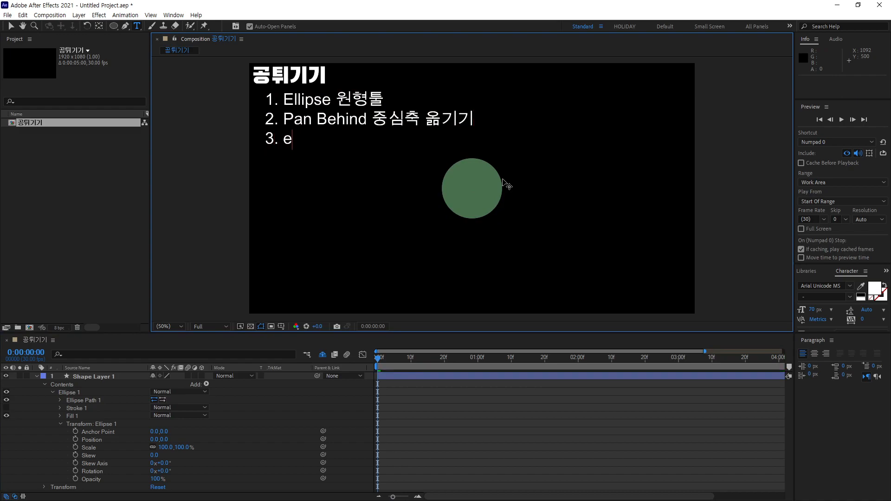
pyautogui.press('BackSpace')
pyautogui.write('단축키 P')
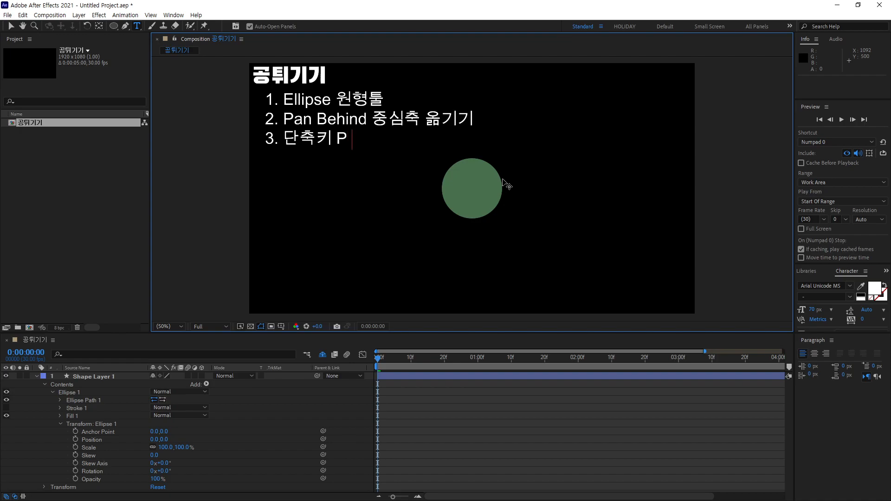
pyautogui.write(', R, S, O')
# Insert "(Position)" after the P in the third text line
pyautogui.press('Left')
pyautogui.press('Left')
pyautogui.press('Left')
pyautogui.press('Left')
pyautogui.press('Left')
pyautogui.press('Left')
pyautogui.press('Left')
pyautogui.press('Left')
pyautogui.press('Left')
pyautogui.write('(Position')
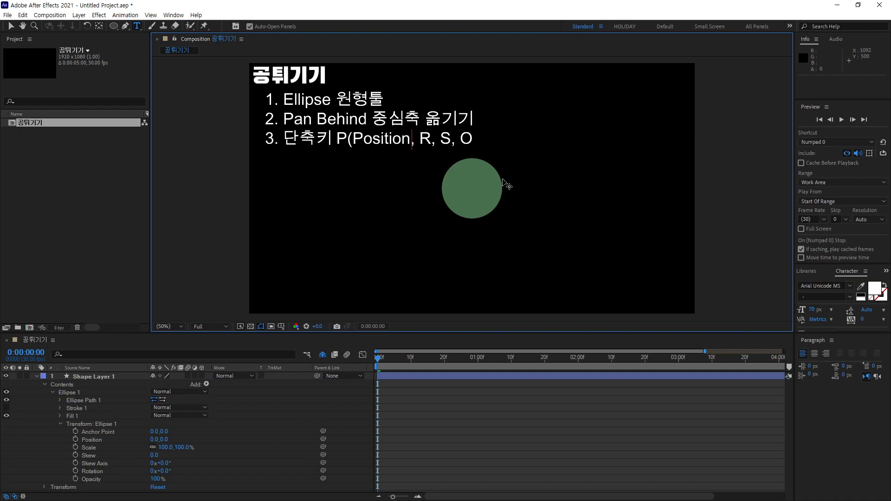
pyautogui.write(')')
# Insert "(Rotation)" after the R in the third text line
pyautogui.press('Right')
pyautogui.press('Right')
pyautogui.press('Right')
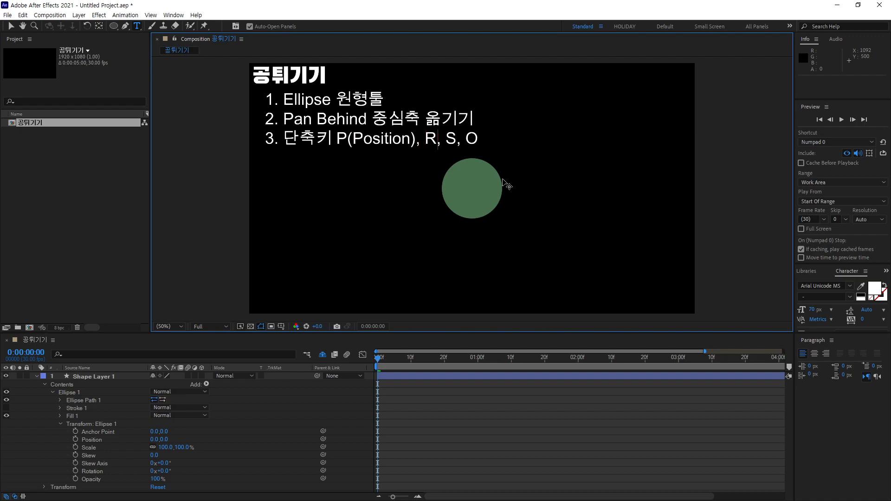
pyautogui.write('(T')
pyautogui.press('BackSpace')
pyautogui.write('Rotate')
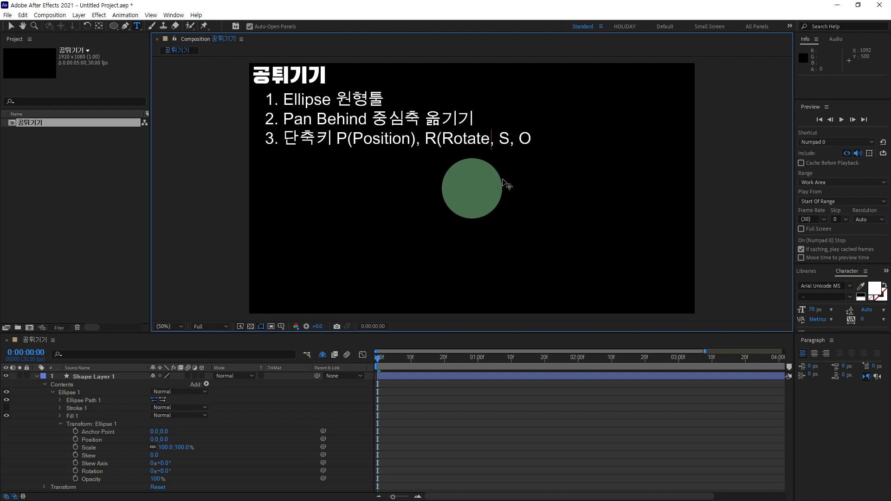
pyautogui.press('BackSpace')
pyautogui.write('ion')
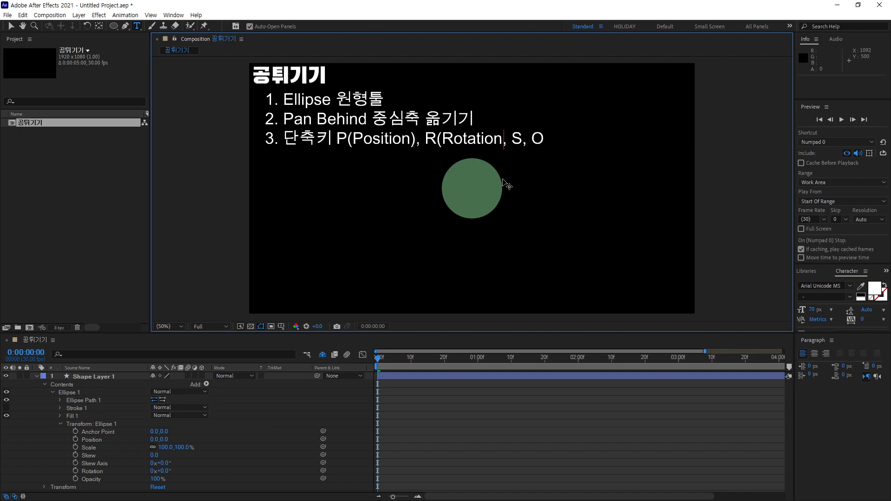
pyautogui.write(')')
# Insert "(Scale)" after the S in the third text line
pyautogui.press('Right')
pyautogui.press('Right')
pyautogui.press('Right')
pyautogui.write('(Scale')
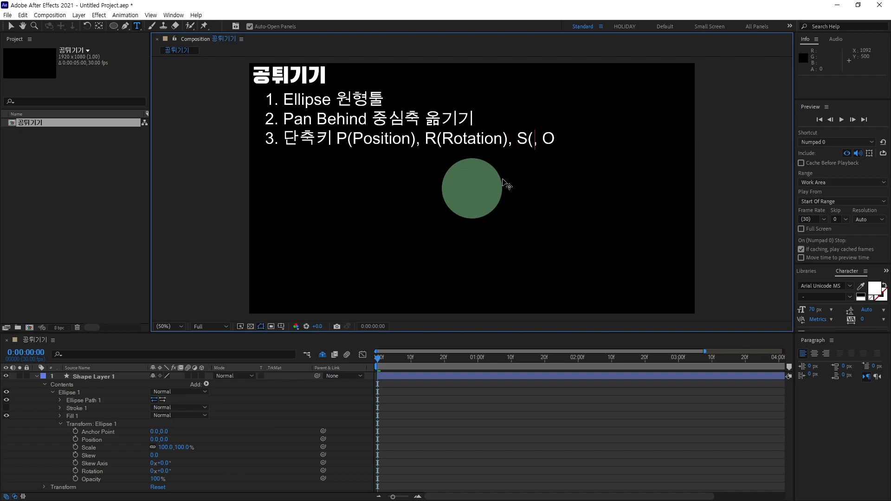
pyautogui.write(')')
# Change the O at the end of the third text line to "T(Opacity)"
pyautogui.press('Right')
pyautogui.press('Right')
pyautogui.press('Right')
pyautogui.write('(')
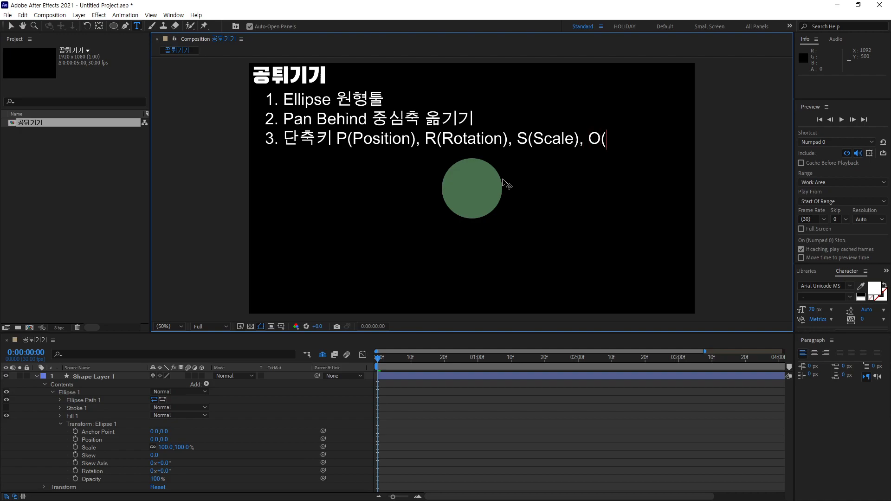
pyautogui.press('Delete')
pyautogui.write('T')
pyautogui.press('Right')
pyautogui.write('Opaci')
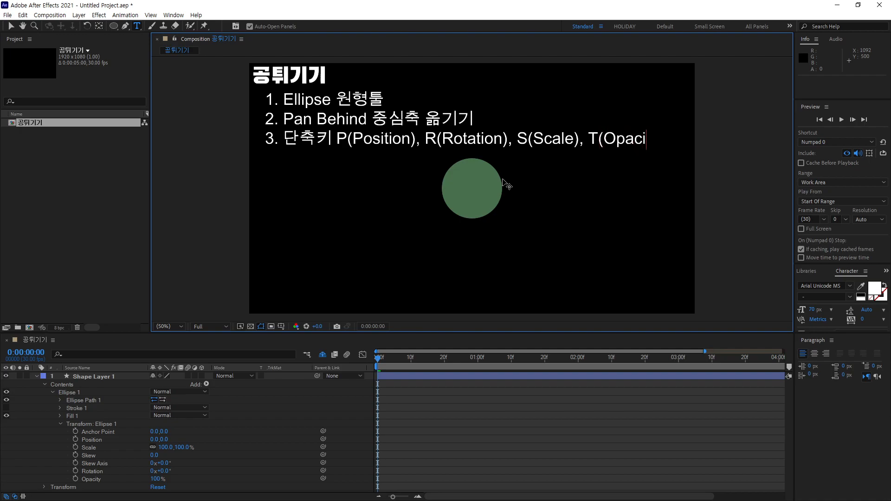
pyautogui.write('ty)')
# Review the four listed transform shortcuts and examine the Transform: Ellipse 1 and Transform groups of Shape Layer 1
pyautogui.moveTo(355, 156)
pyautogui.mouseDown()
pyautogui.moveTo(366, 181)
pyautogui.moveTo(376, 165)
pyautogui.moveTo(404, 173)
pyautogui.mouseUp()
pyautogui.moveTo(450, 148)
pyautogui.mouseDown()
pyautogui.moveTo(471, 148)
pyautogui.moveTo(474, 163)
pyautogui.moveTo(525, 152)
pyautogui.moveTo(526, 169)
pyautogui.moveTo(541, 159)
pyautogui.moveTo(616, 158)
pyautogui.moveTo(624, 171)
pyautogui.moveTo(645, 158)
pyautogui.moveTo(650, 173)
pyautogui.moveTo(665, 157)
pyautogui.moveTo(677, 171)
pyautogui.mouseUp()
pyautogui.click(689, 172)
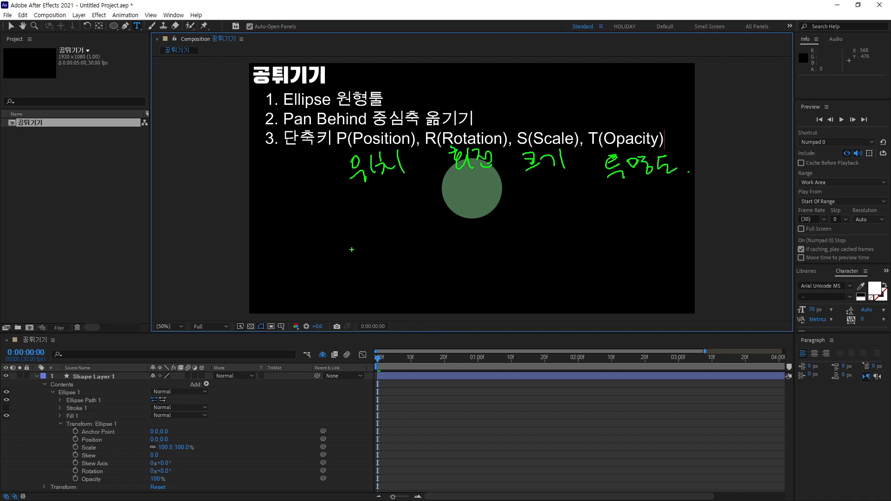
pyautogui.moveTo(64, 371)
pyautogui.mouseDown()
pyautogui.moveTo(89, 383)
pyautogui.moveTo(126, 383)
pyautogui.mouseUp()
pyautogui.moveTo(133, 372); pyautogui.dragTo(238, 254)
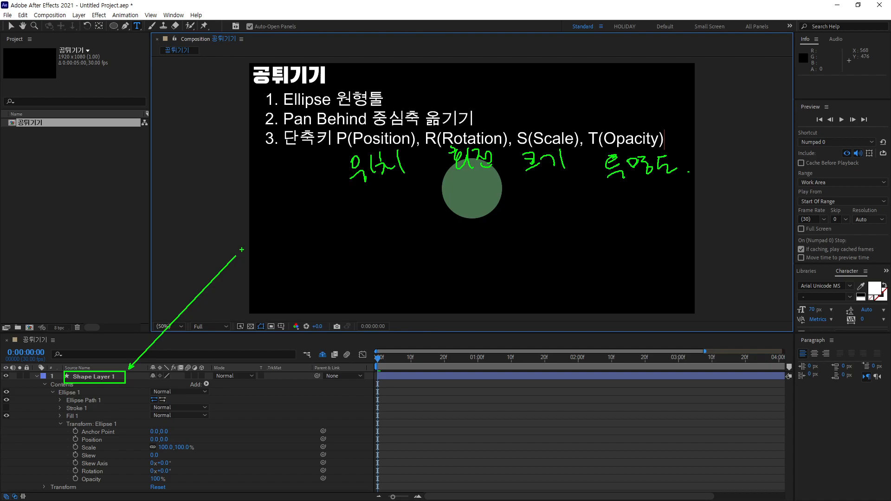
pyautogui.moveTo(120, 445)
pyautogui.mouseDown()
pyautogui.moveTo(68, 443)
pyautogui.moveTo(127, 449)
pyautogui.mouseUp()
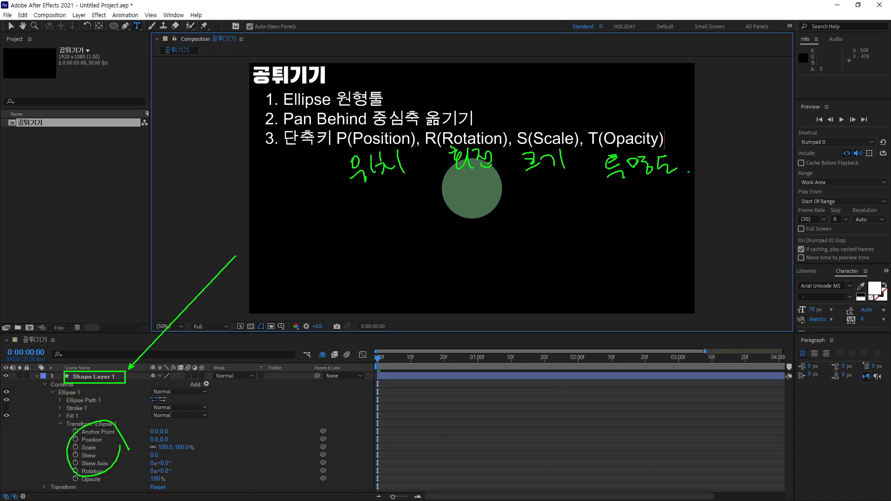
pyautogui.moveTo(41, 481); pyautogui.dragTo(85, 496)
pyautogui.press('Escape')
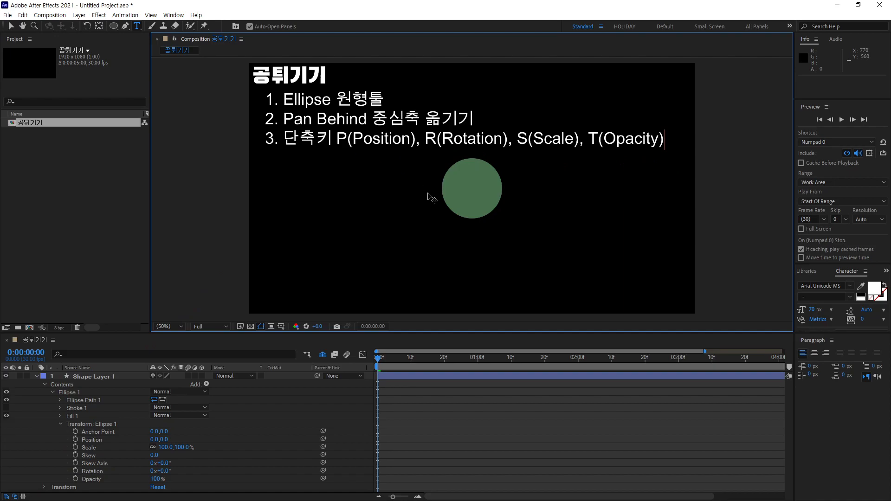
# Finish the text editing and move Shape Layer 1 with the Selection tool onto the start of the numbered lines, to Position 286, 274
pyautogui.click(11, 26)
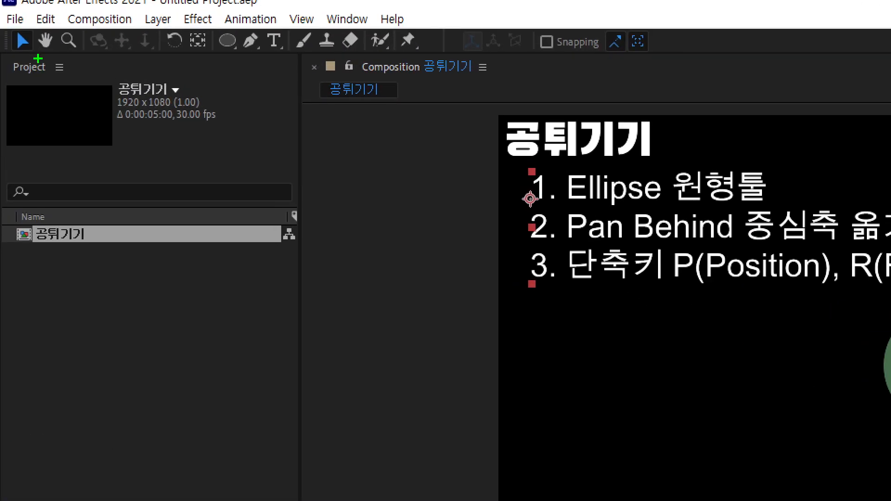
pyautogui.moveTo(38, 59)
pyautogui.mouseDown()
pyautogui.moveTo(2, 37)
pyautogui.moveTo(28, 19)
pyautogui.moveTo(45, 33)
pyautogui.moveTo(43, 58)
pyautogui.mouseUp()
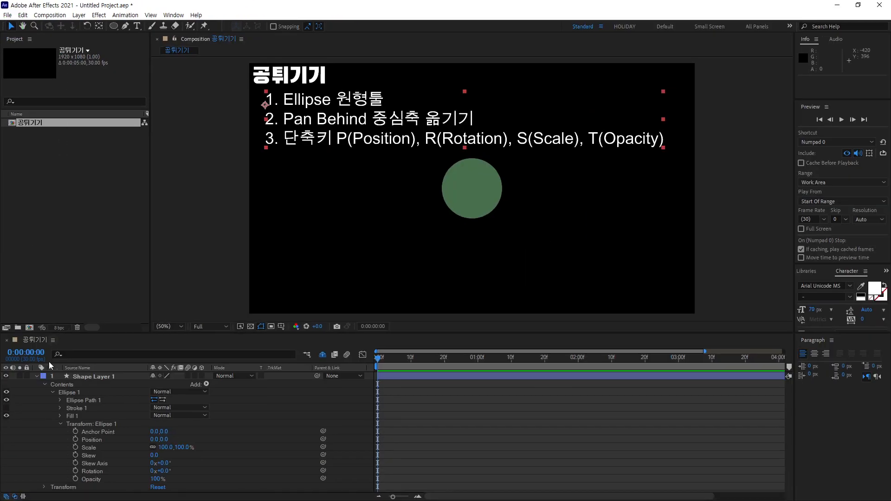
pyautogui.click(93, 376)
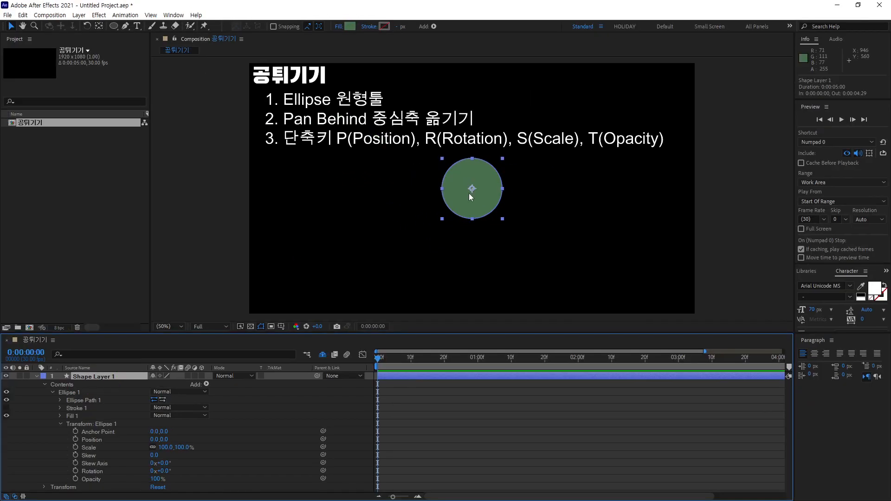
pyautogui.moveTo(468, 193)
pyautogui.mouseDown()
pyautogui.moveTo(314, 135)
pyautogui.moveTo(326, 134)
pyautogui.mouseUp()
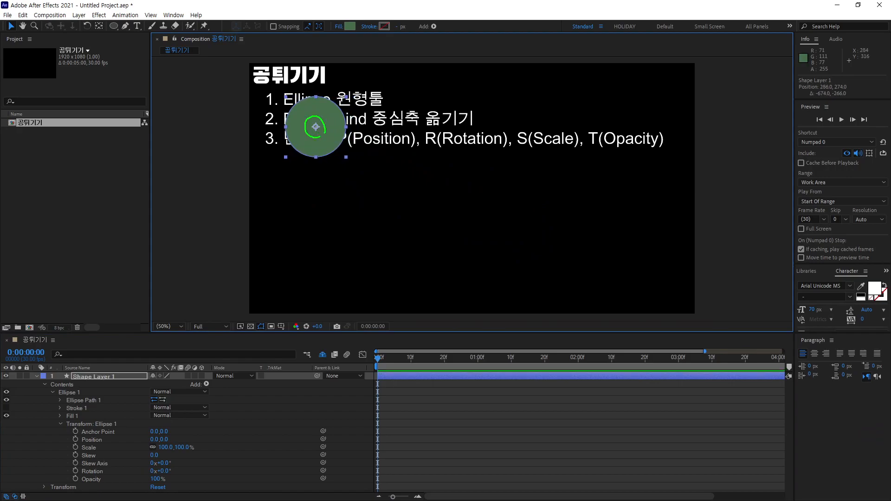
pyautogui.press('Escape')
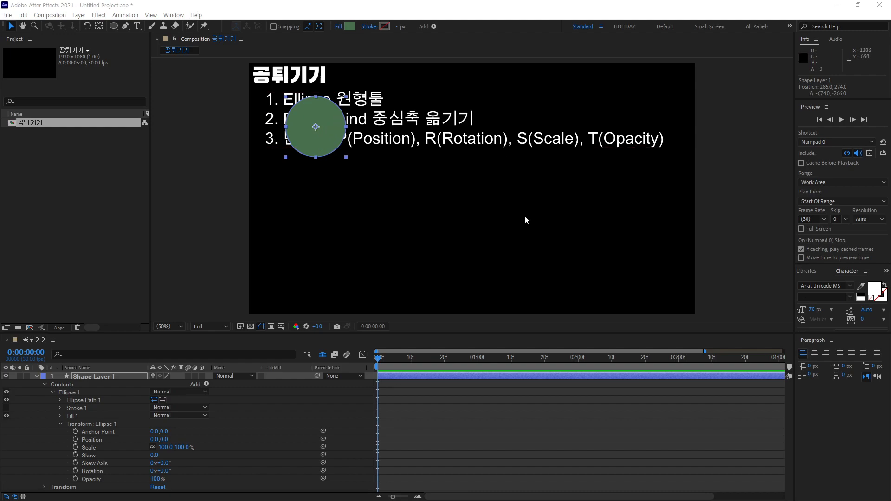
# Select Shape Layer 1 and show only its Position property in the timeline
pyautogui.click(106, 375)
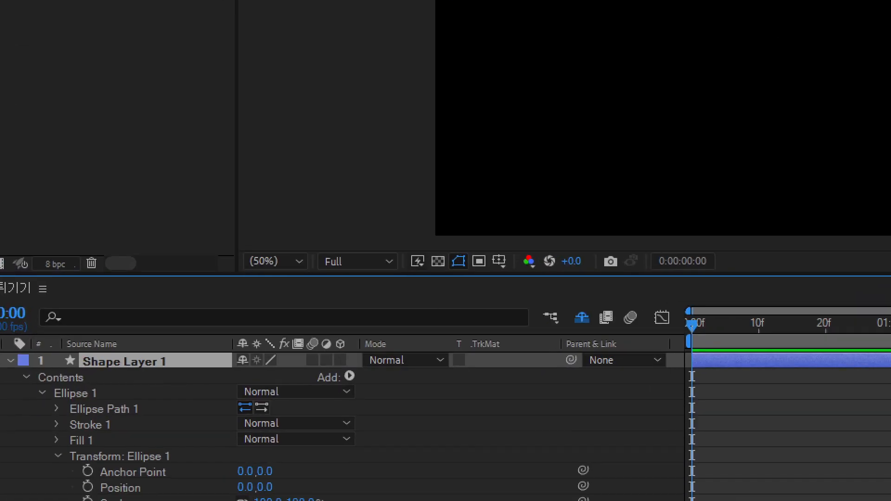
pyautogui.moveTo(162, 374)
pyautogui.mouseDown()
pyautogui.moveTo(98, 329)
pyautogui.moveTo(175, 378)
pyautogui.mouseUp()
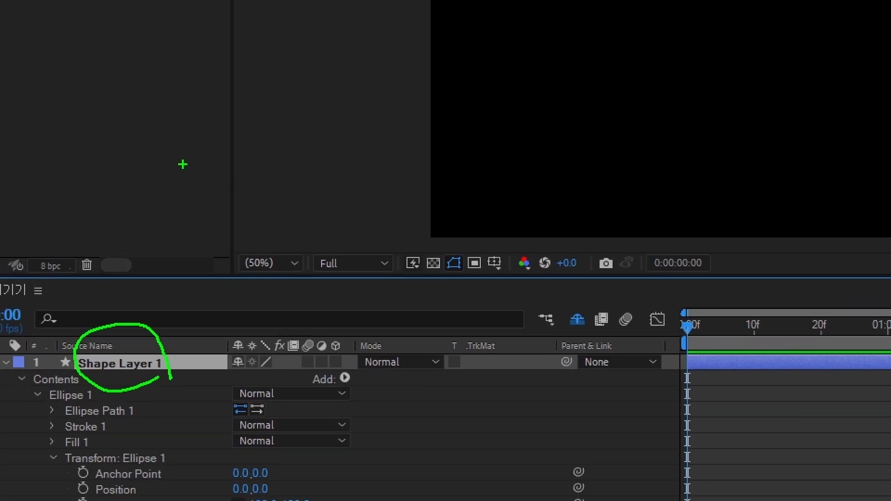
pyautogui.moveTo(182, 164)
pyautogui.mouseDown()
pyautogui.moveTo(202, 227)
pyautogui.moveTo(184, 153)
pyautogui.moveTo(208, 196)
pyautogui.mouseUp()
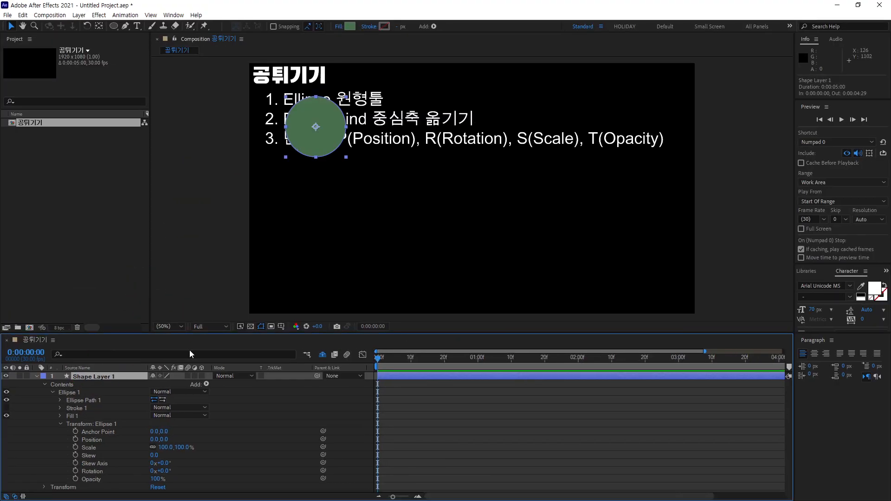
pyautogui.press('p')
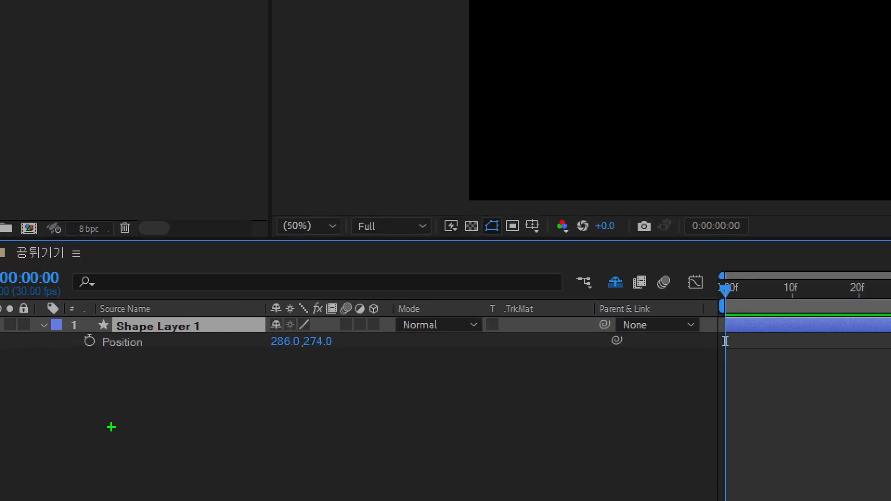
pyautogui.moveTo(53, 377); pyautogui.dragTo(118, 393)
pyautogui.moveTo(207, 360); pyautogui.dragTo(342, 354)
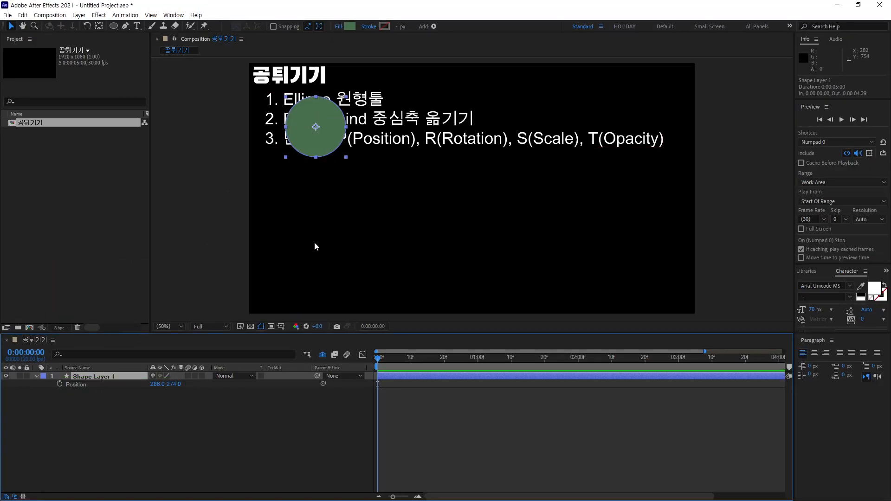
pyautogui.moveTo(329, 203)
pyautogui.mouseDown()
pyautogui.moveTo(324, 219)
pyautogui.moveTo(334, 193)
pyautogui.moveTo(378, 195)
pyautogui.moveTo(398, 177)
pyautogui.moveTo(406, 188)
pyautogui.moveTo(450, 152)
pyautogui.moveTo(470, 173)
pyautogui.mouseUp()
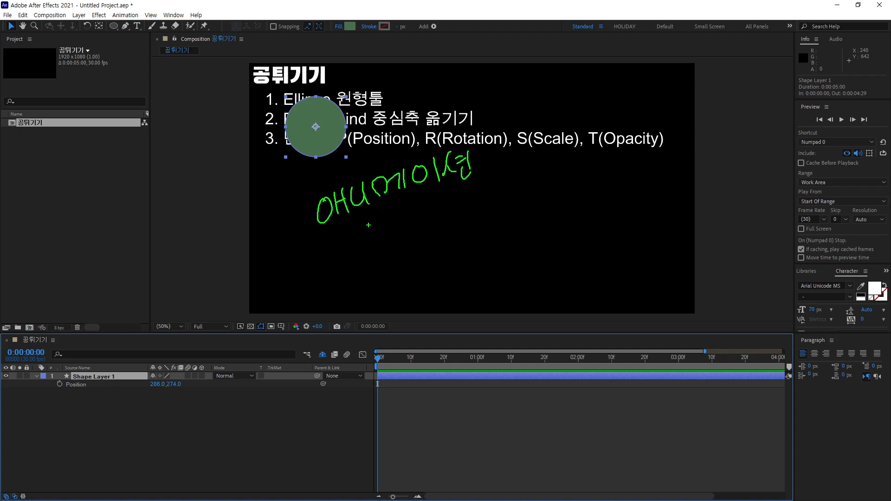
pyautogui.moveTo(393, 213)
pyautogui.mouseDown()
pyautogui.moveTo(402, 230)
pyautogui.moveTo(436, 209)
pyautogui.moveTo(448, 221)
pyautogui.moveTo(387, 231)
pyautogui.moveTo(441, 227)
pyautogui.mouseUp()
pyautogui.moveTo(348, 264)
pyautogui.mouseDown()
pyautogui.moveTo(336, 280)
pyautogui.moveTo(347, 266)
pyautogui.mouseUp()
pyautogui.moveTo(361, 250)
pyautogui.mouseDown()
pyautogui.moveTo(365, 271)
pyautogui.moveTo(379, 275)
pyautogui.moveTo(361, 297)
pyautogui.moveTo(371, 302)
pyautogui.moveTo(357, 311)
pyautogui.moveTo(370, 307)
pyautogui.mouseUp()
pyautogui.moveTo(552, 229); pyautogui.dragTo(552, 249)
pyautogui.moveTo(567, 216)
pyautogui.mouseDown()
pyautogui.moveTo(565, 232)
pyautogui.moveTo(585, 244)
pyautogui.mouseUp()
pyautogui.click(587, 242)
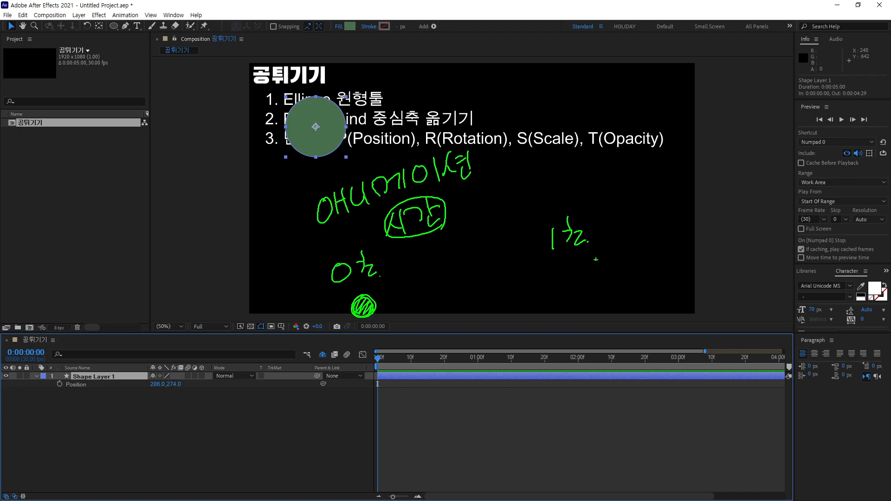
pyautogui.moveTo(575, 276)
pyautogui.mouseDown()
pyautogui.moveTo(572, 292)
pyautogui.moveTo(586, 276)
pyautogui.moveTo(590, 284)
pyautogui.moveTo(387, 290)
pyautogui.mouseUp()
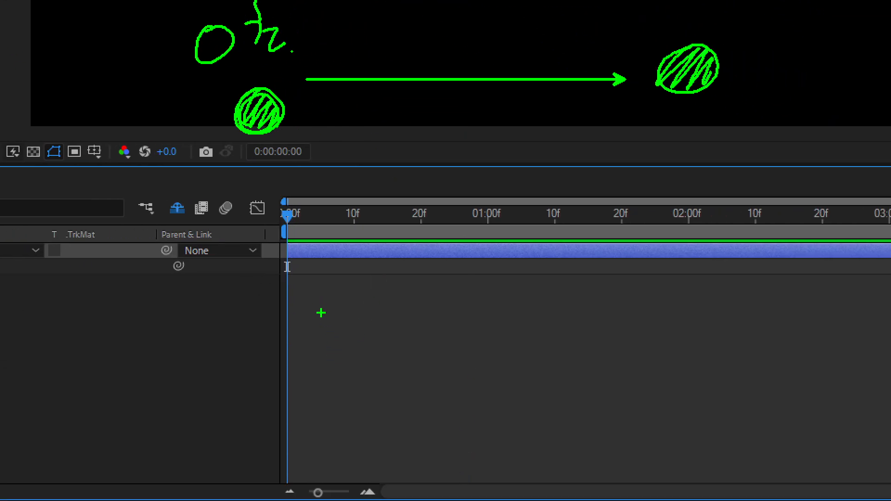
pyautogui.moveTo(301, 235)
pyautogui.mouseDown()
pyautogui.moveTo(270, 204)
pyautogui.moveTo(292, 198)
pyautogui.moveTo(309, 212)
pyautogui.moveTo(303, 239)
pyautogui.mouseUp()
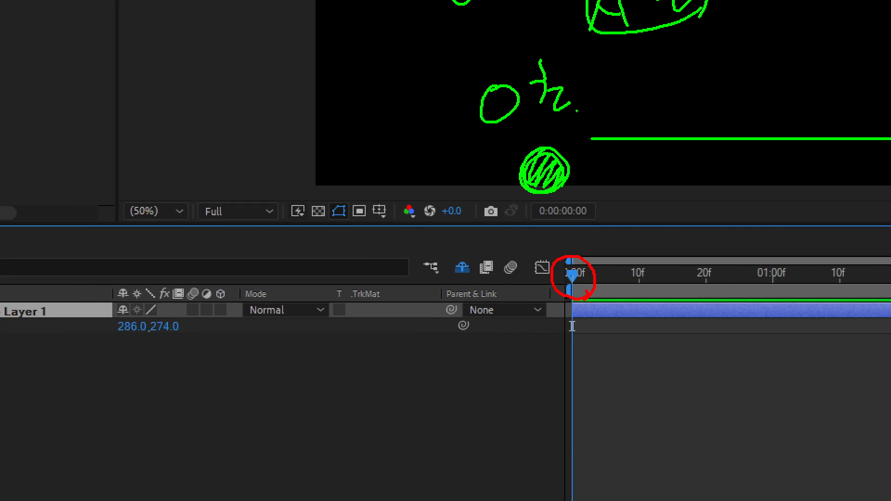
pyautogui.moveTo(5, 230); pyautogui.dragTo(99, 282)
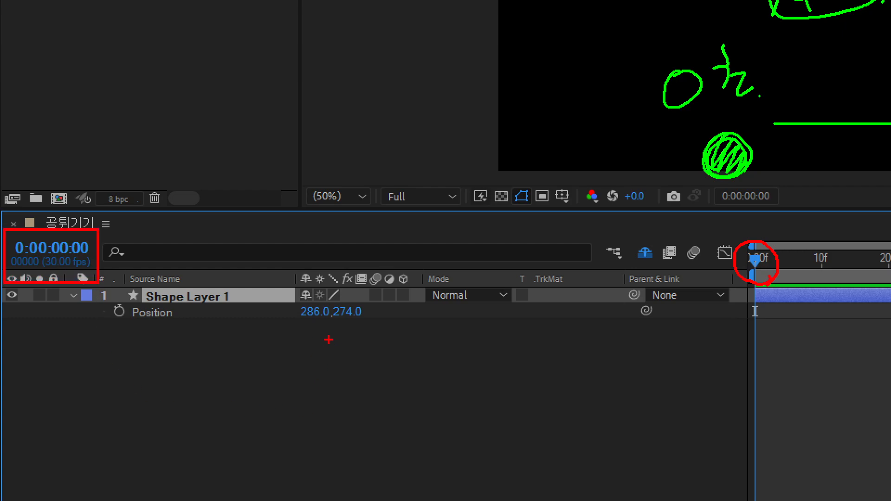
pyautogui.press('Escape')
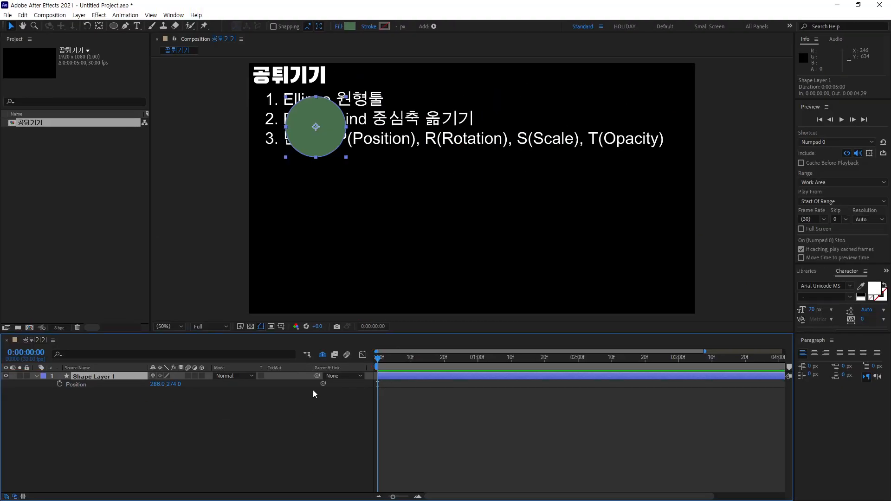
# Return the playhead to 0:00:00:00 and turn on Position keyframing for Shape Layer 1 to set its first keyframe
pyautogui.moveTo(379, 363); pyautogui.dragTo(479, 374)
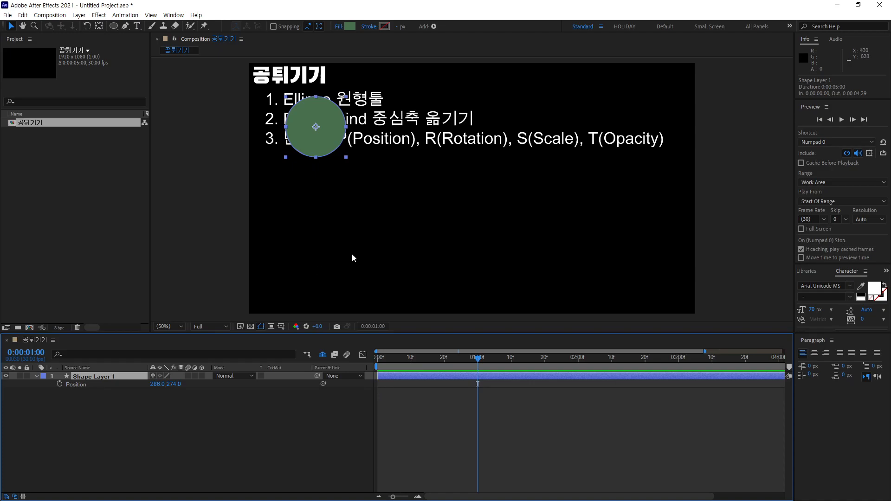
pyautogui.moveTo(471, 371); pyautogui.dragTo(363, 383)
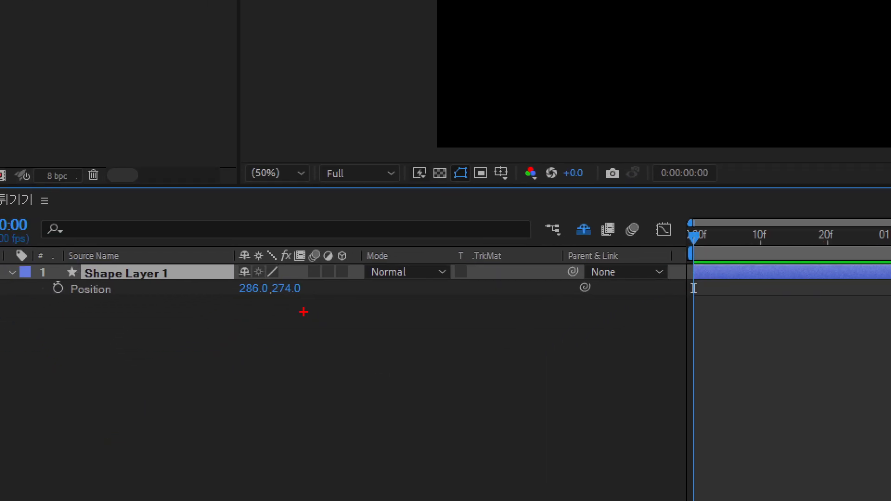
pyautogui.moveTo(183, 396); pyautogui.dragTo(145, 374)
pyautogui.moveTo(230, 268)
pyautogui.mouseDown()
pyautogui.moveTo(305, 259)
pyautogui.moveTo(325, 315)
pyautogui.mouseUp()
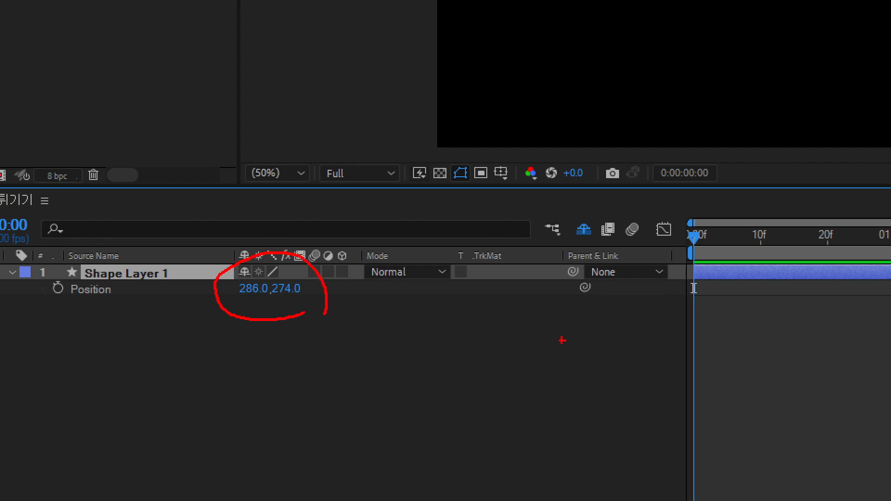
pyautogui.moveTo(707, 251)
pyautogui.mouseDown()
pyautogui.moveTo(692, 262)
pyautogui.moveTo(672, 223)
pyautogui.moveTo(720, 219)
pyautogui.moveTo(719, 247)
pyautogui.mouseUp()
pyautogui.moveTo(710, 194)
pyautogui.mouseDown()
pyautogui.moveTo(707, 153)
pyautogui.moveTo(722, 198)
pyautogui.mouseUp()
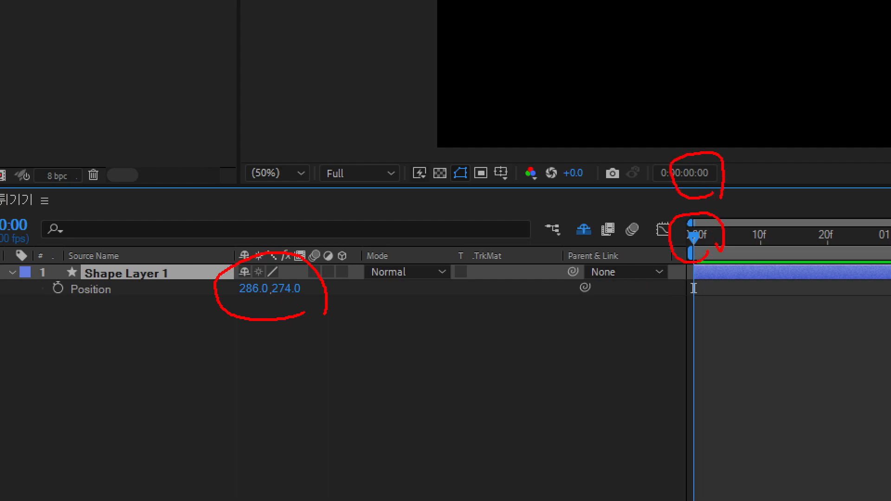
pyautogui.moveTo(72, 295); pyautogui.dragTo(43, 291)
pyautogui.press('Escape')
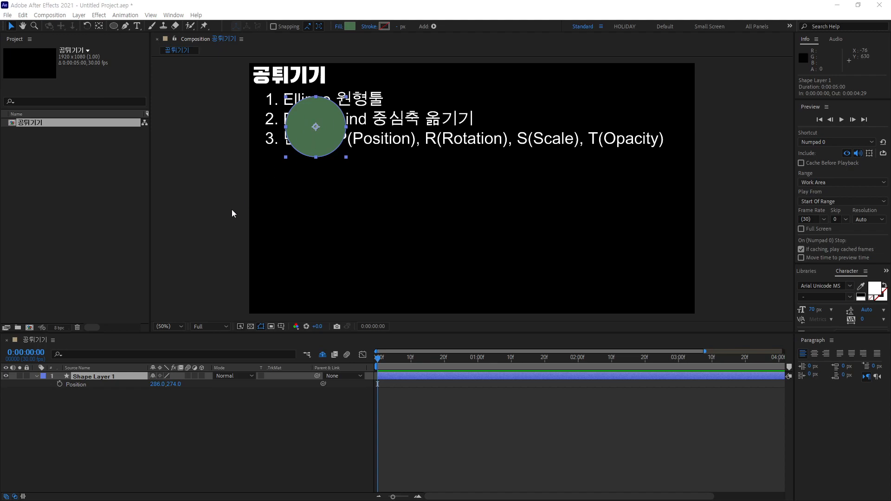
pyautogui.click(60, 384)
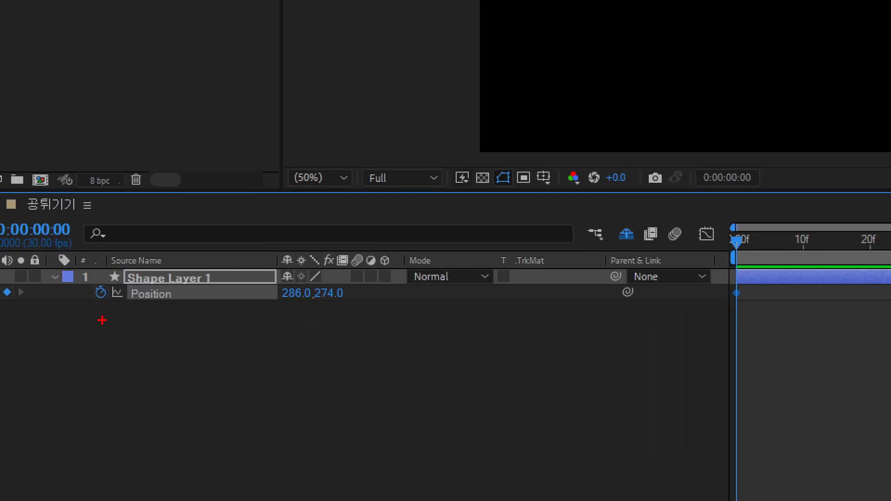
pyautogui.moveTo(109, 305)
pyautogui.mouseDown()
pyautogui.moveTo(79, 300)
pyautogui.moveTo(101, 273)
pyautogui.moveTo(117, 308)
pyautogui.mouseUp()
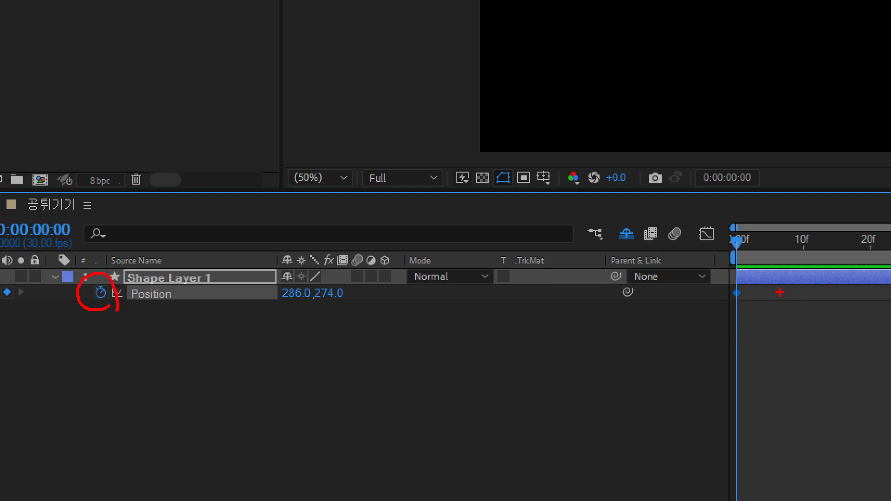
pyautogui.moveTo(744, 284)
pyautogui.mouseDown()
pyautogui.moveTo(726, 306)
pyautogui.moveTo(751, 303)
pyautogui.mouseUp()
pyautogui.moveTo(447, 319)
pyautogui.mouseDown()
pyautogui.moveTo(425, 364)
pyautogui.moveTo(446, 330)
pyautogui.moveTo(489, 371)
pyautogui.moveTo(453, 421)
pyautogui.mouseUp()
pyautogui.moveTo(425, 383); pyautogui.dragTo(457, 422)
pyautogui.moveTo(446, 331)
pyautogui.mouseDown()
pyautogui.moveTo(430, 388)
pyautogui.moveTo(465, 344)
pyautogui.moveTo(449, 403)
pyautogui.mouseUp()
pyautogui.moveTo(480, 368); pyautogui.dragTo(466, 414)
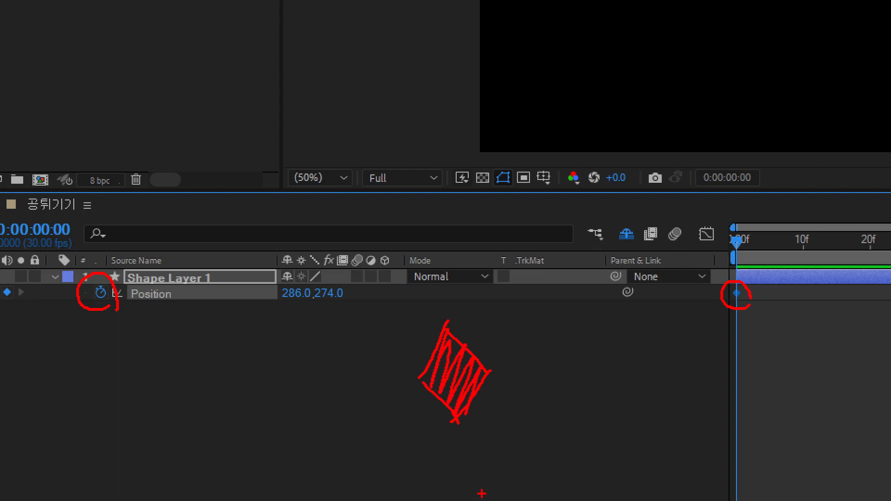
pyautogui.moveTo(499, 355); pyautogui.dragTo(543, 325)
pyautogui.moveTo(565, 296); pyautogui.dragTo(572, 347)
pyautogui.moveTo(590, 316)
pyautogui.mouseDown()
pyautogui.moveTo(590, 336)
pyautogui.moveTo(614, 315)
pyautogui.moveTo(642, 318)
pyautogui.moveTo(639, 352)
pyautogui.mouseUp()
pyautogui.moveTo(680, 290)
pyautogui.mouseDown()
pyautogui.moveTo(672, 321)
pyautogui.moveTo(716, 284)
pyautogui.moveTo(741, 282)
pyautogui.moveTo(784, 254)
pyautogui.moveTo(808, 277)
pyautogui.mouseUp()
pyautogui.click(836, 280)
pyautogui.moveTo(863, 294); pyautogui.dragTo(328, 497)
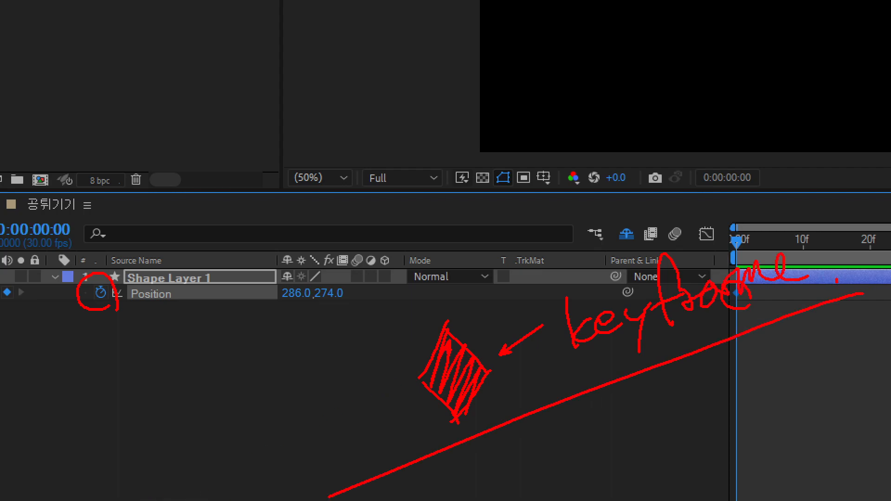
pyautogui.moveTo(125, 305); pyautogui.dragTo(269, 304)
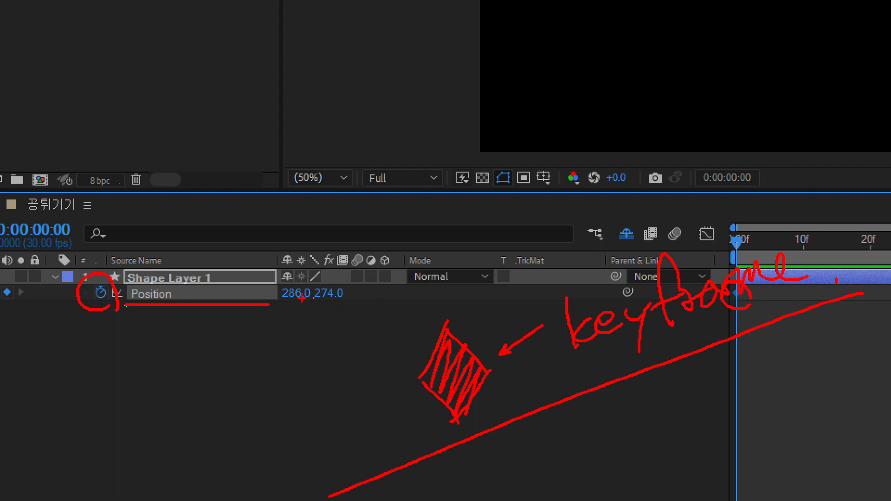
pyautogui.moveTo(274, 277)
pyautogui.mouseDown()
pyautogui.moveTo(333, 308)
pyautogui.moveTo(363, 306)
pyautogui.mouseUp()
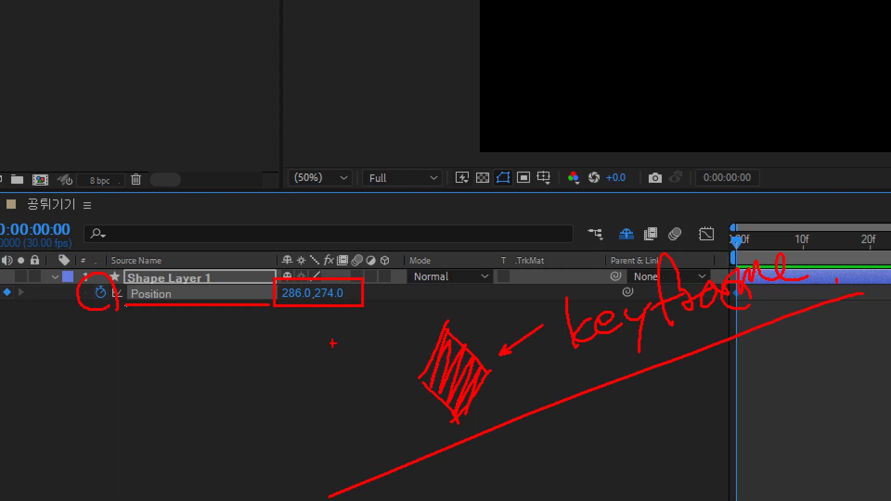
pyautogui.moveTo(424, 352); pyautogui.dragTo(361, 303)
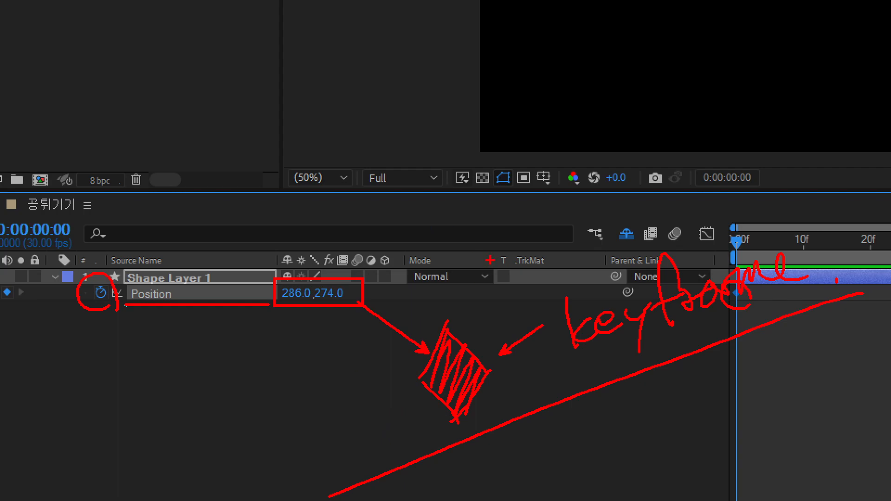
pyautogui.press('Escape')
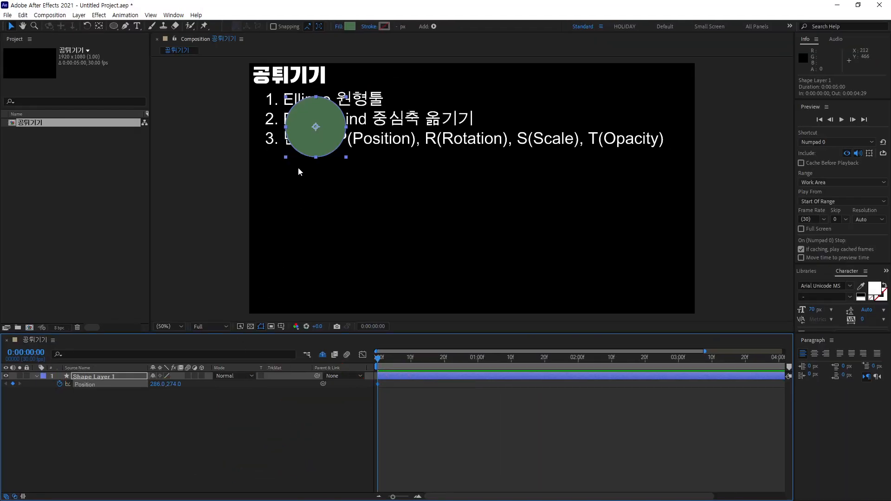
pyautogui.moveTo(313, 265); pyautogui.dragTo(313, 158)
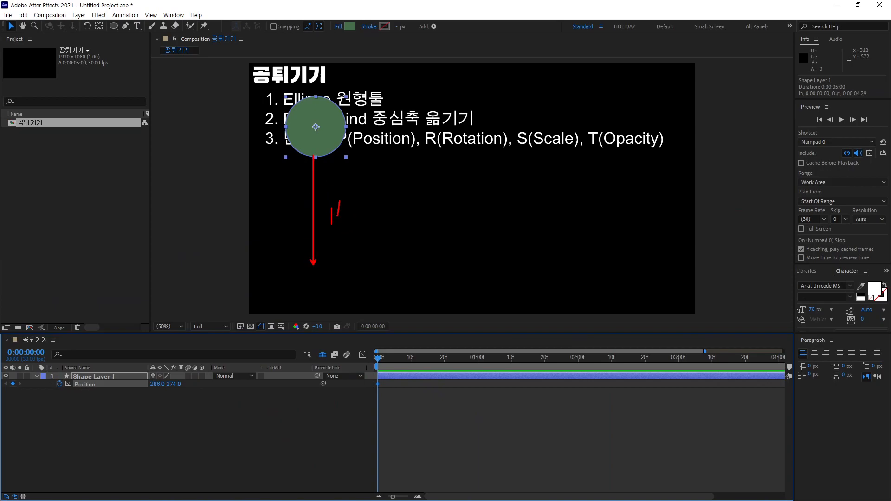
pyautogui.moveTo(339, 208); pyautogui.dragTo(352, 207)
pyautogui.moveTo(370, 197); pyautogui.dragTo(362, 231)
pyautogui.moveTo(355, 212); pyautogui.dragTo(375, 210)
pyautogui.press('Escape')
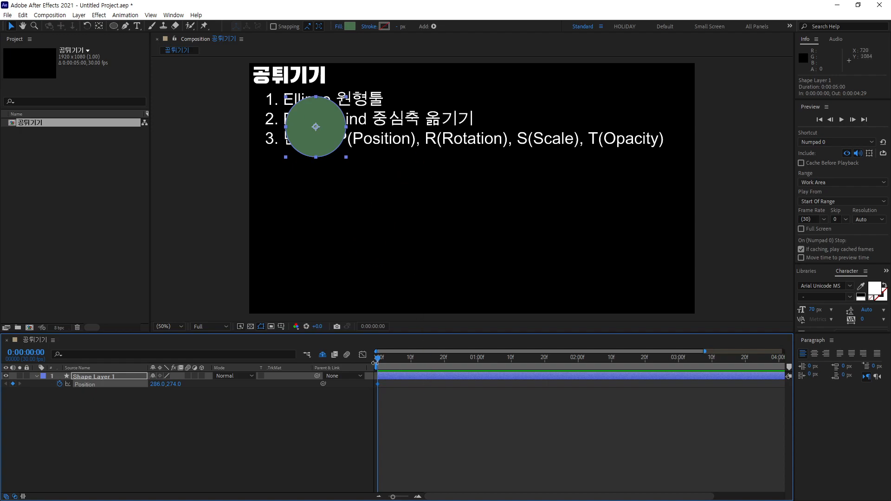
# Try to place the playhead at 0:00:00:15 by scrubbing through the timeline
pyautogui.moveTo(379, 360)
pyautogui.mouseDown()
pyautogui.moveTo(411, 360)
pyautogui.moveTo(383, 359)
pyautogui.moveTo(397, 358)
pyautogui.mouseUp()
pyautogui.moveTo(343, 293); pyautogui.dragTo(388, 323)
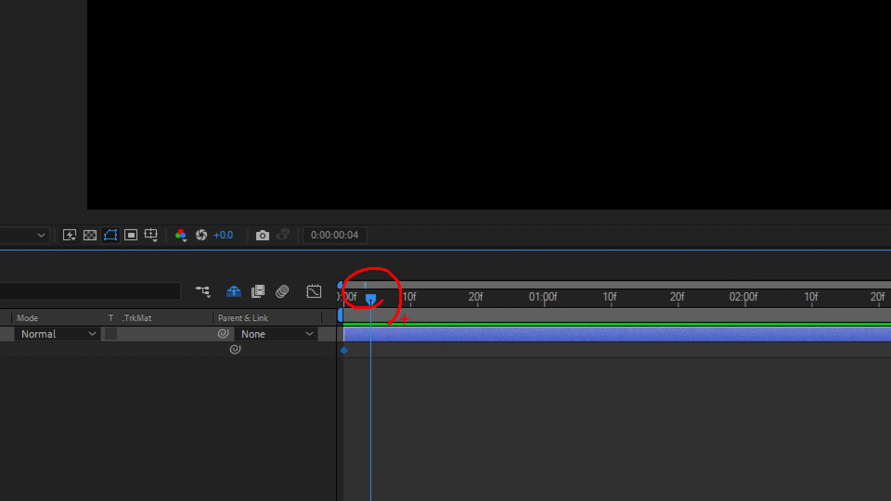
pyautogui.moveTo(410, 277); pyautogui.dragTo(415, 353)
pyautogui.moveTo(482, 279); pyautogui.dragTo(479, 357)
pyautogui.moveTo(548, 269); pyautogui.dragTo(553, 342)
pyautogui.moveTo(445, 273); pyautogui.dragTo(444, 373)
pyautogui.press('Escape')
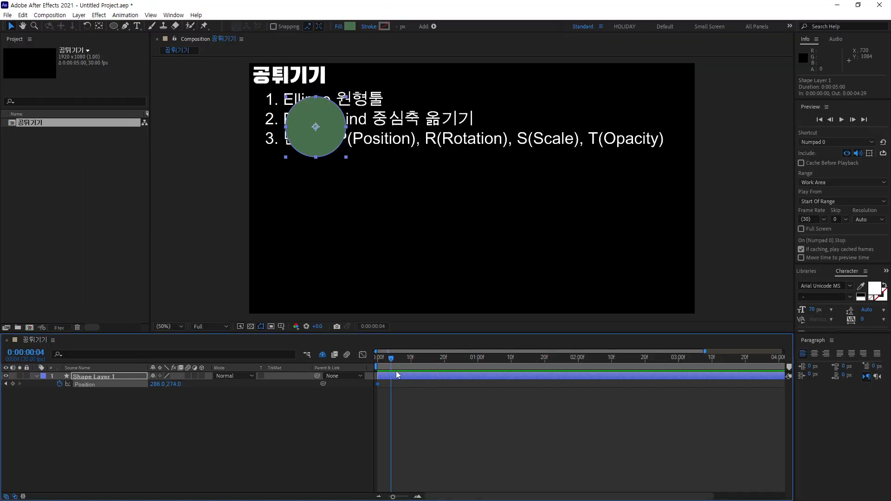
pyautogui.moveTo(392, 359); pyautogui.dragTo(430, 368)
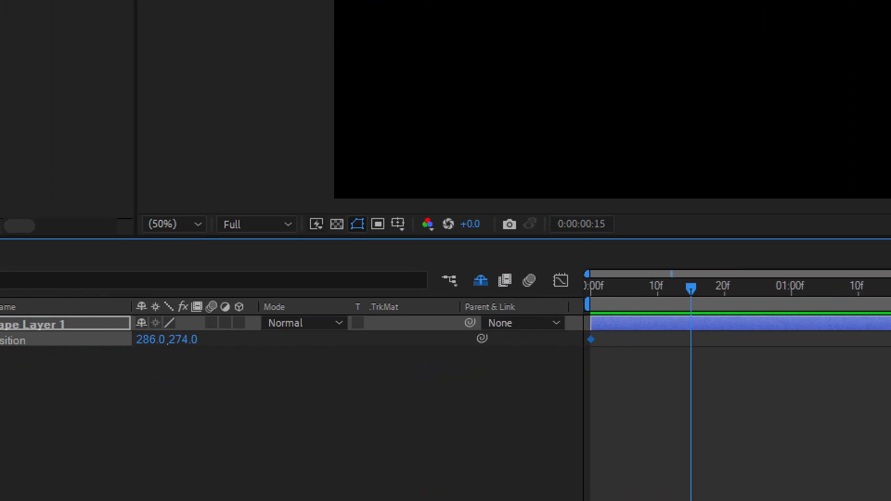
pyautogui.moveTo(108, 280)
pyautogui.mouseDown()
pyautogui.moveTo(81, 293)
pyautogui.moveTo(46, 269)
pyautogui.moveTo(65, 238)
pyautogui.moveTo(118, 269)
pyautogui.mouseUp()
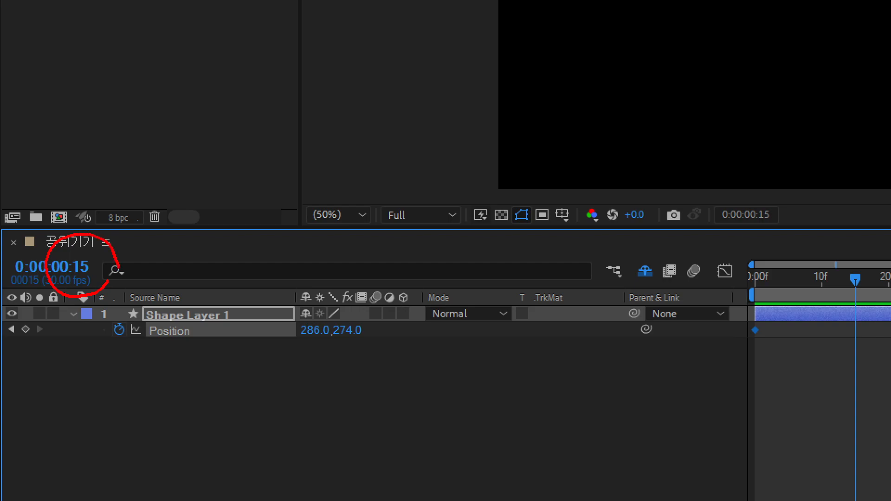
pyautogui.press('Escape')
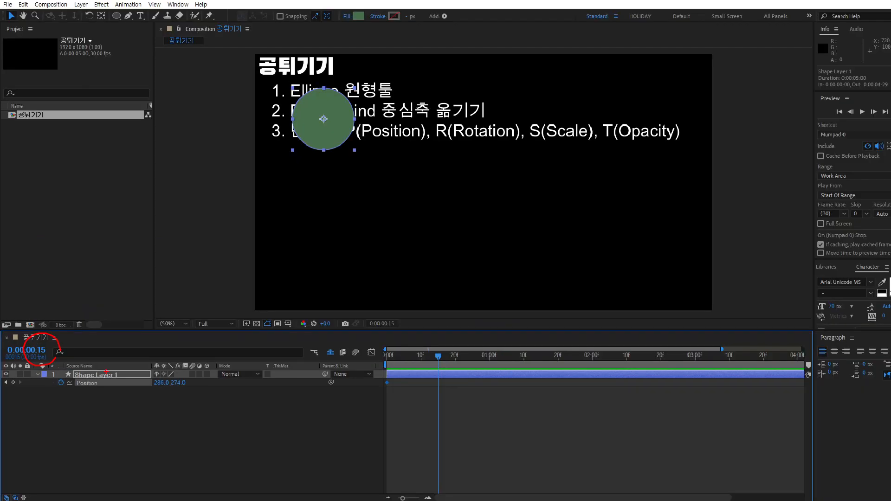
pyautogui.moveTo(426, 360)
pyautogui.mouseDown()
pyautogui.moveTo(457, 358)
pyautogui.moveTo(388, 358)
pyautogui.moveTo(561, 358)
pyautogui.moveTo(378, 358)
pyautogui.moveTo(428, 370)
pyautogui.mouseUp()
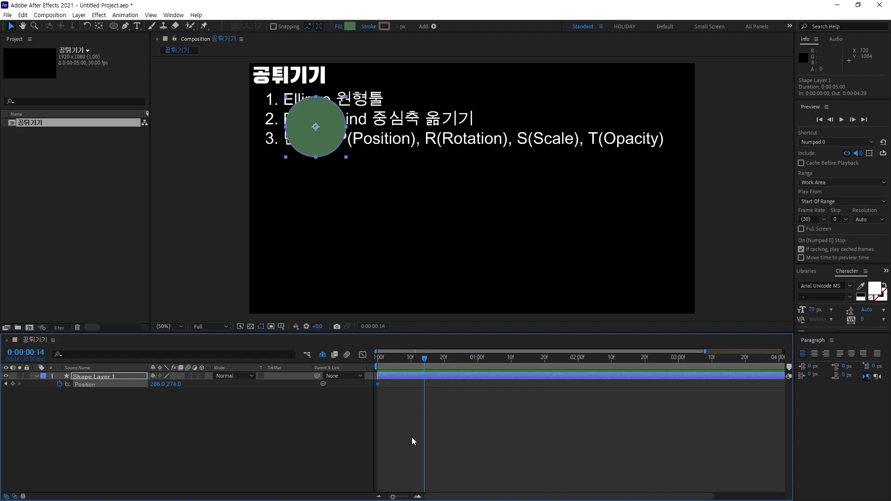
pyautogui.hotkey('ctrl', '1')
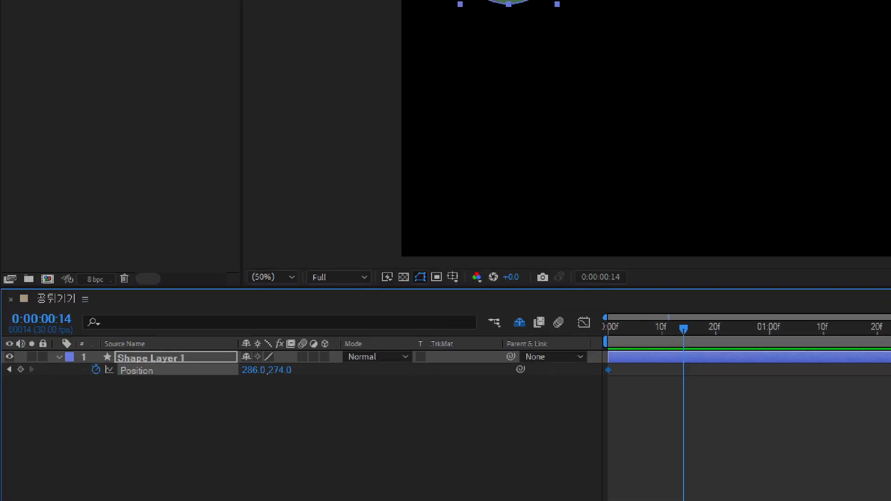
pyautogui.click(46, 371)
pyautogui.moveTo(93, 290)
pyautogui.mouseDown()
pyautogui.moveTo(98, 257)
pyautogui.moveTo(114, 288)
pyautogui.mouseUp()
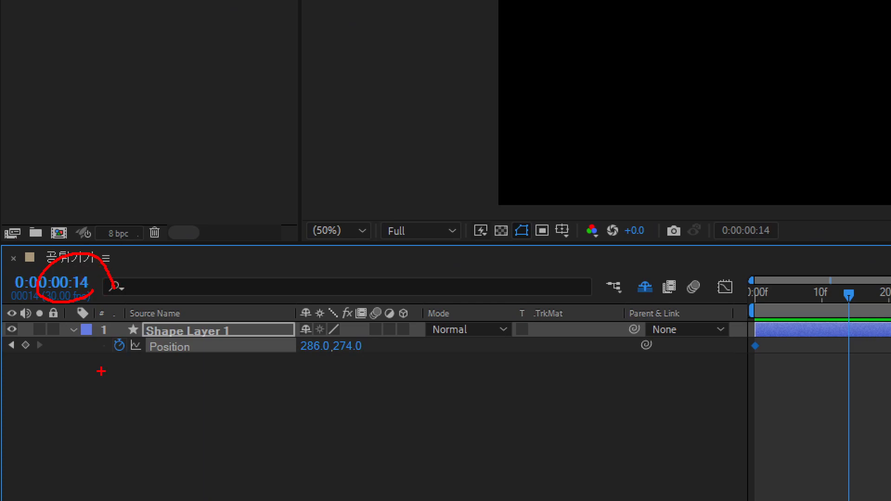
pyautogui.press('Escape')
# Set the current time to frame 15 and move the green circle straight down near the composition's lower edge to add a second Position keyframe
pyautogui.click(82, 281)
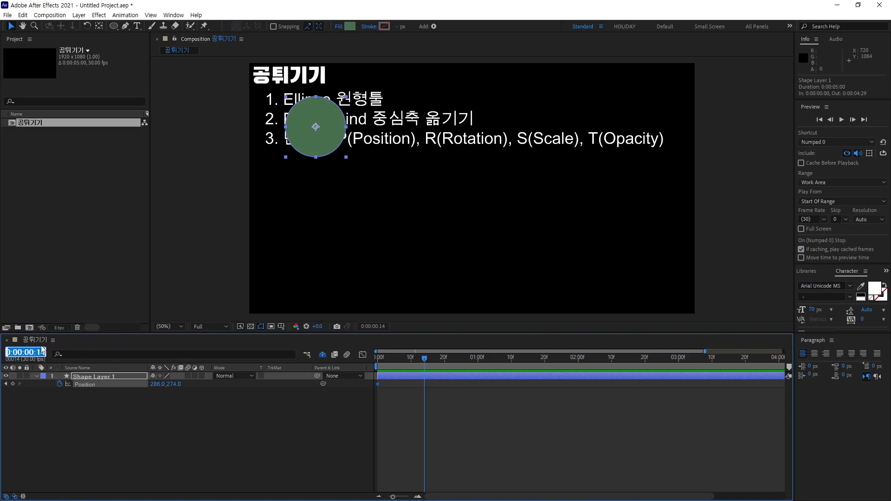
pyautogui.write('15')
pyautogui.press('Return')
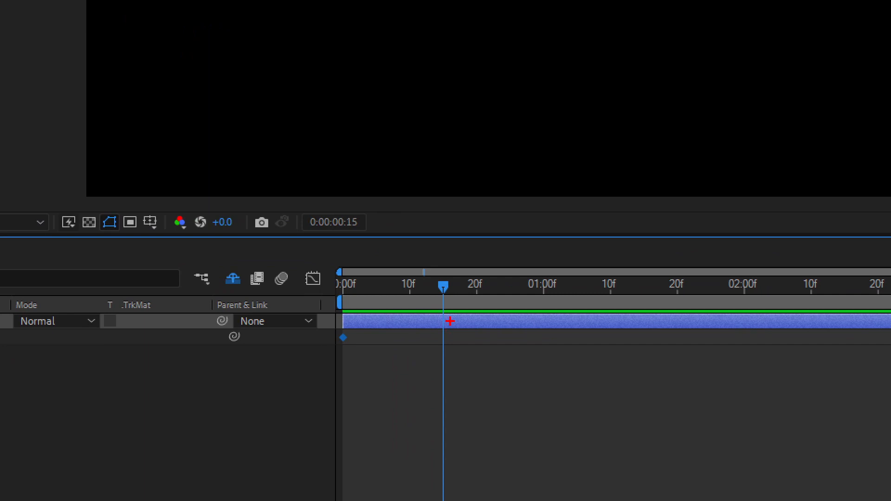
pyautogui.moveTo(467, 290); pyautogui.dragTo(445, 339)
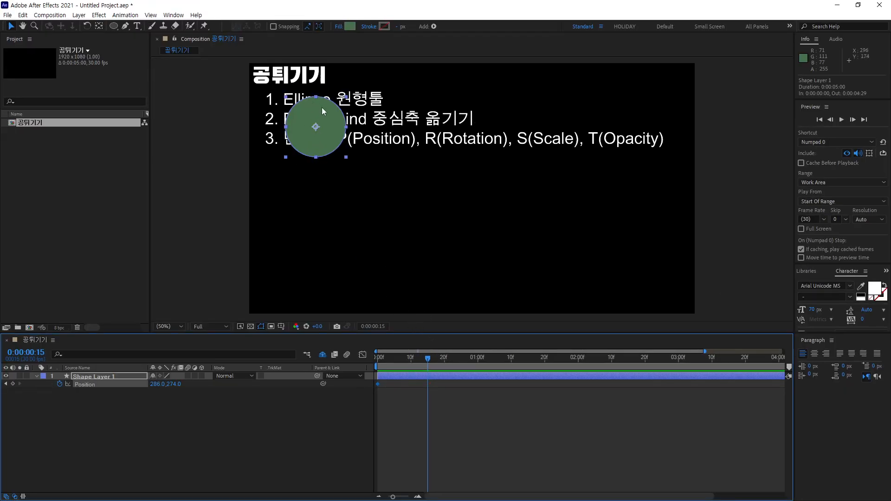
pyautogui.moveTo(317, 132); pyautogui.dragTo(317, 256)
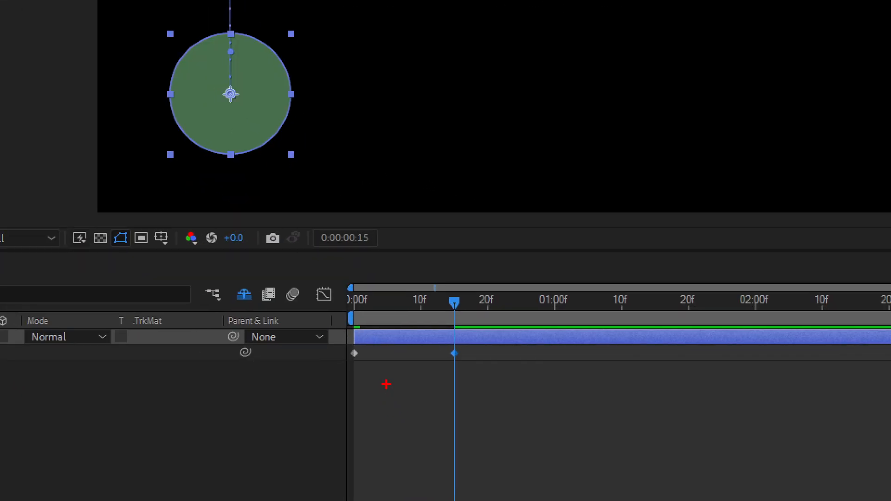
pyautogui.moveTo(439, 372)
pyautogui.mouseDown()
pyautogui.moveTo(436, 343)
pyautogui.moveTo(461, 336)
pyautogui.mouseUp()
pyautogui.moveTo(474, 260); pyautogui.dragTo(470, 297)
pyautogui.moveTo(491, 250); pyautogui.dragTo(495, 294)
pyautogui.moveTo(491, 264); pyautogui.dragTo(514, 263)
pyautogui.moveTo(541, 265)
pyautogui.mouseDown()
pyautogui.moveTo(533, 249)
pyautogui.moveTo(521, 314)
pyautogui.mouseUp()
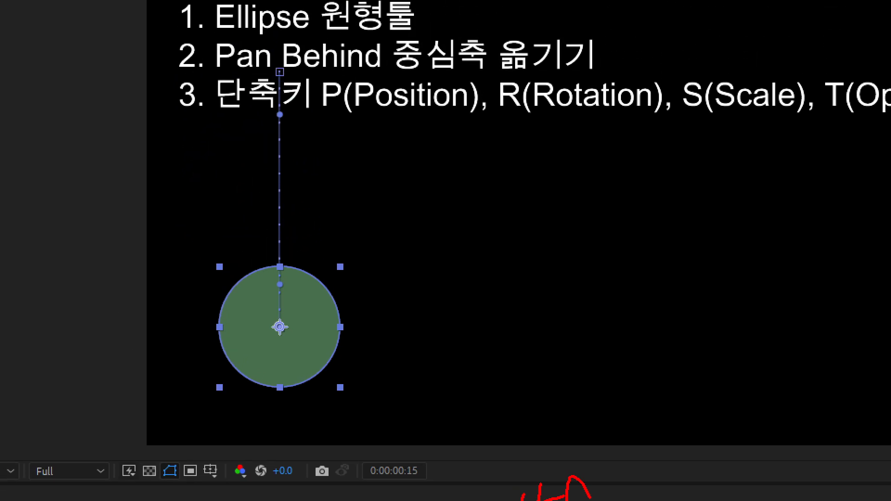
pyautogui.moveTo(291, 318)
pyautogui.mouseDown()
pyautogui.moveTo(295, 172)
pyautogui.moveTo(281, 91)
pyautogui.mouseUp()
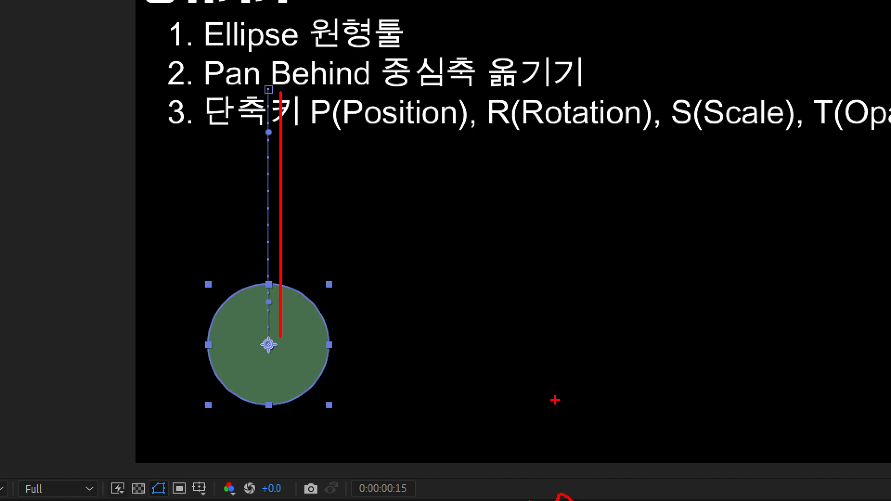
pyautogui.press('Escape')
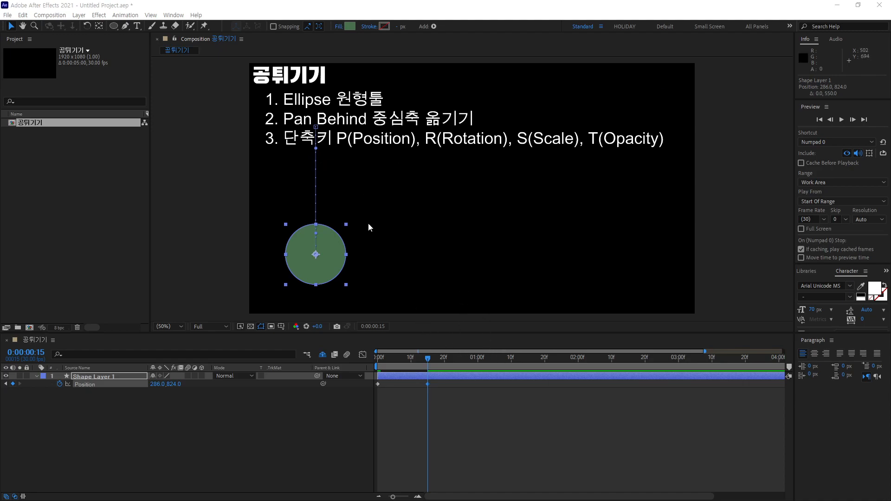
pyautogui.hotkey('ctrl', '1')
pyautogui.click(420, 397)
pyautogui.moveTo(437, 370)
pyautogui.mouseDown()
pyautogui.moveTo(417, 353)
pyautogui.moveTo(430, 367)
pyautogui.mouseUp()
pyautogui.moveTo(357, 318); pyautogui.dragTo(408, 319)
pyautogui.moveTo(551, 316); pyautogui.dragTo(466, 317)
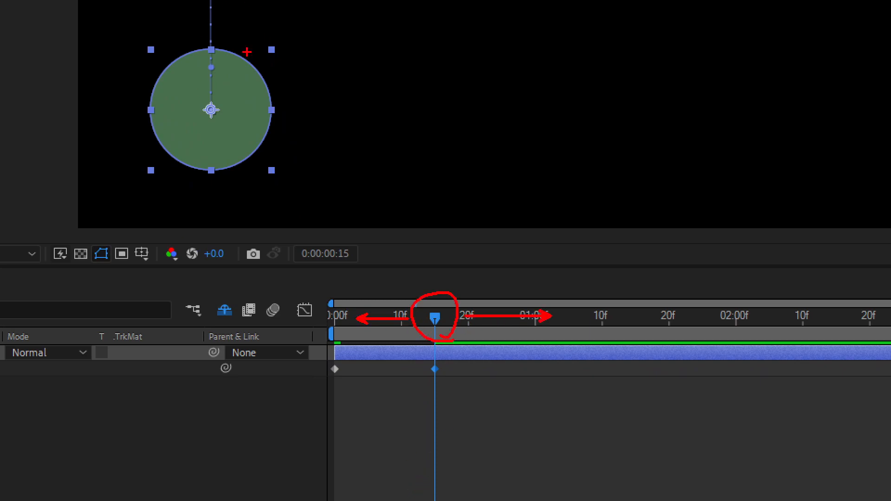
pyautogui.press('Escape')
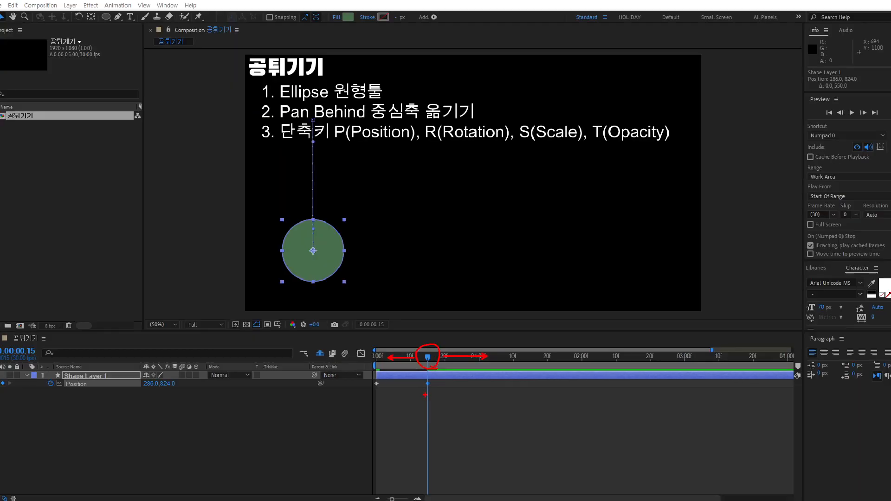
# Scrub back through the first 15 frames to preview the circle's fall, and return the playhead to 0:00:00:15
pyautogui.press('space')
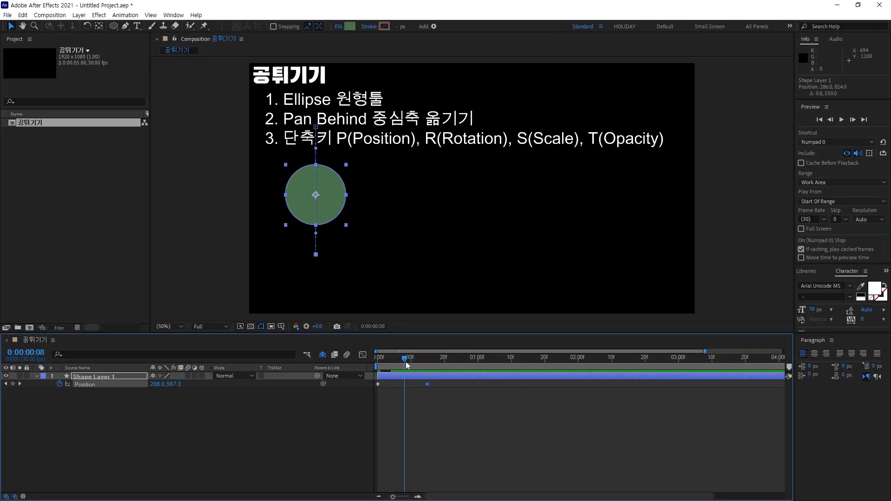
pyautogui.moveTo(428, 365)
pyautogui.mouseDown()
pyautogui.moveTo(377, 366)
pyautogui.moveTo(427, 371)
pyautogui.mouseUp()
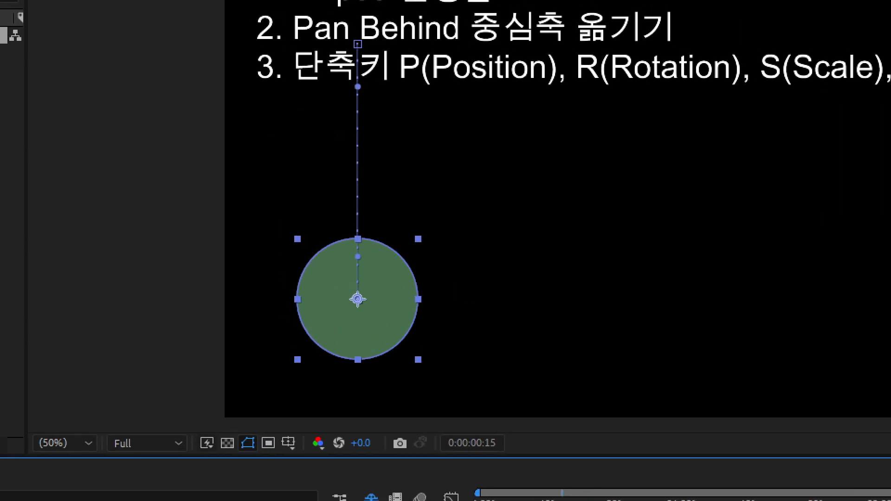
pyautogui.moveTo(373, 160)
pyautogui.mouseDown()
pyautogui.moveTo(402, 159)
pyautogui.moveTo(402, 197)
pyautogui.mouseUp()
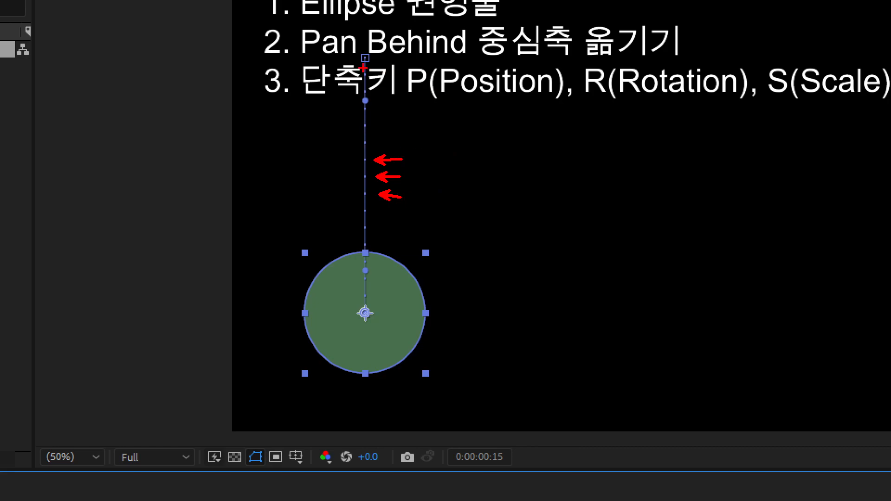
pyautogui.moveTo(374, 54); pyautogui.dragTo(402, 32)
pyautogui.moveTo(372, 73)
pyautogui.mouseDown()
pyautogui.moveTo(401, 73)
pyautogui.moveTo(397, 122)
pyautogui.mouseUp()
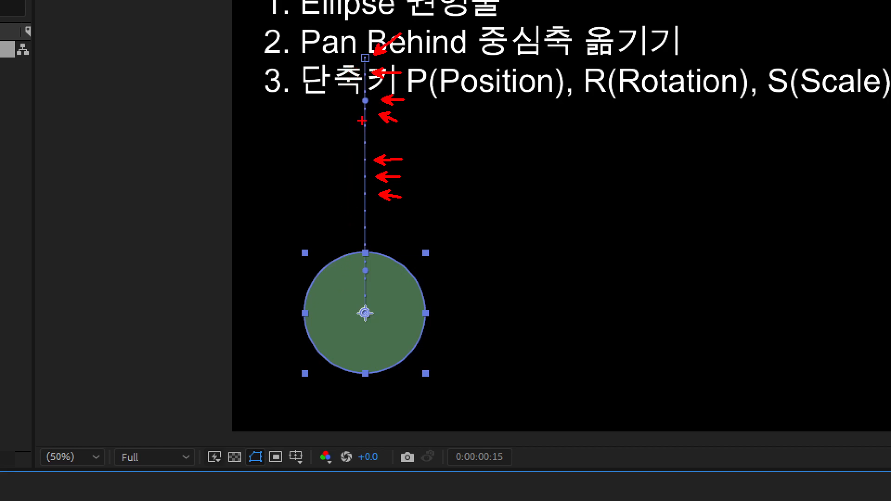
pyautogui.moveTo(356, 123); pyautogui.dragTo(344, 137)
pyautogui.moveTo(350, 280); pyautogui.dragTo(348, 65)
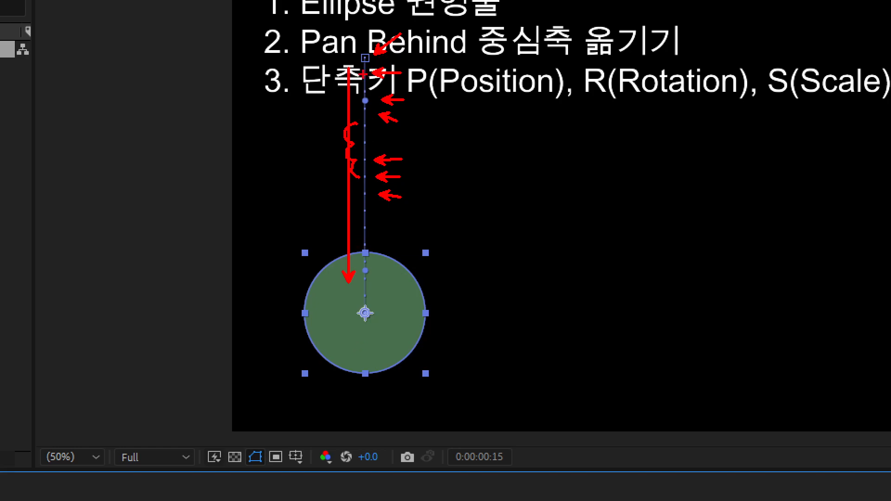
pyautogui.click(440, 151)
pyautogui.moveTo(563, 152); pyautogui.dragTo(563, 153)
pyautogui.click(655, 152)
pyautogui.click(718, 149)
pyautogui.click(502, 218)
pyautogui.click(569, 215)
pyautogui.click(653, 211)
pyautogui.click(745, 206)
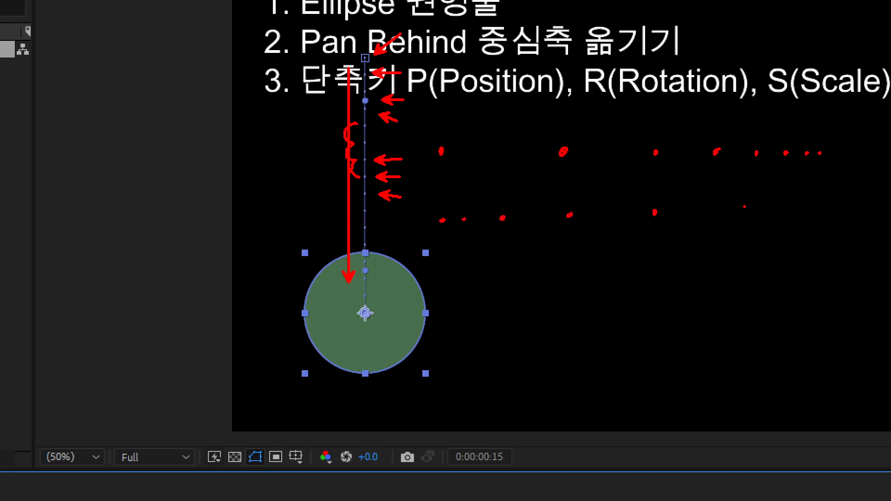
pyautogui.click(846, 195)
pyautogui.press('Escape')
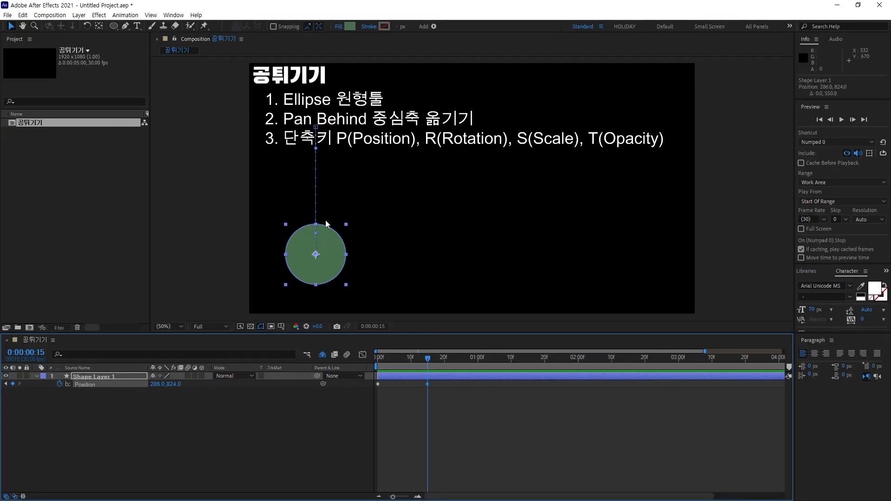
pyautogui.moveTo(327, 251); pyautogui.dragTo(327, 183)
pyautogui.moveTo(337, 243); pyautogui.dragTo(337, 190)
pyautogui.press('Escape')
pyautogui.hotkey('ctrl', '1')
pyautogui.click(111, 415)
pyautogui.moveTo(91, 302)
pyautogui.mouseDown()
pyautogui.moveTo(88, 258)
pyautogui.moveTo(109, 305)
pyautogui.mouseUp()
pyautogui.moveTo(163, 244); pyautogui.dragTo(167, 280)
pyautogui.moveTo(201, 240)
pyautogui.mouseDown()
pyautogui.moveTo(230, 268)
pyautogui.moveTo(237, 232)
pyautogui.mouseUp()
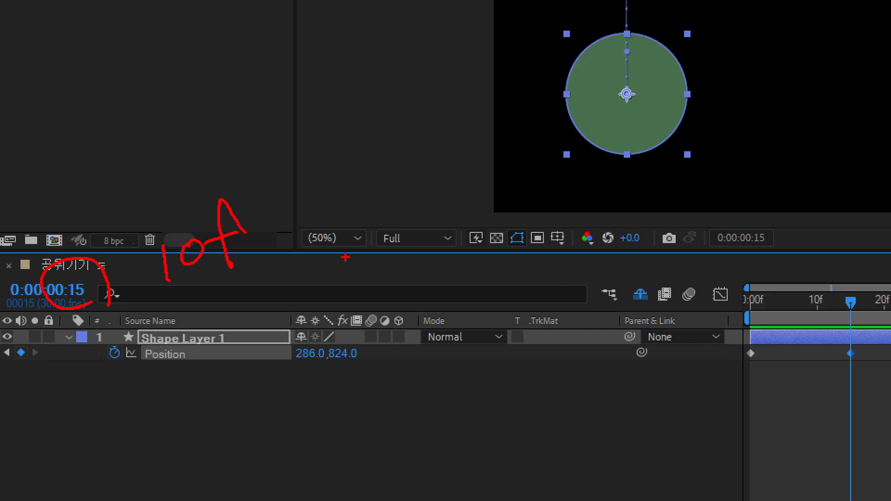
pyautogui.moveTo(89, 254); pyautogui.dragTo(112, 171)
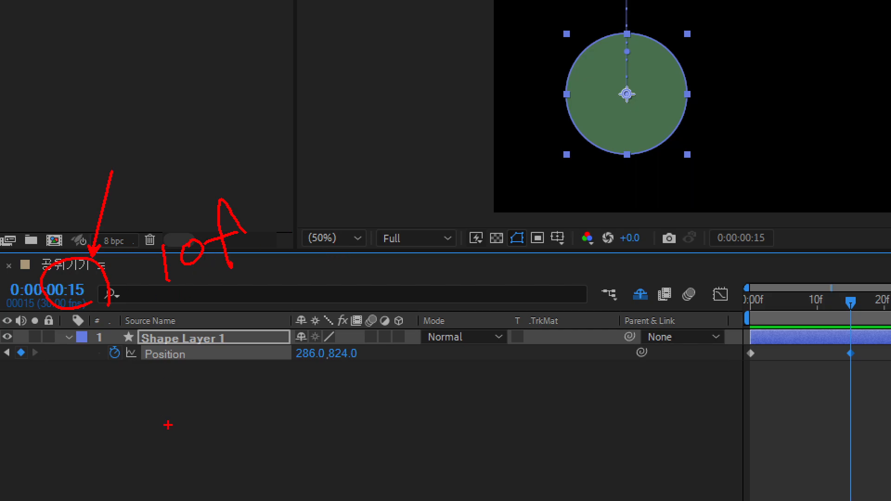
pyautogui.moveTo(306, 120); pyautogui.dragTo(355, 125)
pyautogui.moveTo(352, 75)
pyautogui.mouseDown()
pyautogui.moveTo(341, 134)
pyautogui.moveTo(392, 83)
pyautogui.mouseUp()
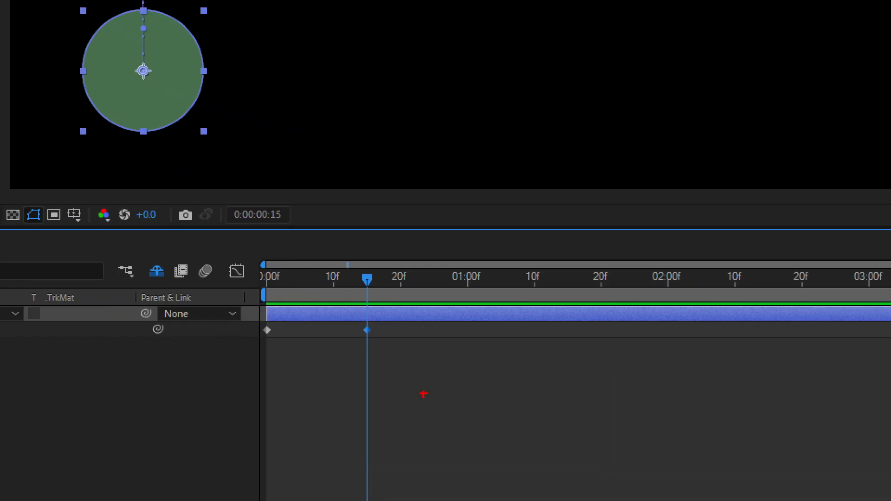
pyautogui.moveTo(434, 292); pyautogui.dragTo(434, 222)
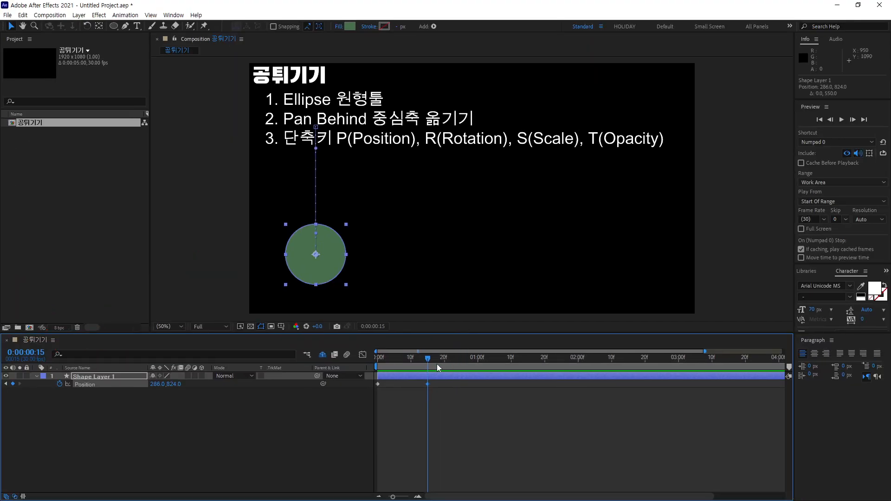
pyautogui.moveTo(385, 289); pyautogui.dragTo(430, 302)
# Place the playhead at 0:00:00:25 and move the green circle straight up to about 286, 552 to add a third Position keyframe
pyautogui.moveTo(458, 369); pyautogui.dragTo(462, 370)
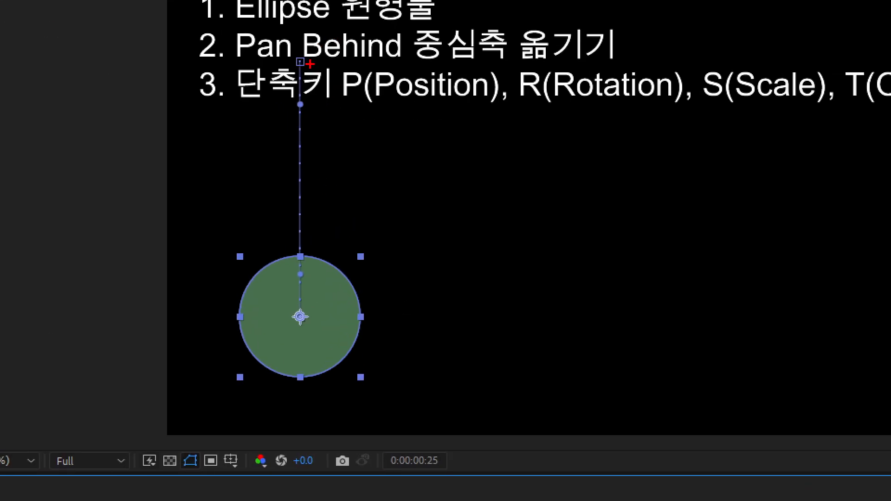
pyautogui.moveTo(312, 60); pyautogui.dragTo(311, 320)
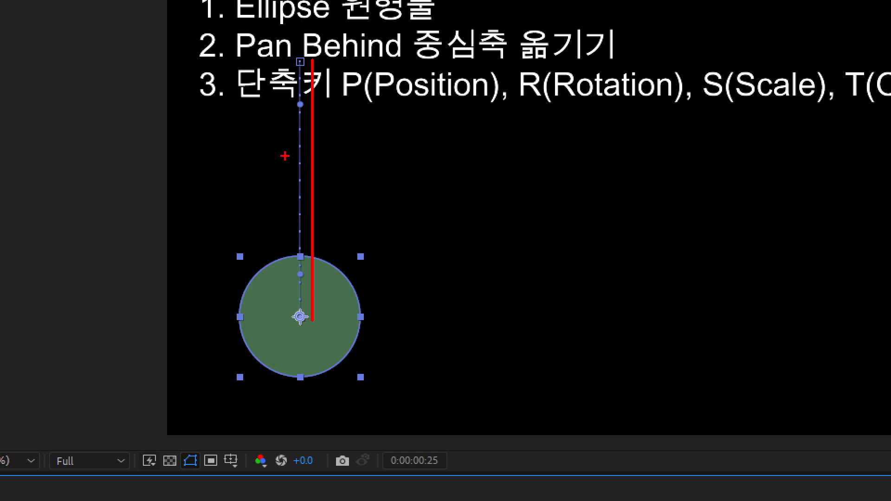
pyautogui.moveTo(272, 184); pyautogui.dragTo(375, 185)
pyautogui.moveTo(326, 297); pyautogui.dragTo(326, 197)
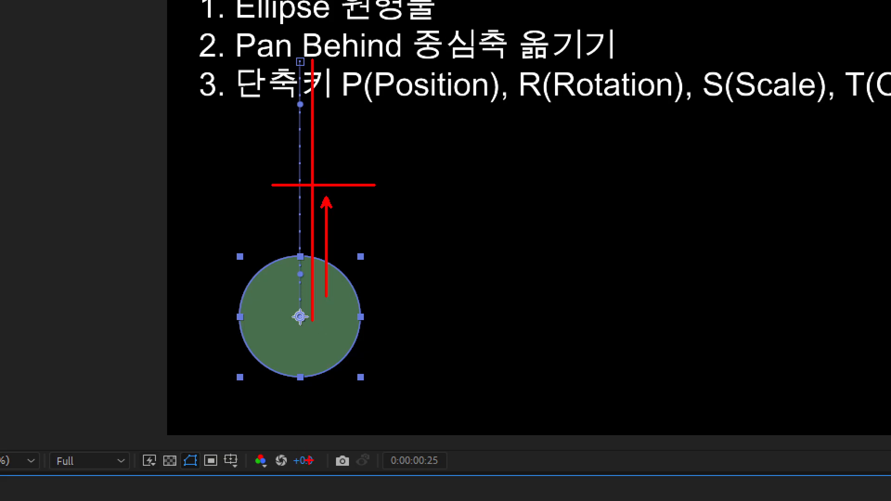
pyautogui.press('Escape')
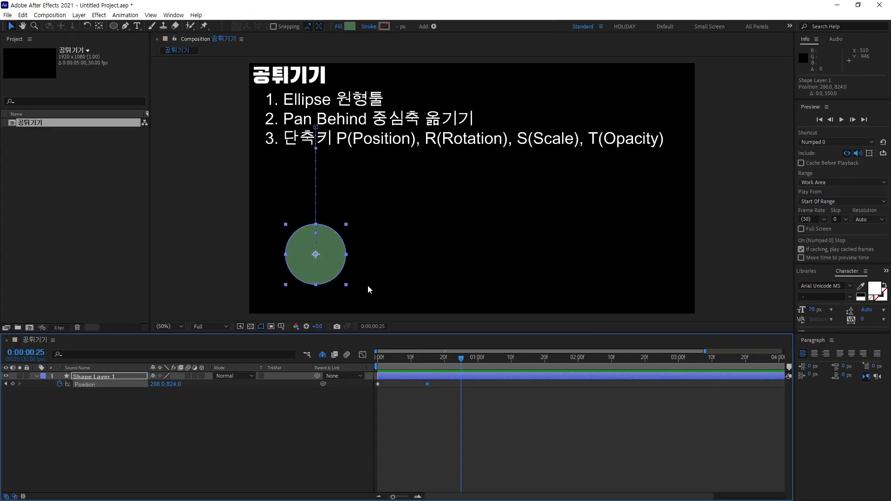
pyautogui.moveTo(329, 263); pyautogui.dragTo(331, 200)
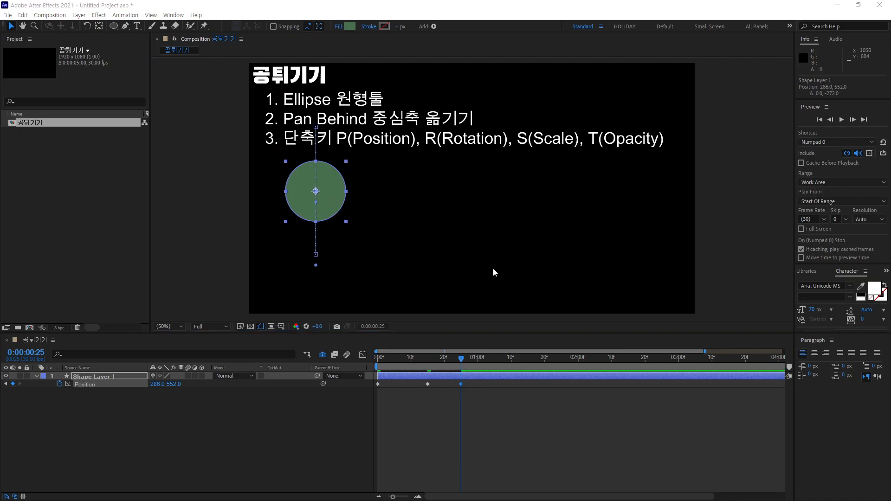
# Set the current time to 0:00:01:05 and move the green circle straight down to Position 286, 824 to add a fourth keyframe
pyautogui.moveTo(463, 359)
pyautogui.mouseDown()
pyautogui.moveTo(427, 363)
pyautogui.moveTo(459, 370)
pyautogui.mouseUp()
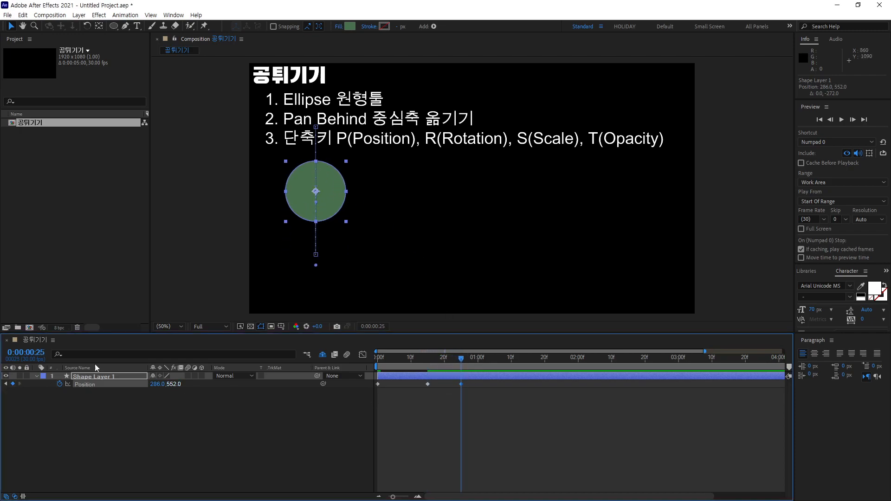
pyautogui.click(45, 362)
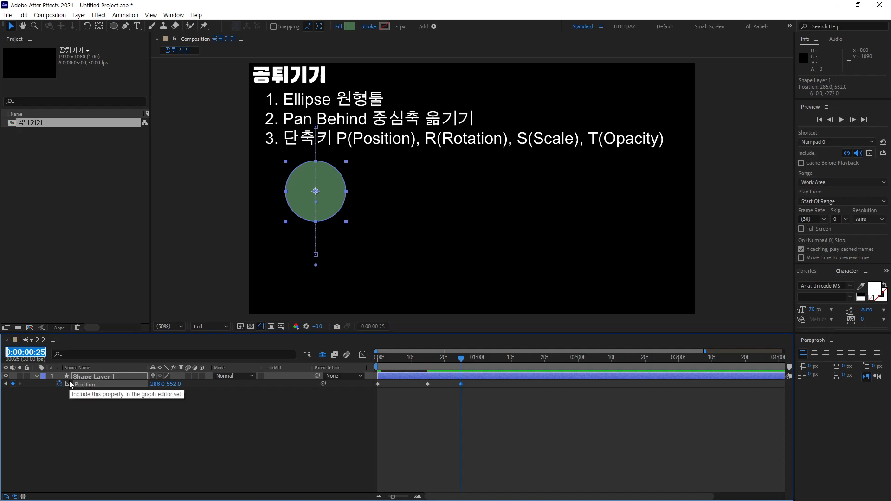
pyautogui.moveTo(46, 226); pyautogui.dragTo(46, 272)
pyautogui.moveTo(116, 210); pyautogui.dragTo(130, 247)
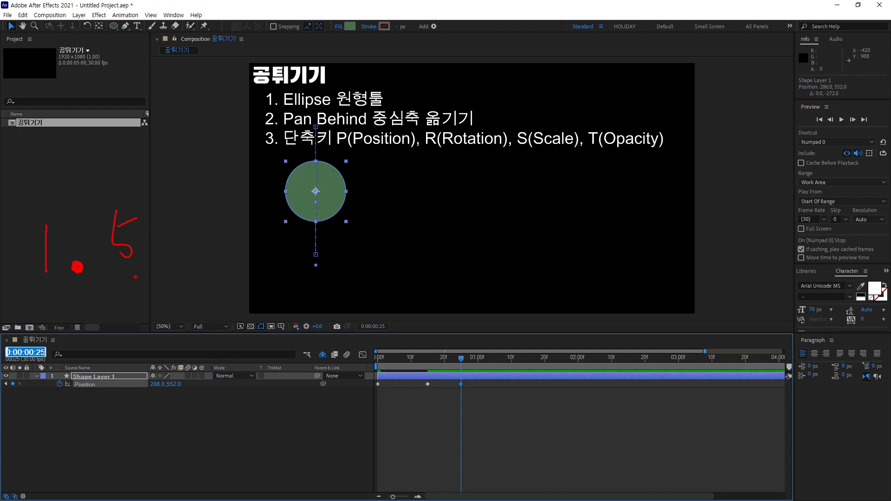
pyautogui.write('1.5')
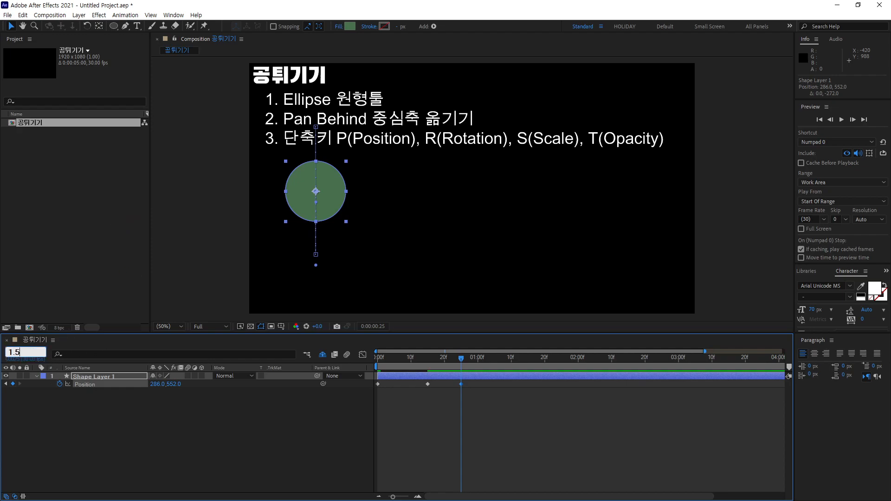
pyautogui.press('Return')
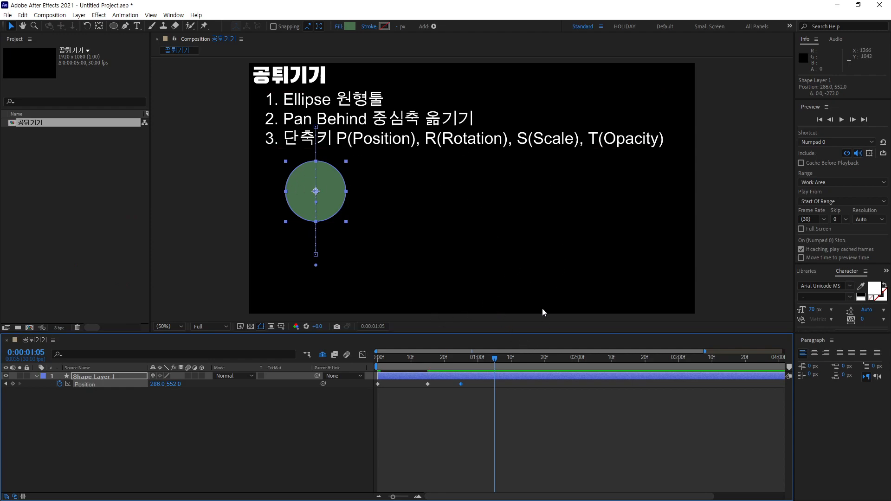
pyautogui.moveTo(336, 192); pyautogui.dragTo(342, 254)
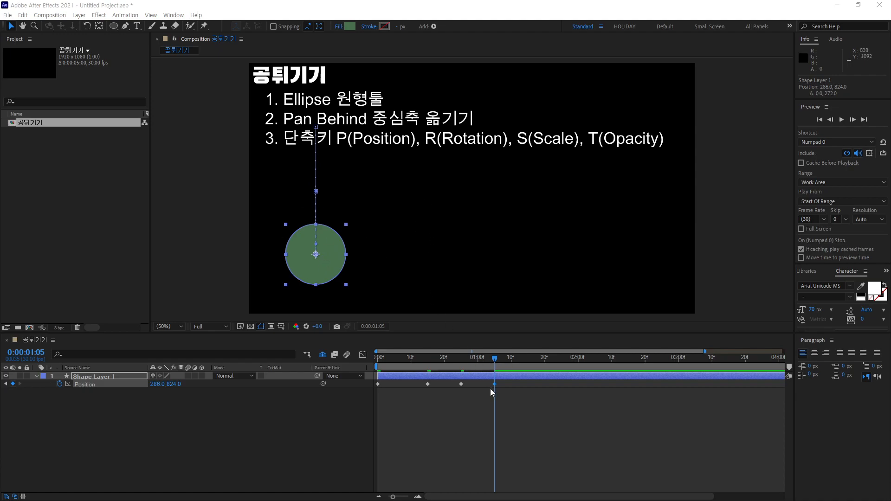
pyautogui.hotkey('ctrl', '1')
pyautogui.click(179, 412)
pyautogui.moveTo(190, 360); pyautogui.dragTo(147, 371)
pyautogui.moveTo(152, 338)
pyautogui.mouseDown()
pyautogui.moveTo(185, 334)
pyautogui.moveTo(194, 366)
pyautogui.mouseUp()
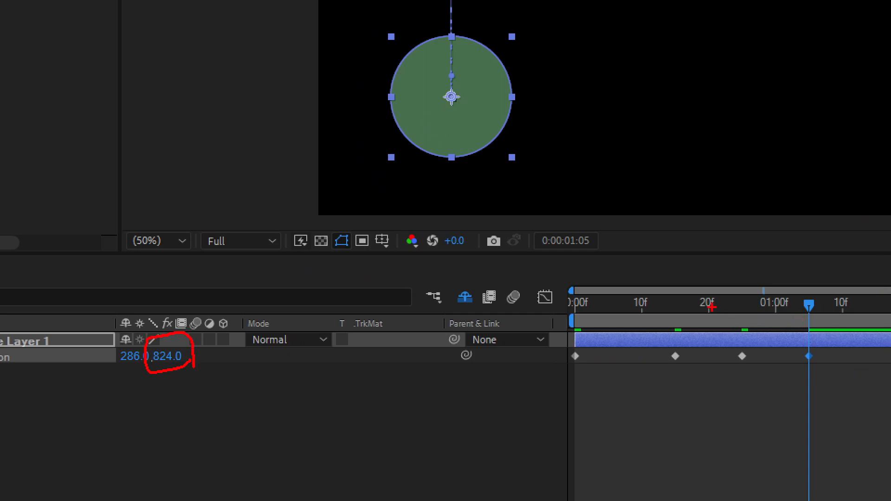
pyautogui.moveTo(676, 355); pyautogui.dragTo(675, 228)
pyautogui.moveTo(672, 147); pyautogui.dragTo(673, 197)
pyautogui.moveTo(688, 145)
pyautogui.mouseDown()
pyautogui.moveTo(673, 196)
pyautogui.moveTo(685, 168)
pyautogui.moveTo(687, 190)
pyautogui.mouseUp()
pyautogui.moveTo(690, 150); pyautogui.dragTo(707, 149)
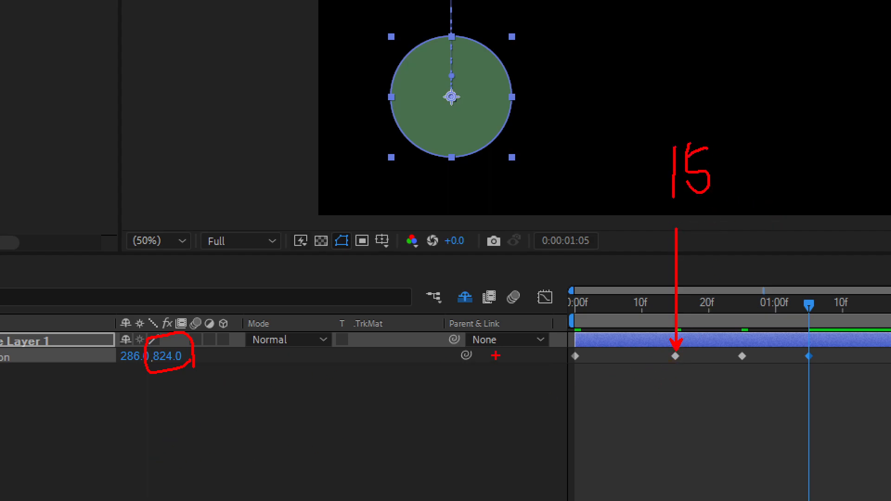
pyautogui.moveTo(279, 404); pyautogui.dragTo(302, 414)
pyautogui.moveTo(317, 383); pyautogui.dragTo(313, 449)
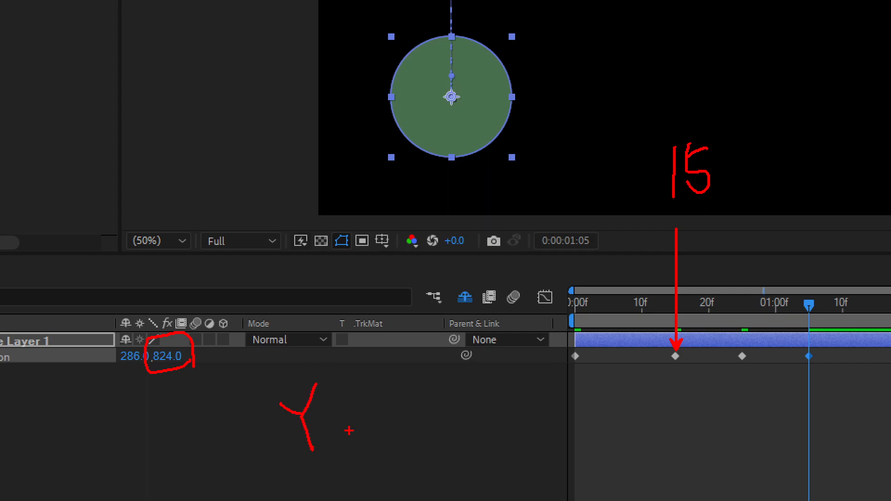
pyautogui.moveTo(795, 360)
pyautogui.mouseDown()
pyautogui.moveTo(799, 335)
pyautogui.moveTo(822, 345)
pyautogui.mouseUp()
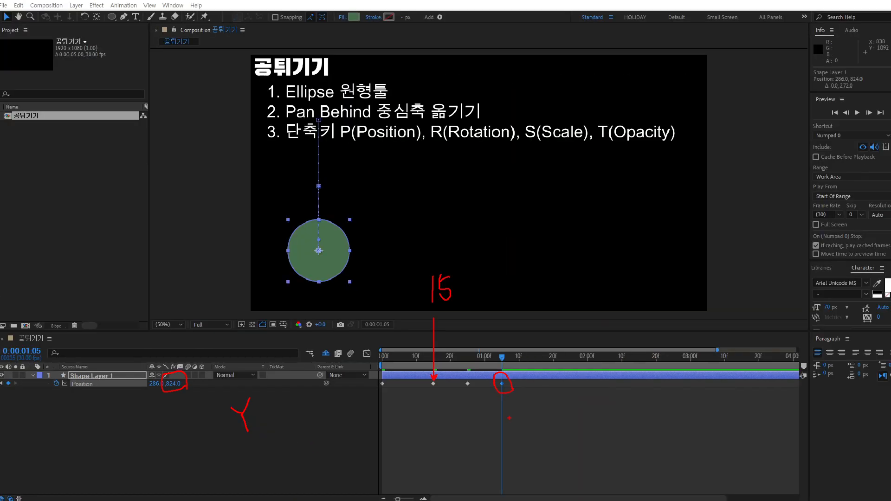
pyautogui.press('Escape')
# Select only the Position keyframe at frame 15, keeping the playhead at 0:00:01:05
pyautogui.moveTo(495, 361)
pyautogui.mouseDown()
pyautogui.moveTo(430, 360)
pyautogui.moveTo(495, 362)
pyautogui.mouseUp()
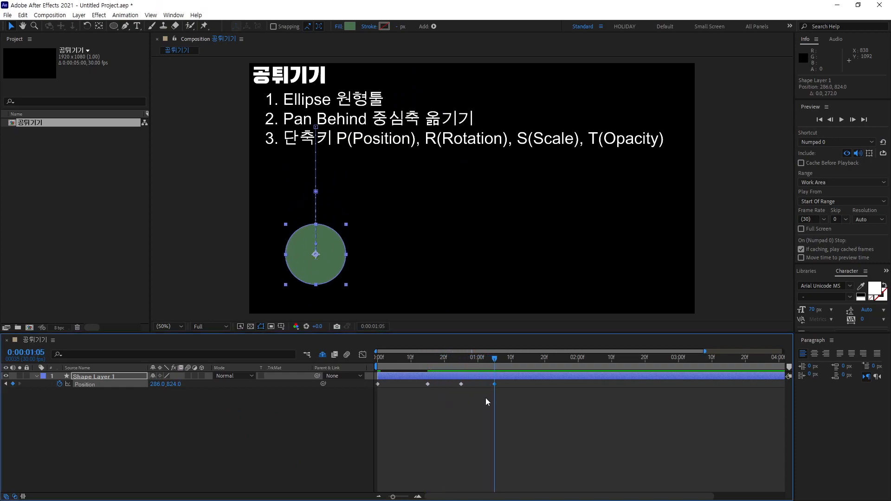
pyautogui.click(480, 406)
pyautogui.click(427, 384)
pyautogui.hotkey('ctrl', '1')
pyautogui.click(427, 411)
pyautogui.moveTo(440, 379)
pyautogui.mouseDown()
pyautogui.moveTo(428, 340)
pyautogui.moveTo(439, 378)
pyautogui.mouseUp()
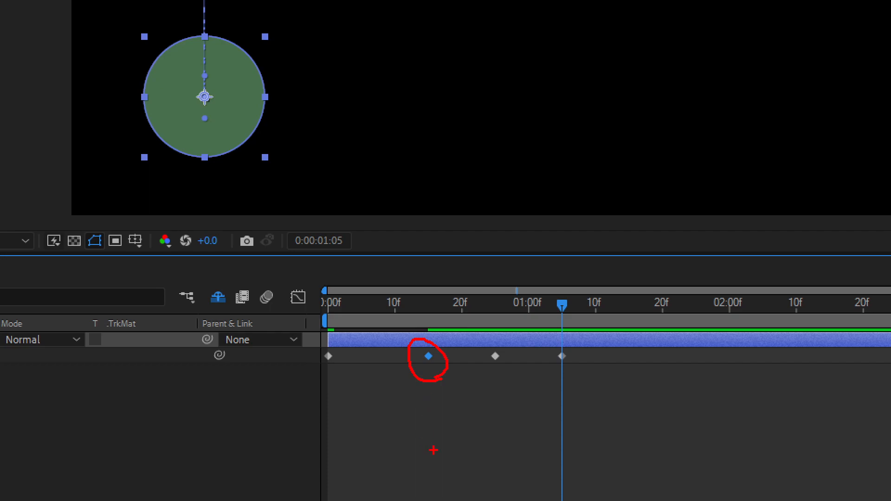
pyautogui.moveTo(384, 190)
pyautogui.mouseDown()
pyautogui.moveTo(403, 240)
pyautogui.moveTo(435, 200)
pyautogui.moveTo(425, 232)
pyautogui.mouseUp()
pyautogui.moveTo(428, 215); pyautogui.dragTo(449, 191)
pyautogui.moveTo(452, 144); pyautogui.dragTo(476, 210)
pyautogui.moveTo(536, 155); pyautogui.dragTo(566, 135)
pyautogui.moveTo(542, 121); pyautogui.dragTo(558, 172)
pyautogui.moveTo(635, 80)
pyautogui.mouseDown()
pyautogui.moveTo(606, 128)
pyautogui.moveTo(652, 131)
pyautogui.mouseUp()
pyautogui.moveTo(561, 229)
pyautogui.mouseDown()
pyautogui.moveTo(557, 306)
pyautogui.moveTo(550, 250)
pyautogui.moveTo(604, 264)
pyautogui.mouseUp()
pyautogui.moveTo(634, 212); pyautogui.dragTo(629, 211)
pyautogui.moveTo(658, 190); pyautogui.dragTo(682, 261)
pyautogui.moveTo(658, 185); pyautogui.dragTo(671, 213)
pyautogui.moveTo(690, 180); pyautogui.dragTo(726, 192)
pyautogui.moveTo(732, 150); pyautogui.dragTo(719, 241)
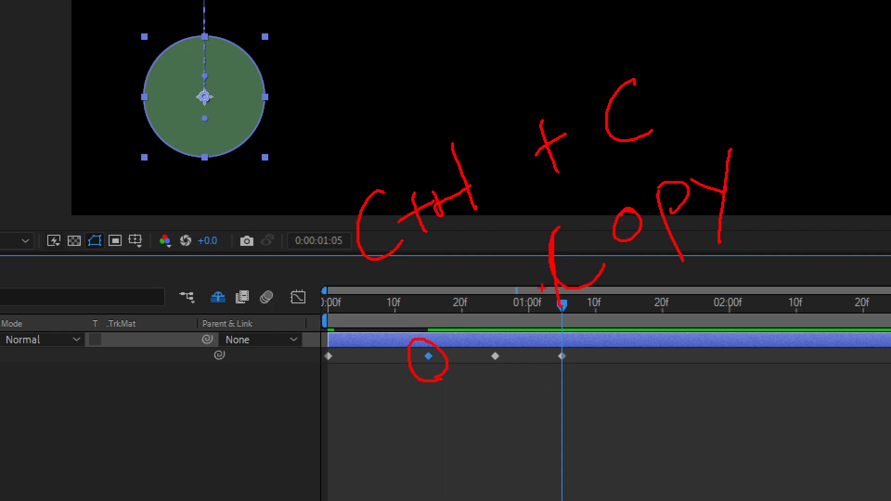
pyautogui.press('Escape')
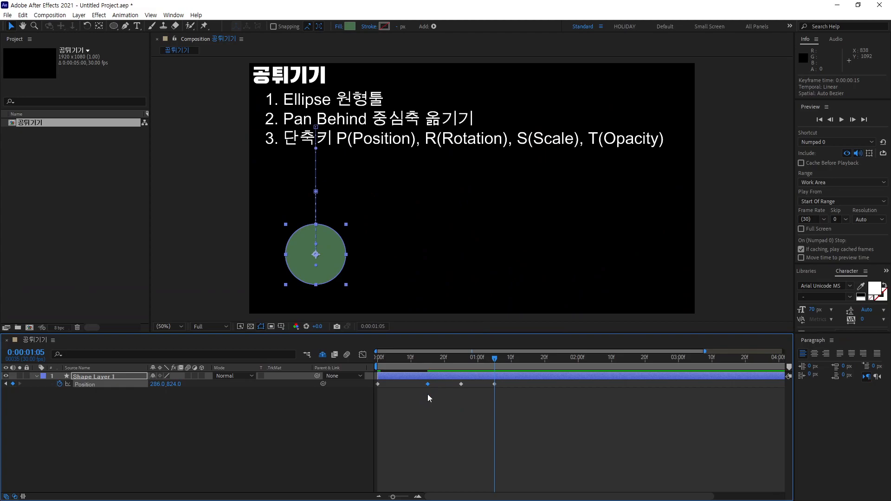
# Copy the selected frame-15 Position keyframe and paste it at 0:00:01:05 so both floor contacts share the same position
pyautogui.hotkey('ctrl', 'c')
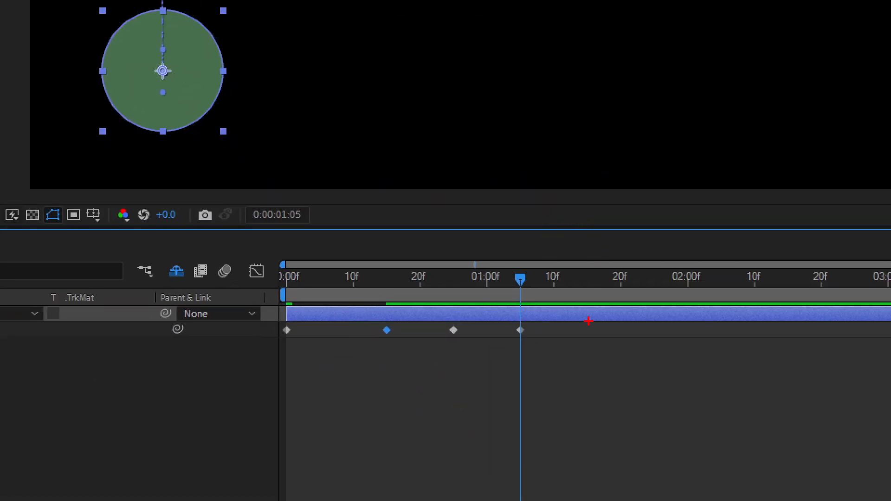
pyautogui.moveTo(516, 302); pyautogui.dragTo(549, 294)
pyautogui.moveTo(492, 177)
pyautogui.mouseDown()
pyautogui.moveTo(487, 227)
pyautogui.moveTo(527, 216)
pyautogui.mouseUp()
pyautogui.moveTo(550, 158); pyautogui.dragTo(556, 201)
pyautogui.moveTo(550, 160); pyautogui.dragTo(577, 161)
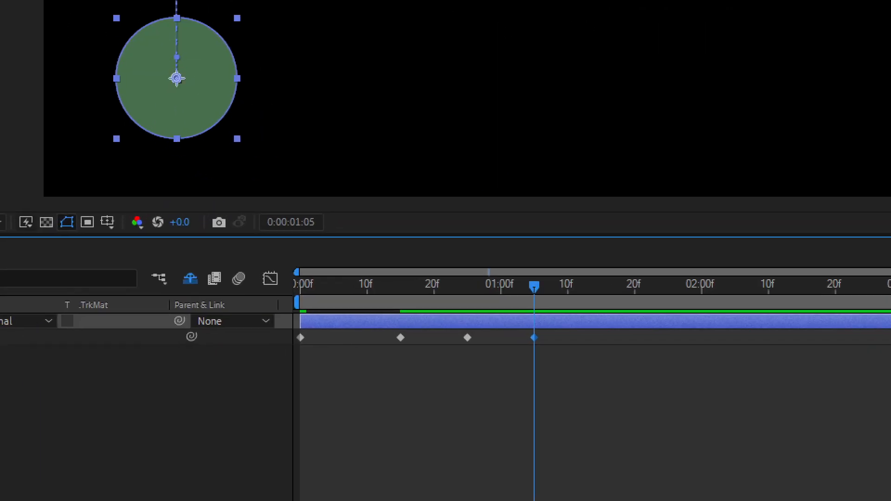
pyautogui.moveTo(419, 359)
pyautogui.mouseDown()
pyautogui.moveTo(383, 334)
pyautogui.moveTo(411, 349)
pyautogui.moveTo(437, 389)
pyautogui.moveTo(480, 400)
pyautogui.moveTo(532, 349)
pyautogui.moveTo(525, 396)
pyautogui.mouseUp()
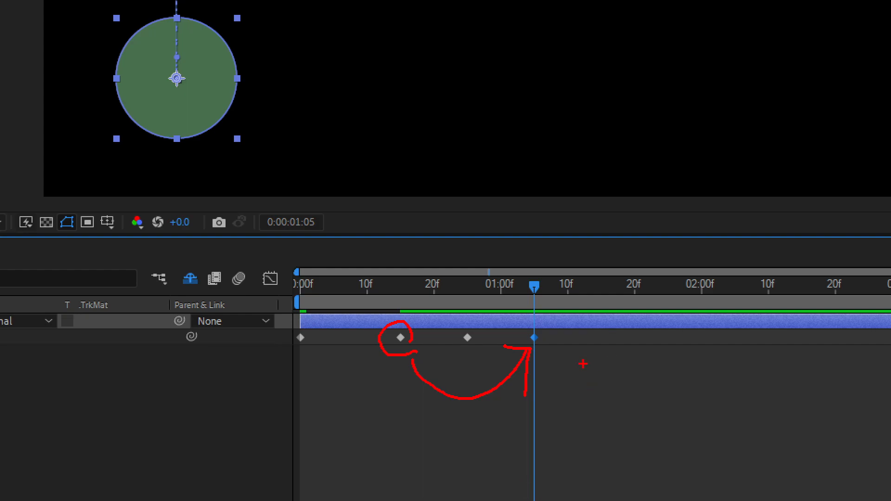
pyautogui.press('Escape')
pyautogui.moveTo(493, 358)
pyautogui.mouseDown()
pyautogui.moveTo(368, 366)
pyautogui.moveTo(492, 373)
pyautogui.mouseUp()
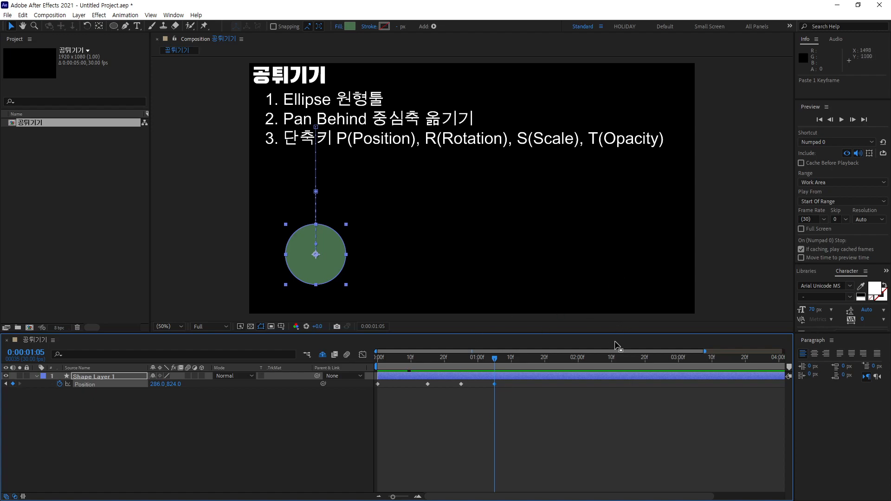
# Set the current time to 0:00:01:15 and move the green circle straight up to about 286, 698 to add a Position keyframe
pyautogui.click(40, 352)
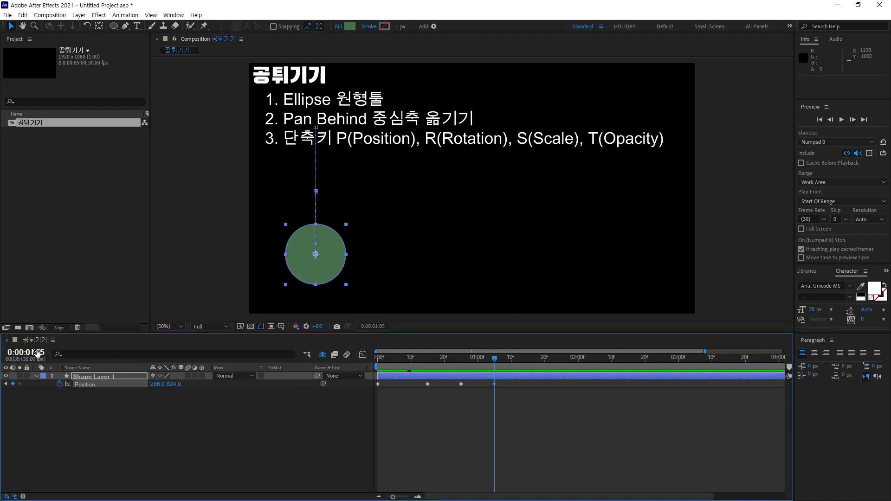
pyautogui.write('1.')
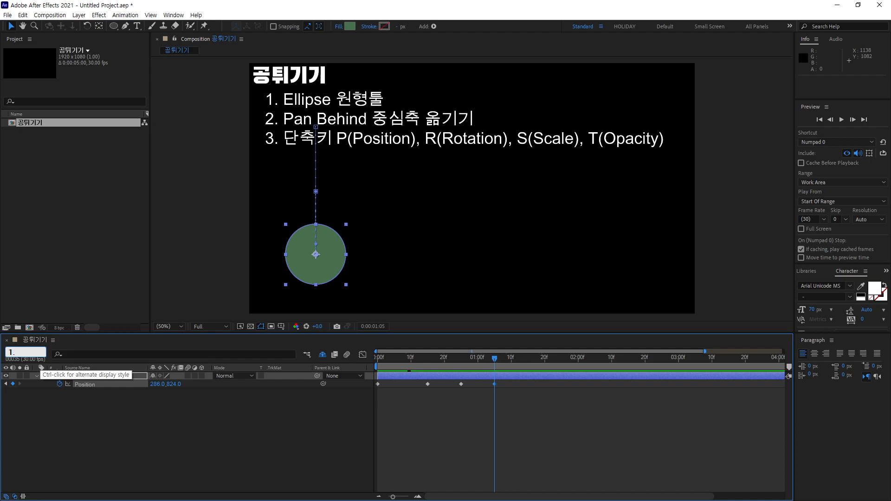
pyautogui.write('15')
pyautogui.press('Return')
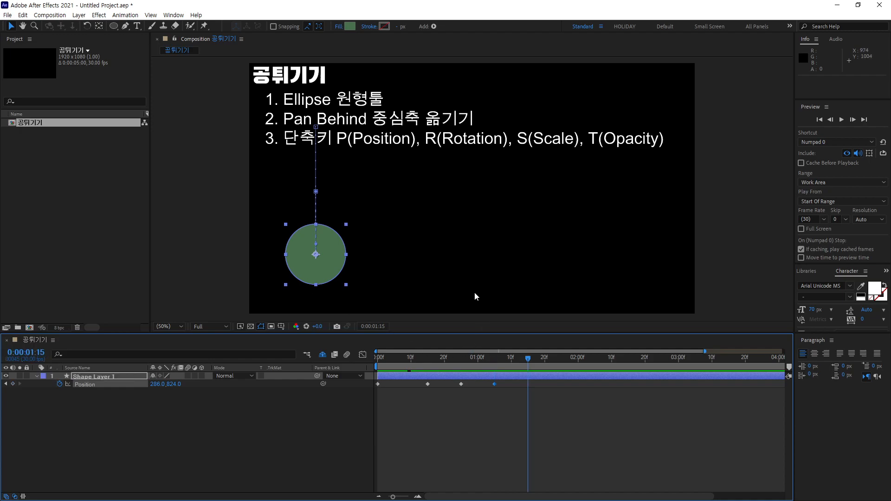
pyautogui.moveTo(333, 260); pyautogui.dragTo(332, 228)
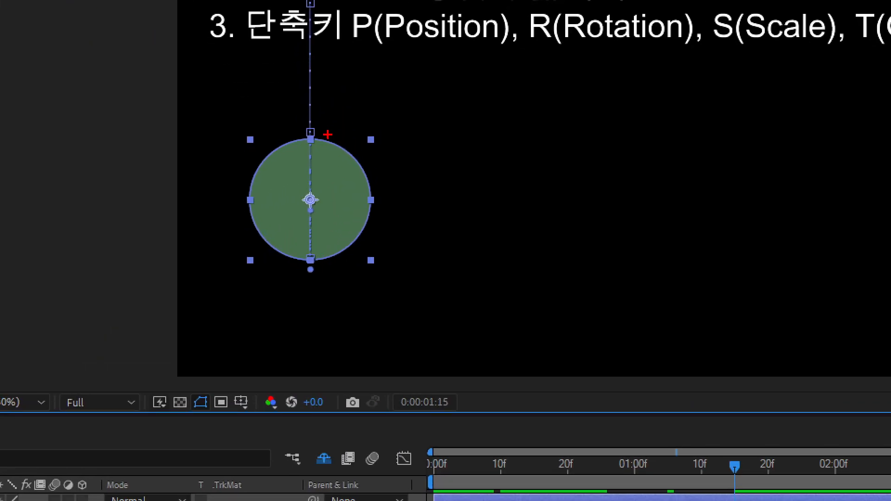
pyautogui.moveTo(320, 164)
pyautogui.mouseDown()
pyautogui.moveTo(422, 154)
pyautogui.moveTo(433, 164)
pyautogui.mouseUp()
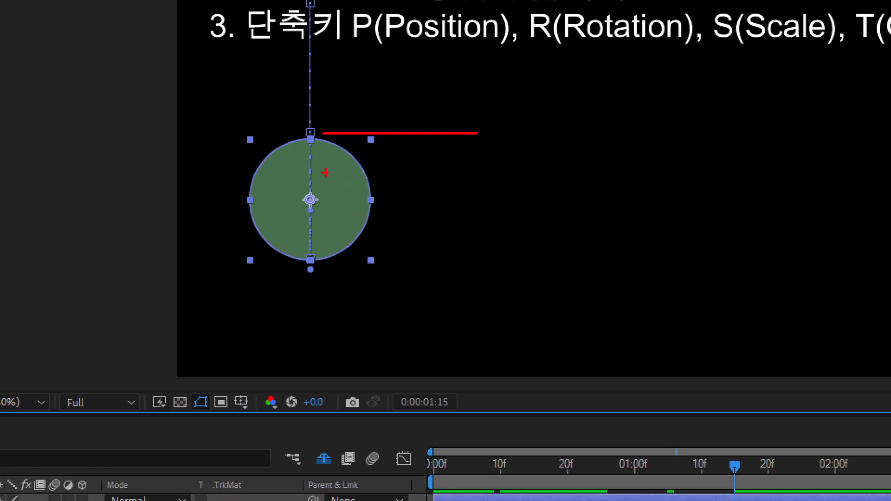
pyautogui.moveTo(327, 198)
pyautogui.mouseDown()
pyautogui.moveTo(478, 189)
pyautogui.moveTo(482, 197)
pyautogui.mouseUp()
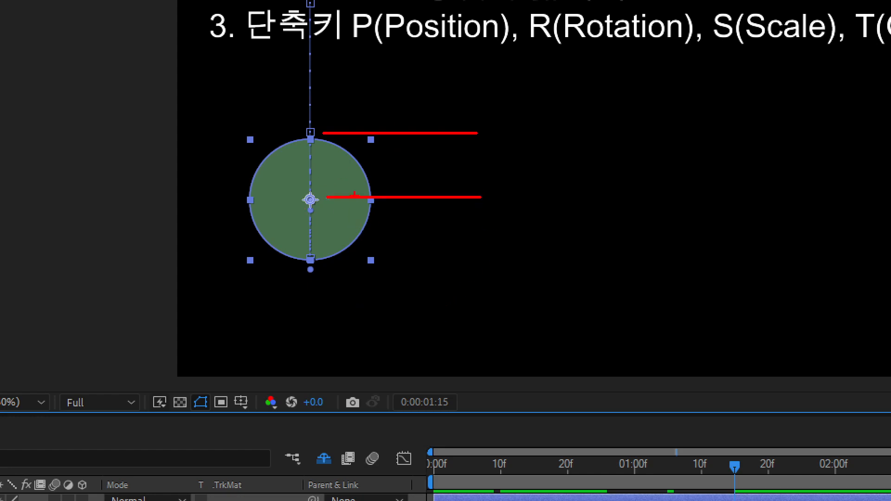
pyautogui.moveTo(327, 207); pyautogui.dragTo(326, 263)
pyautogui.press('Escape')
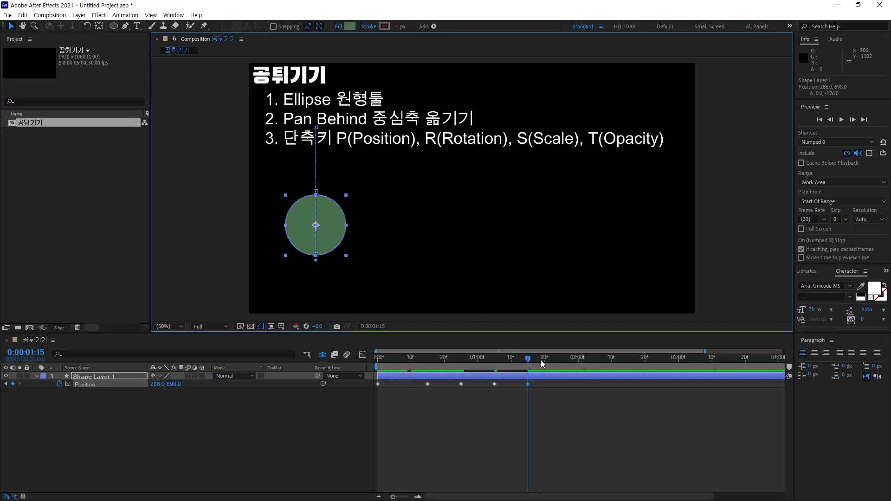
pyautogui.moveTo(532, 358); pyautogui.dragTo(562, 369)
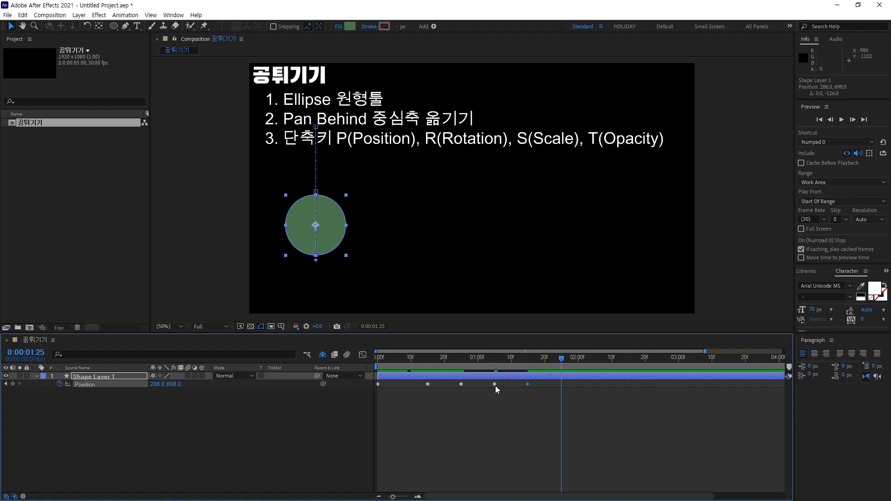
pyautogui.moveTo(561, 360); pyautogui.dragTo(494, 366)
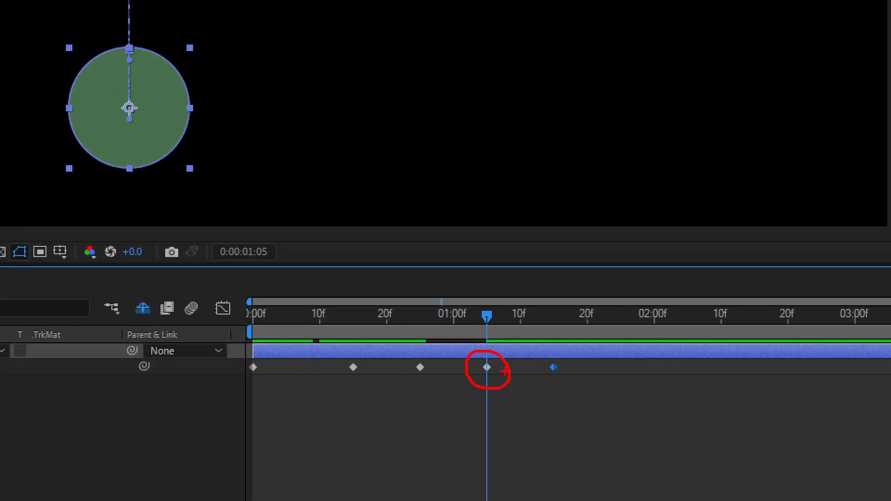
pyautogui.moveTo(431, 174)
pyautogui.mouseDown()
pyautogui.moveTo(415, 185)
pyautogui.moveTo(439, 214)
pyautogui.mouseUp()
pyautogui.moveTo(444, 200)
pyautogui.mouseDown()
pyautogui.moveTo(474, 186)
pyautogui.moveTo(470, 205)
pyautogui.mouseUp()
pyautogui.moveTo(482, 195); pyautogui.dragTo(518, 176)
pyautogui.moveTo(511, 127); pyautogui.dragTo(531, 187)
pyautogui.moveTo(632, 108)
pyautogui.mouseDown()
pyautogui.moveTo(614, 158)
pyautogui.moveTo(642, 158)
pyautogui.mouseUp()
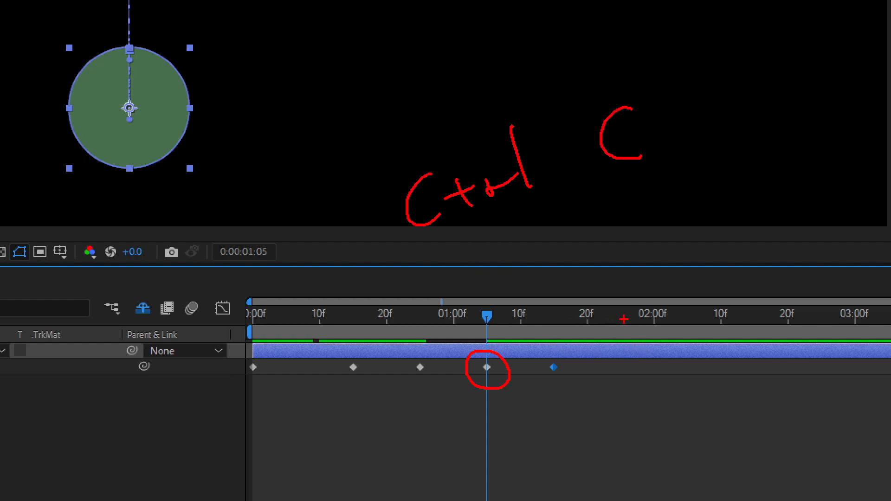
pyautogui.moveTo(619, 297); pyautogui.dragTo(619, 406)
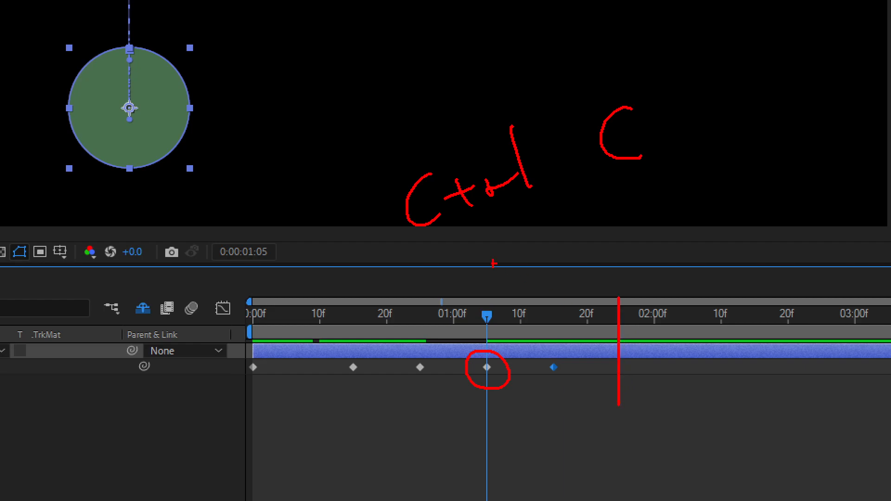
pyautogui.moveTo(460, 258); pyautogui.dragTo(478, 280)
pyautogui.moveTo(477, 273)
pyautogui.mouseDown()
pyautogui.moveTo(495, 249)
pyautogui.moveTo(493, 270)
pyautogui.mouseUp()
pyautogui.moveTo(510, 253); pyautogui.dragTo(544, 230)
pyautogui.moveTo(542, 197); pyautogui.dragTo(559, 241)
pyautogui.moveTo(621, 185)
pyautogui.mouseDown()
pyautogui.moveTo(630, 196)
pyautogui.moveTo(668, 157)
pyautogui.mouseUp()
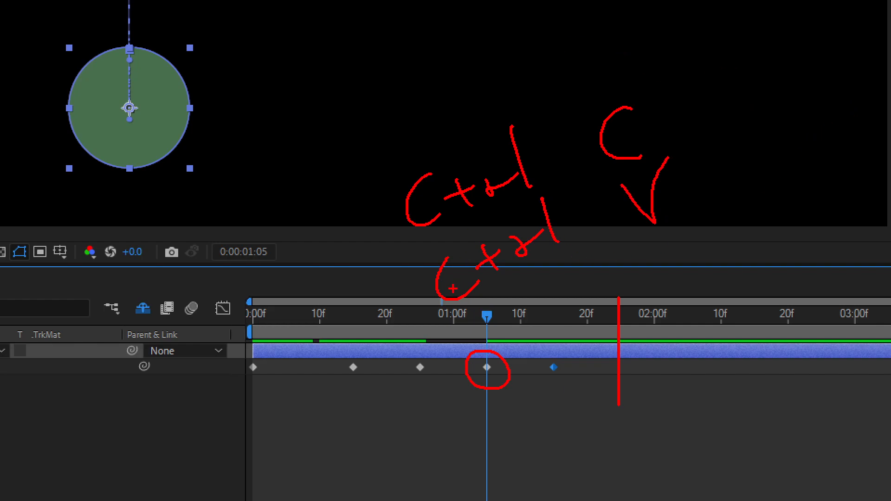
pyautogui.press('Escape')
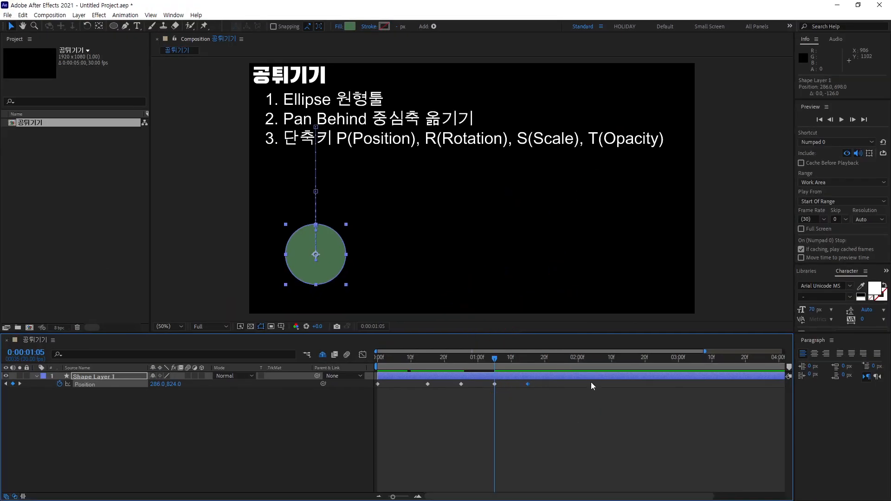
# Copy the circle's floor-contact Position keyframe at 0:00:01:05 and paste it at 0:00:01:25
pyautogui.click(496, 384)
pyautogui.hotkey('ctrl', 'c')
pyautogui.moveTo(495, 358); pyautogui.dragTo(561, 358)
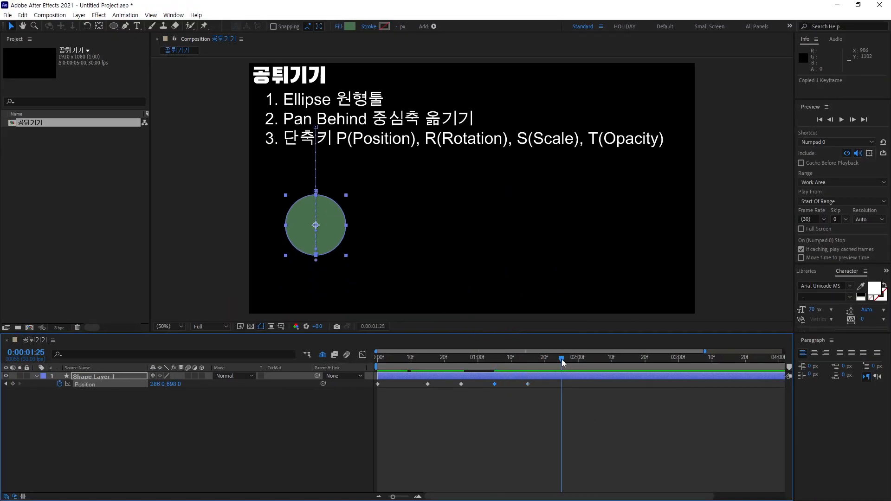
pyautogui.hotkey('ctrl', 'v')
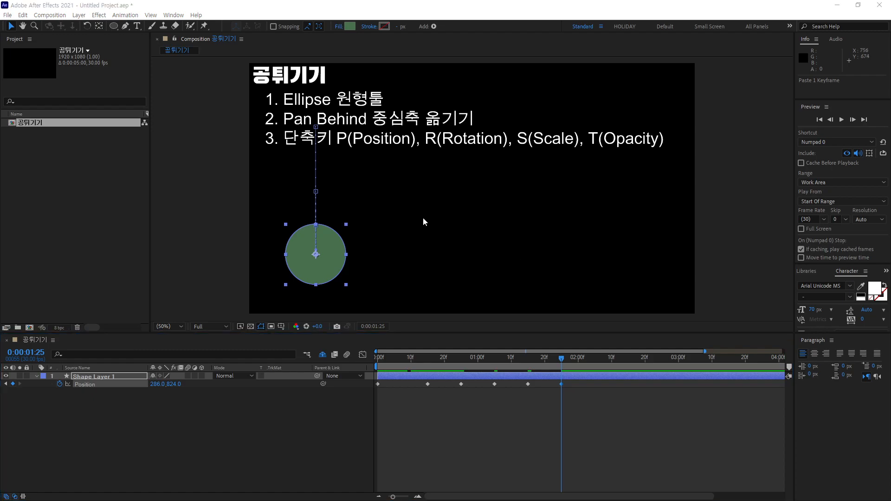
# Raise the circle straight up to about 286, 762 at 0:00:02:05, and paste a copy of the 0:00:01:25 Position keyframe at 0:00:02:15
pyautogui.moveTo(565, 361); pyautogui.dragTo(594, 366)
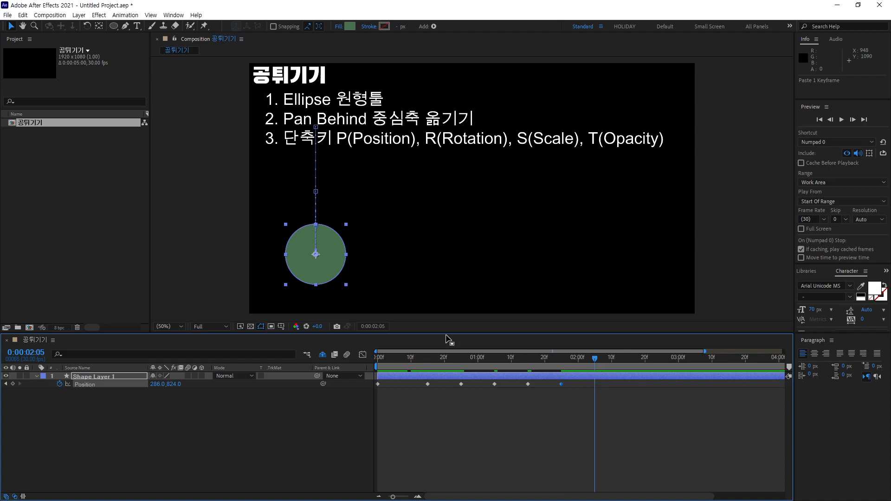
pyautogui.moveTo(332, 267); pyautogui.dragTo(331, 254)
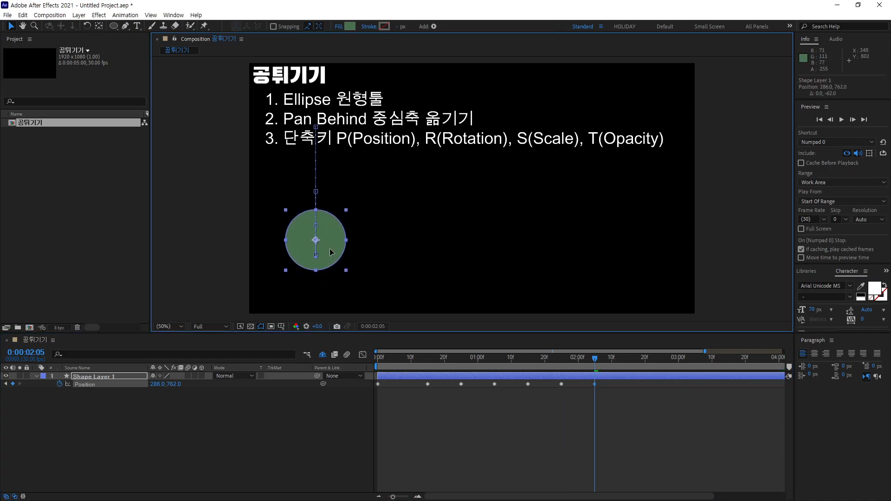
pyautogui.moveTo(595, 360); pyautogui.dragTo(630, 372)
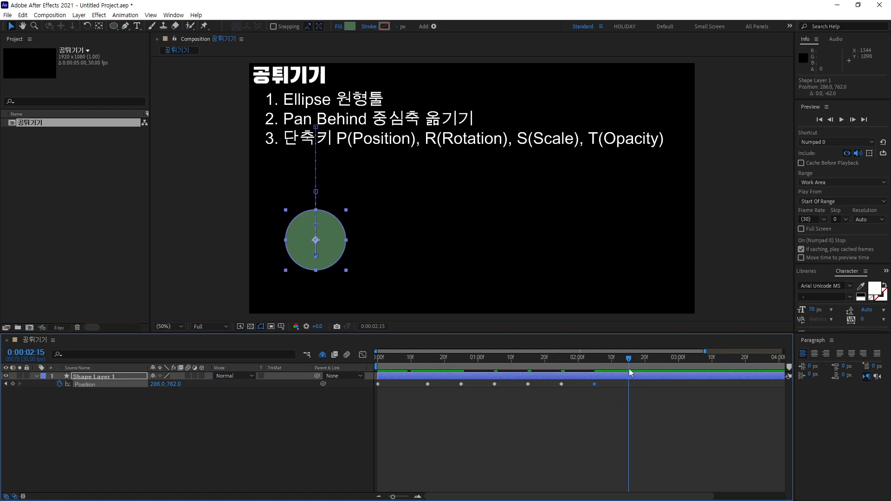
pyautogui.click(561, 384)
pyautogui.hotkey('ctrl', 'c')
pyautogui.hotkey('ctrl', 'v')
# Raise the circle straight up to about 286, 794 at 0:00:02:25, and paste a copy of the 0:00:02:15 Position keyframe at 0:00:03:05
pyautogui.moveTo(630, 360); pyautogui.dragTo(661, 363)
pyautogui.moveTo(332, 260); pyautogui.dragTo(334, 253)
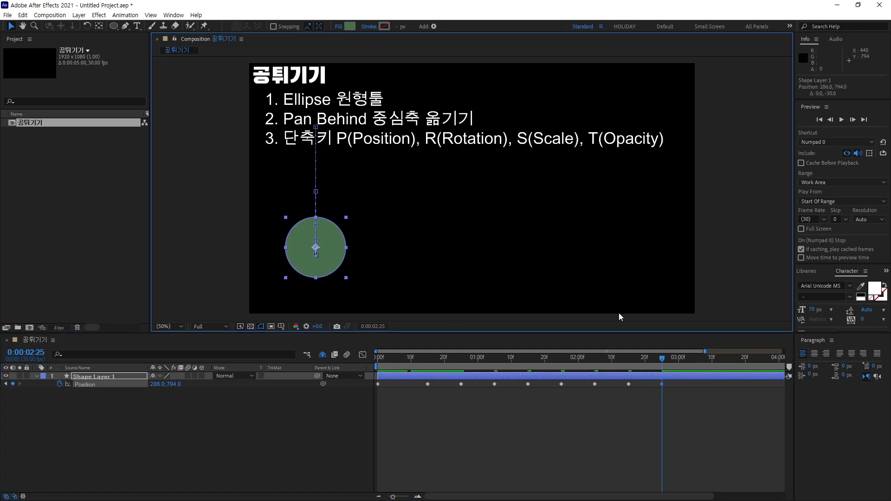
pyautogui.moveTo(661, 359); pyautogui.dragTo(696, 369)
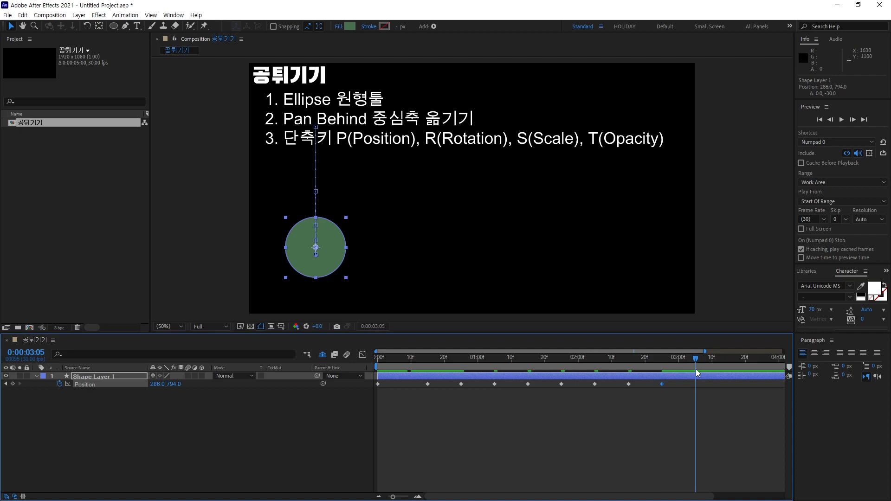
pyautogui.click(629, 385)
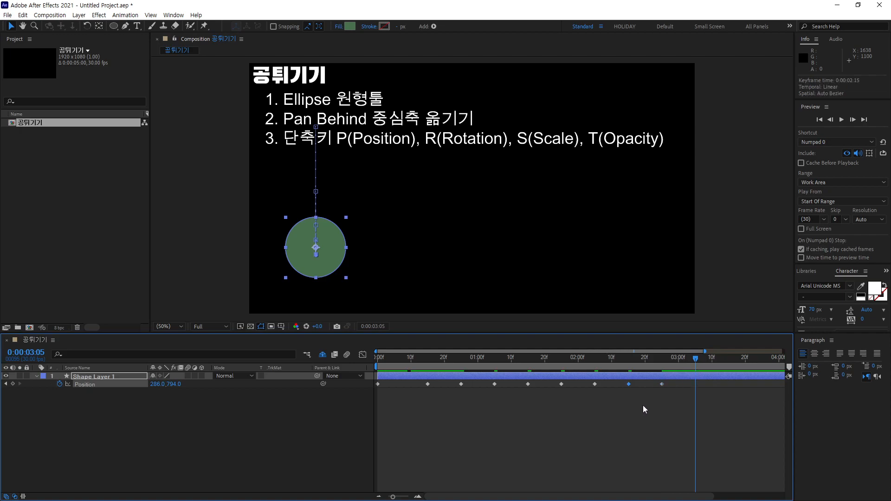
pyautogui.hotkey('ctrl', 'c')
pyautogui.hotkey('ctrl', 'v')
# Raise the circle straight up to about 286, 812 at 0:00:03:15, and paste a copy of the 0:00:03:05 Position keyframe at 0:00:03:25
pyautogui.moveTo(719, 364); pyautogui.dragTo(730, 368)
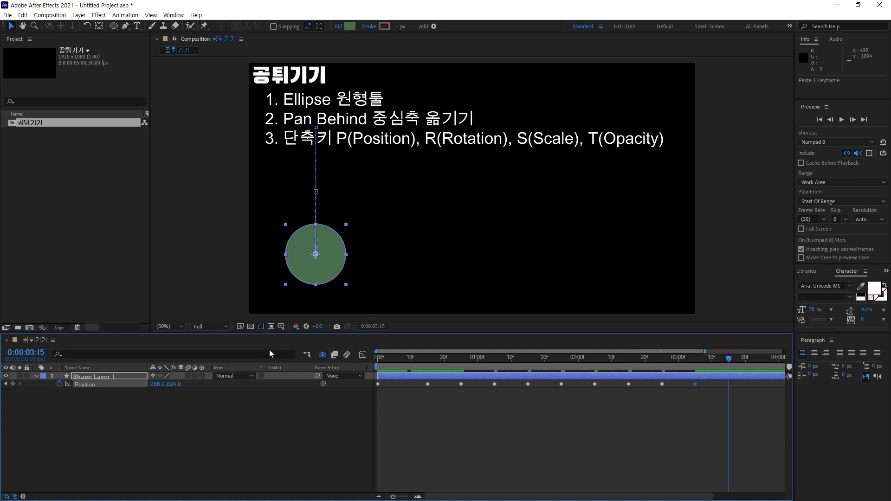
pyautogui.moveTo(329, 257); pyautogui.dragTo(330, 250)
pyautogui.moveTo(737, 358); pyautogui.dragTo(762, 366)
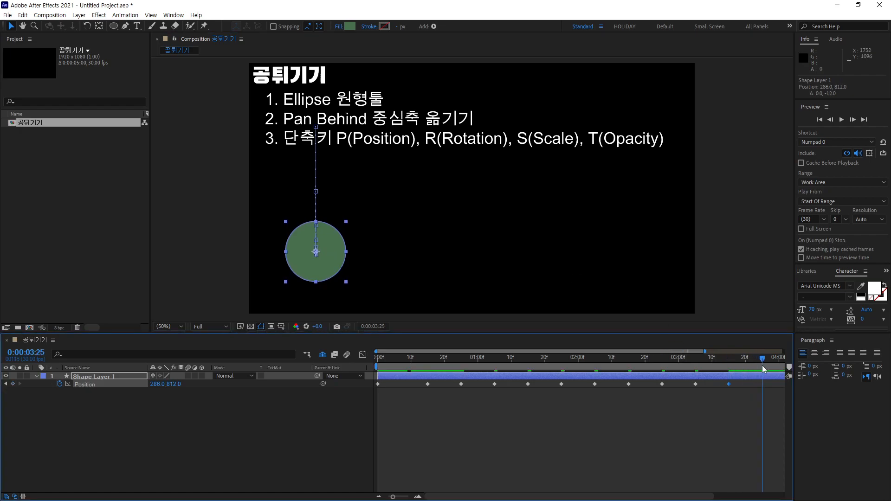
pyautogui.click(695, 384)
pyautogui.hotkey('ctrl', 'c')
pyautogui.hotkey('ctrl', 'v')
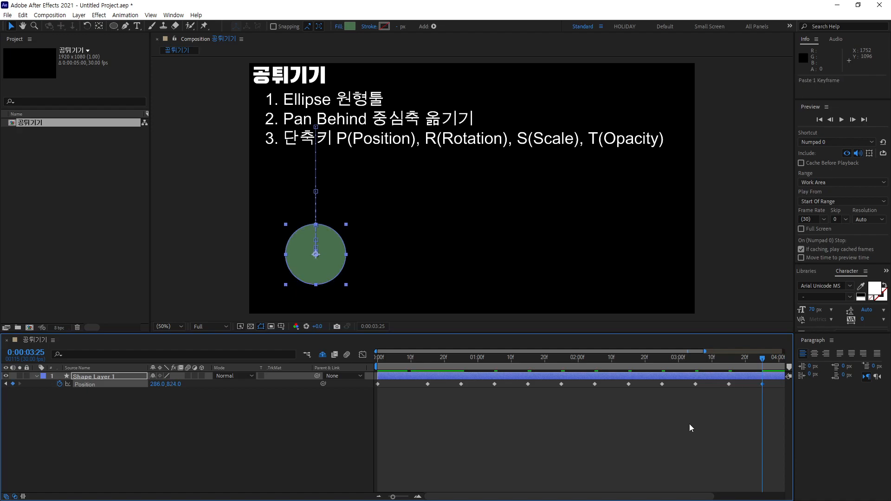